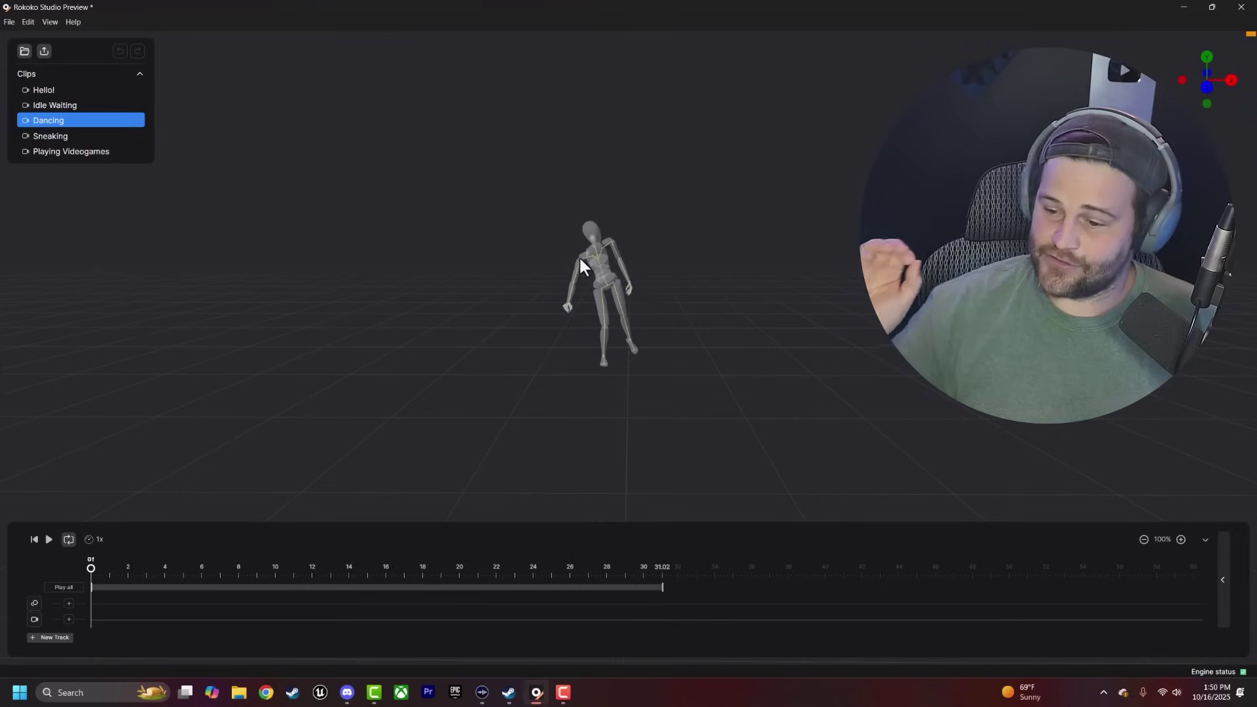
Step: Add a full-body filter across the whole Dancing clip and play the filtered motion
click(69, 604)
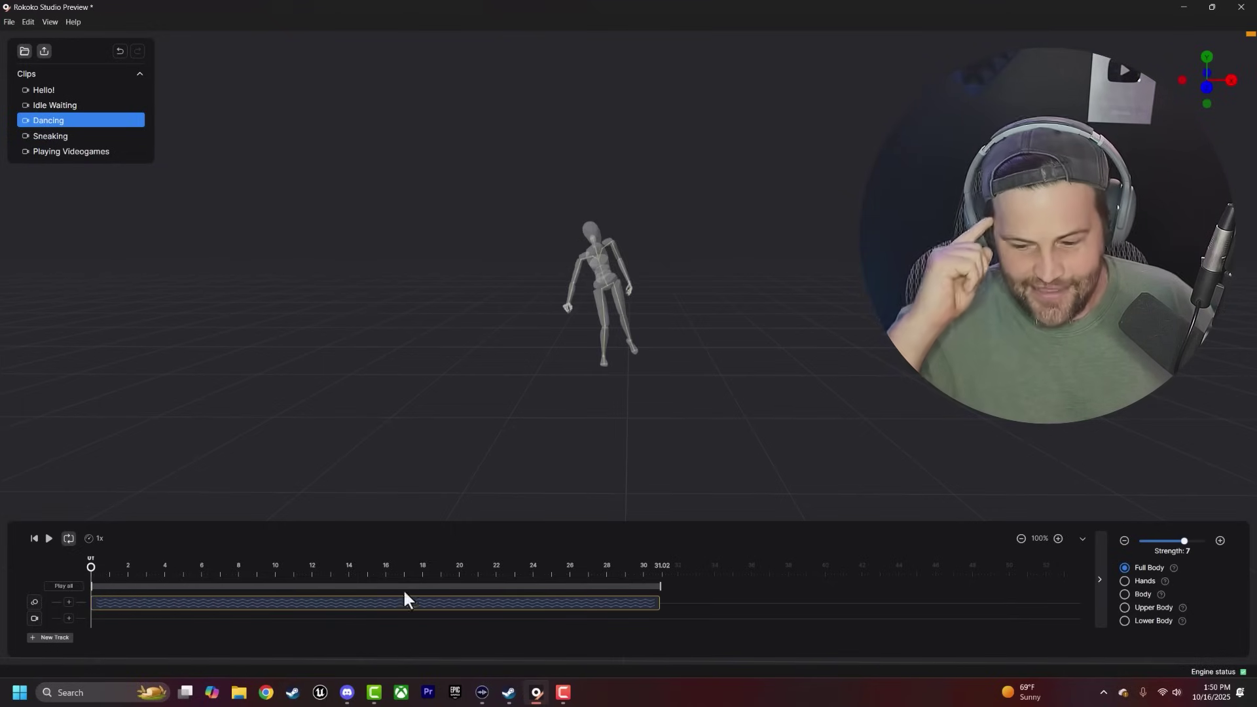
click(48, 539)
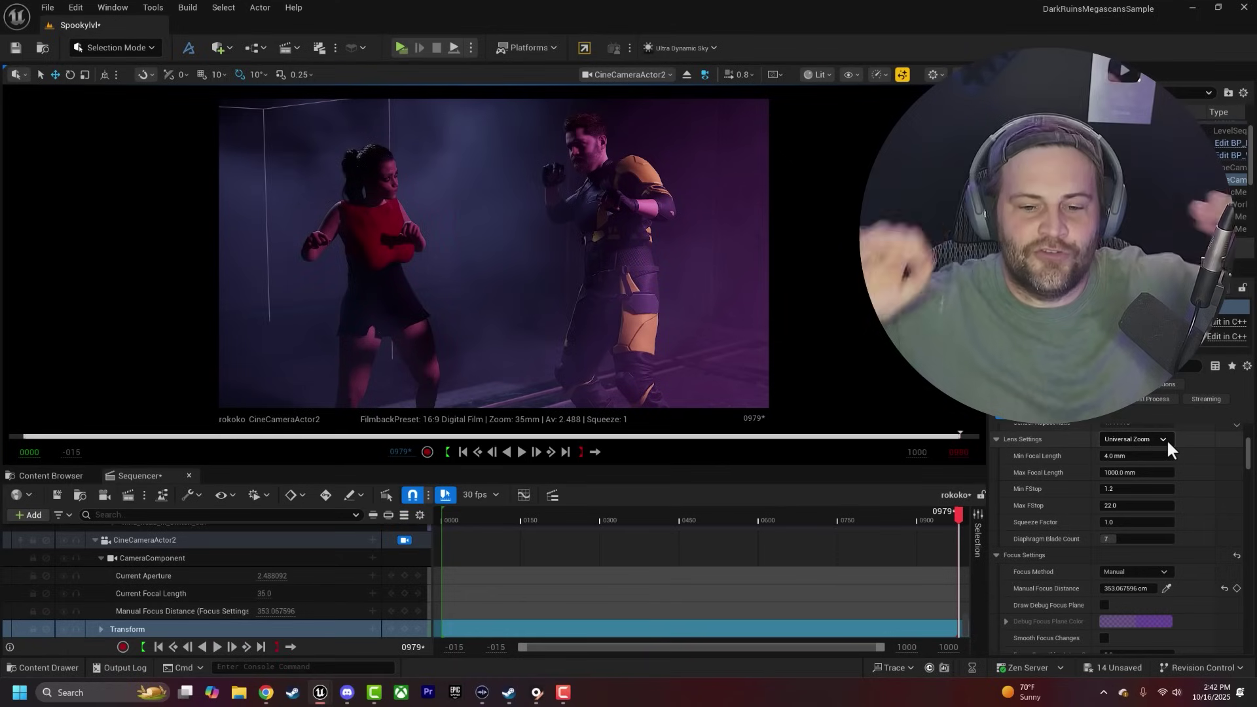
Step: Switch to Unreal Engine and play the rokoko sequence through the CineCameraActor2 view
click(524, 454)
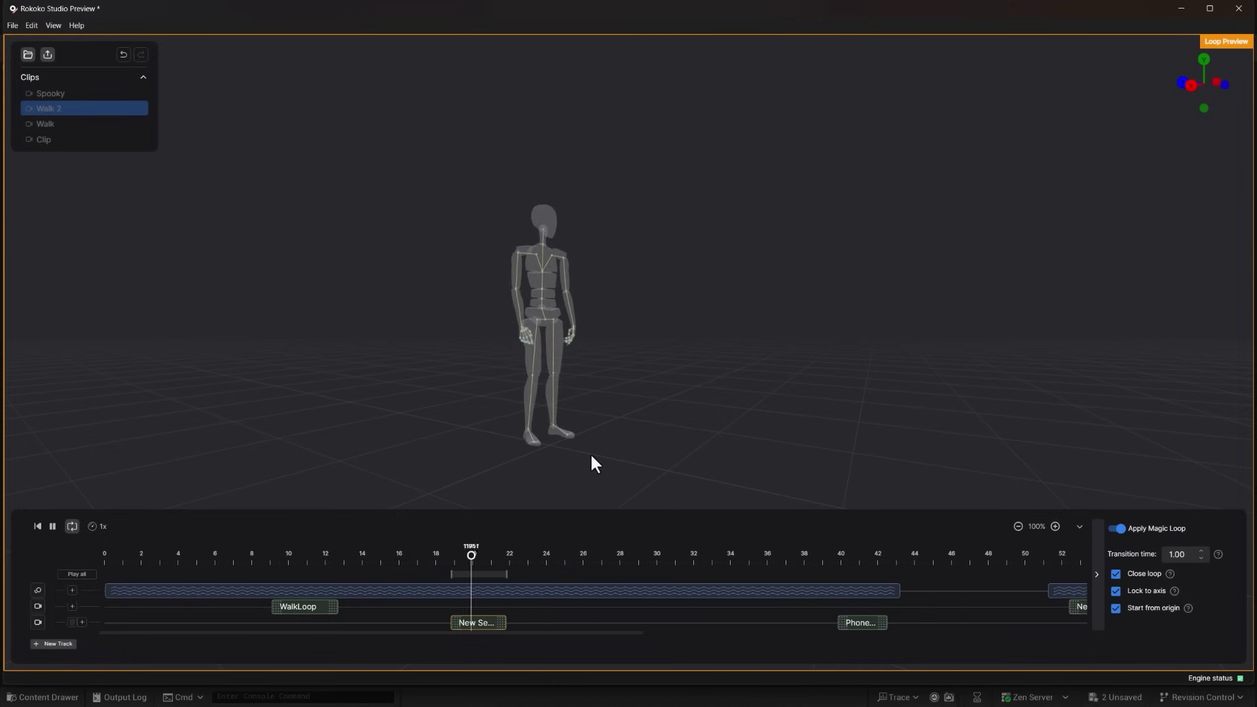
Step: Switch to Rokoko Studio and preview the looped segments of the Walk 2 clip, then the Spooky clip's segment
click(294, 607)
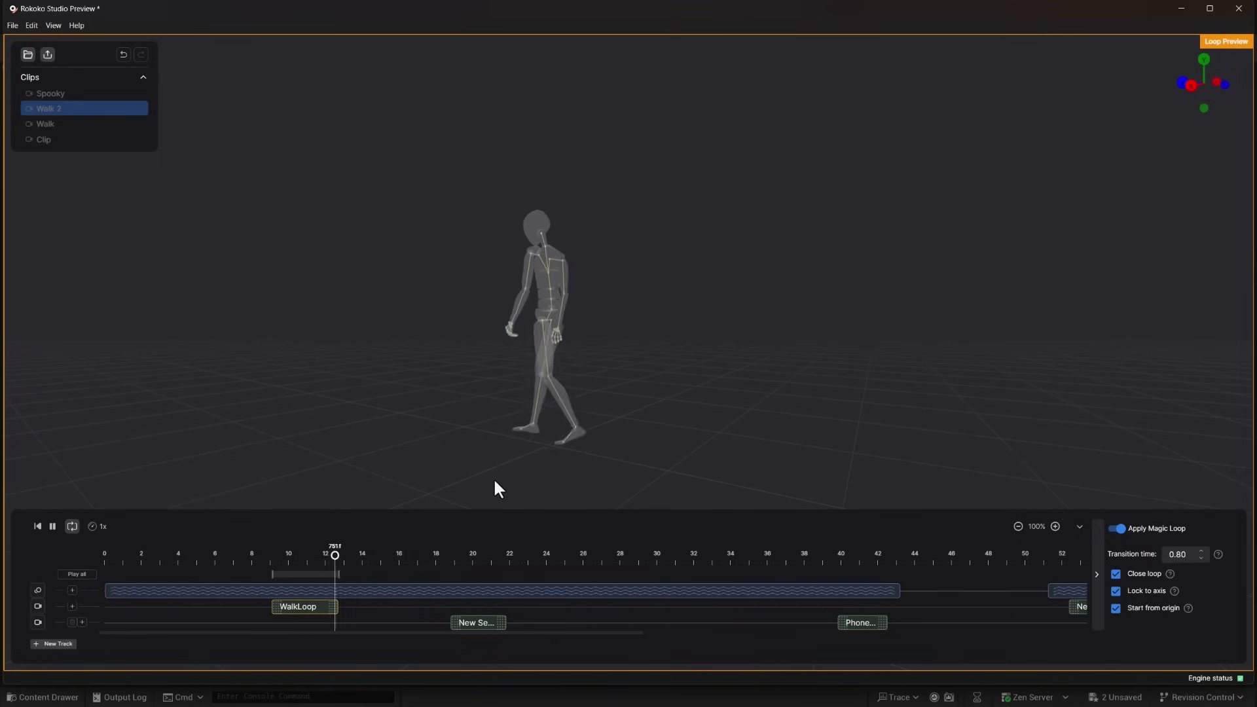
click(856, 623)
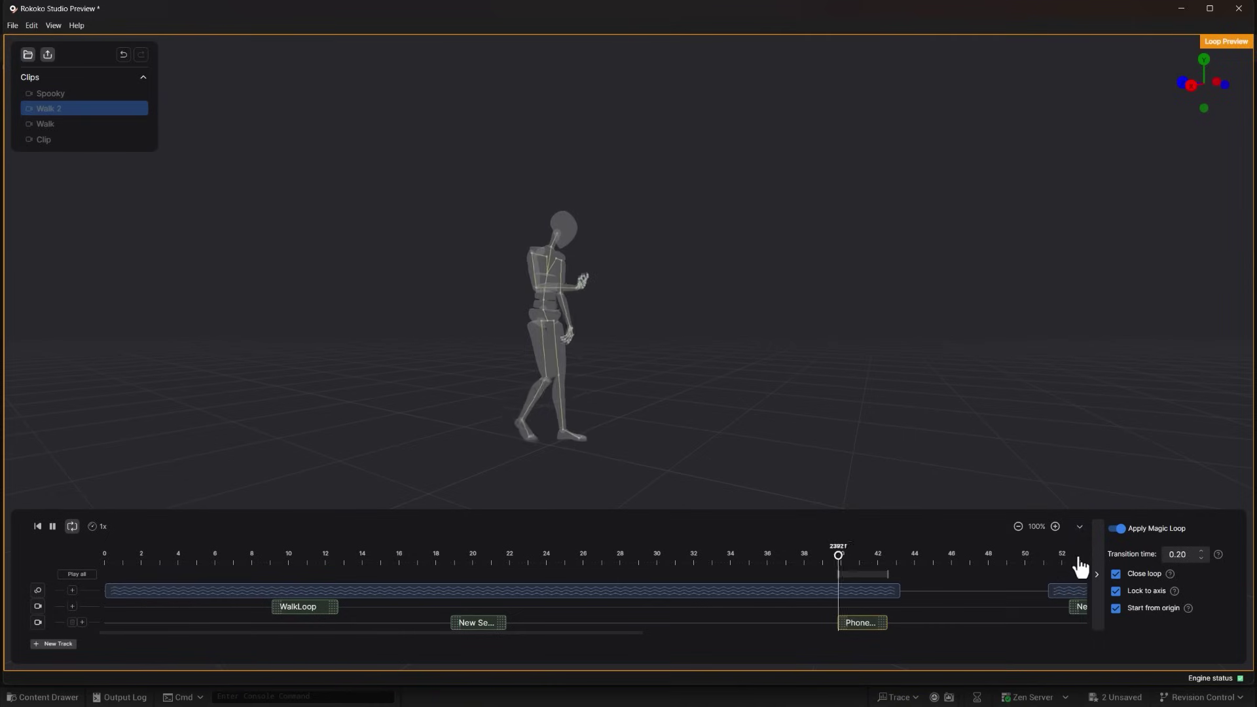
click(1077, 609)
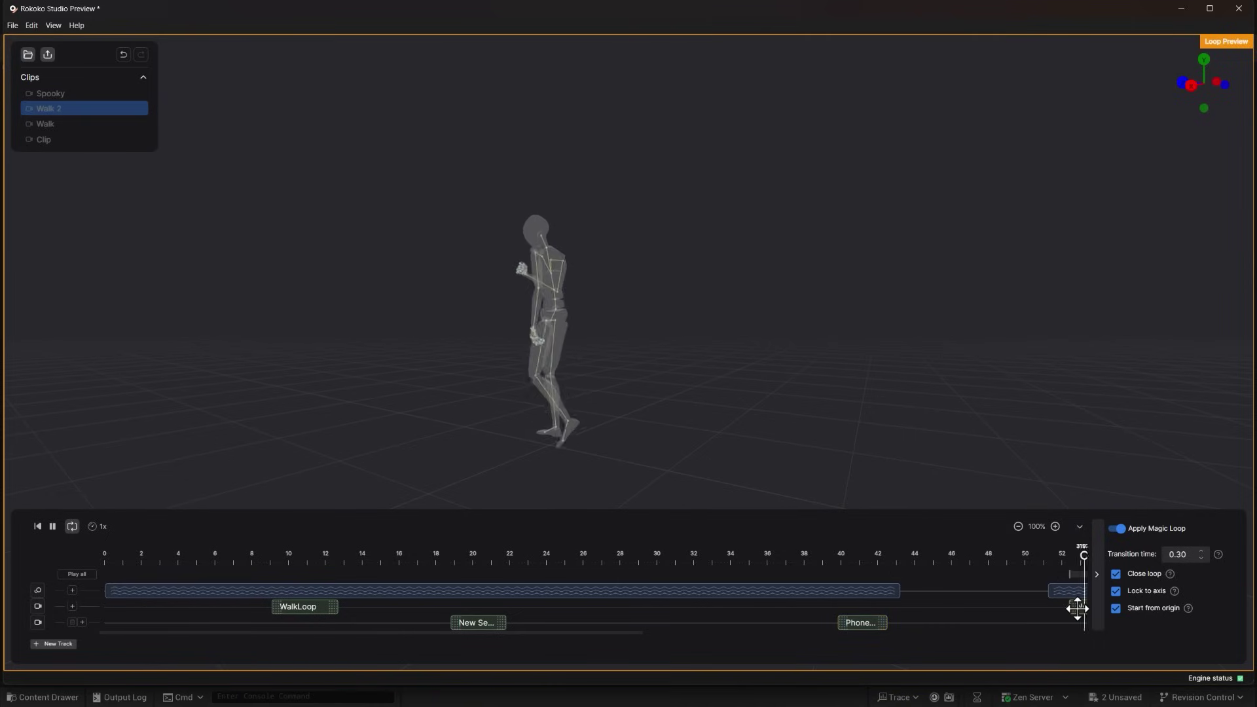
key(Up)
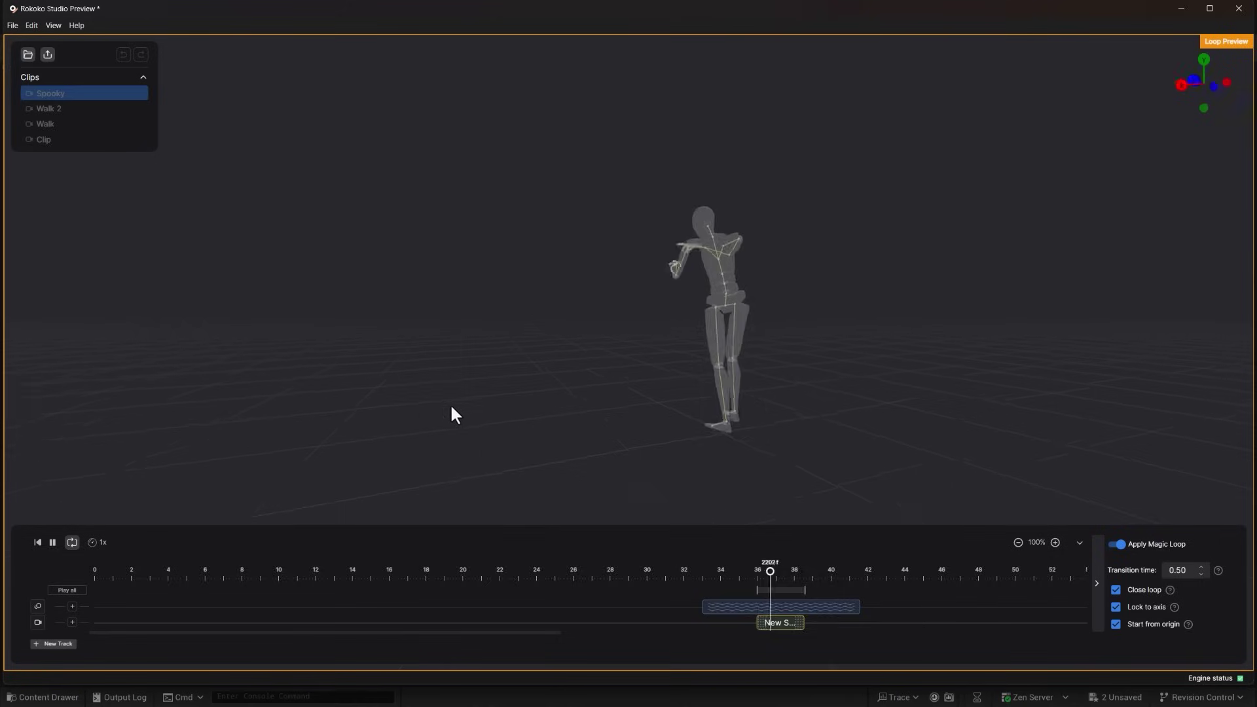
key(Up)
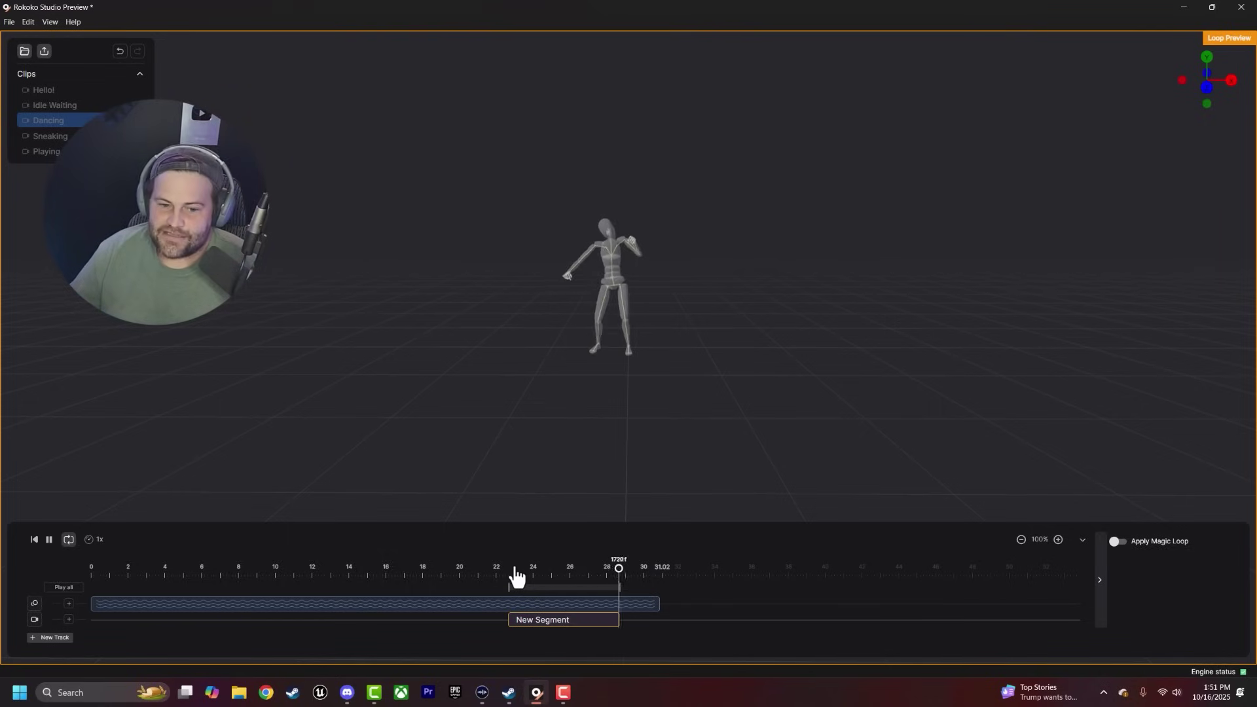
Step: Trim the end of the Dancing clip's New Segment to about 28 s and preview its playback
drag(619, 588, 602, 588)
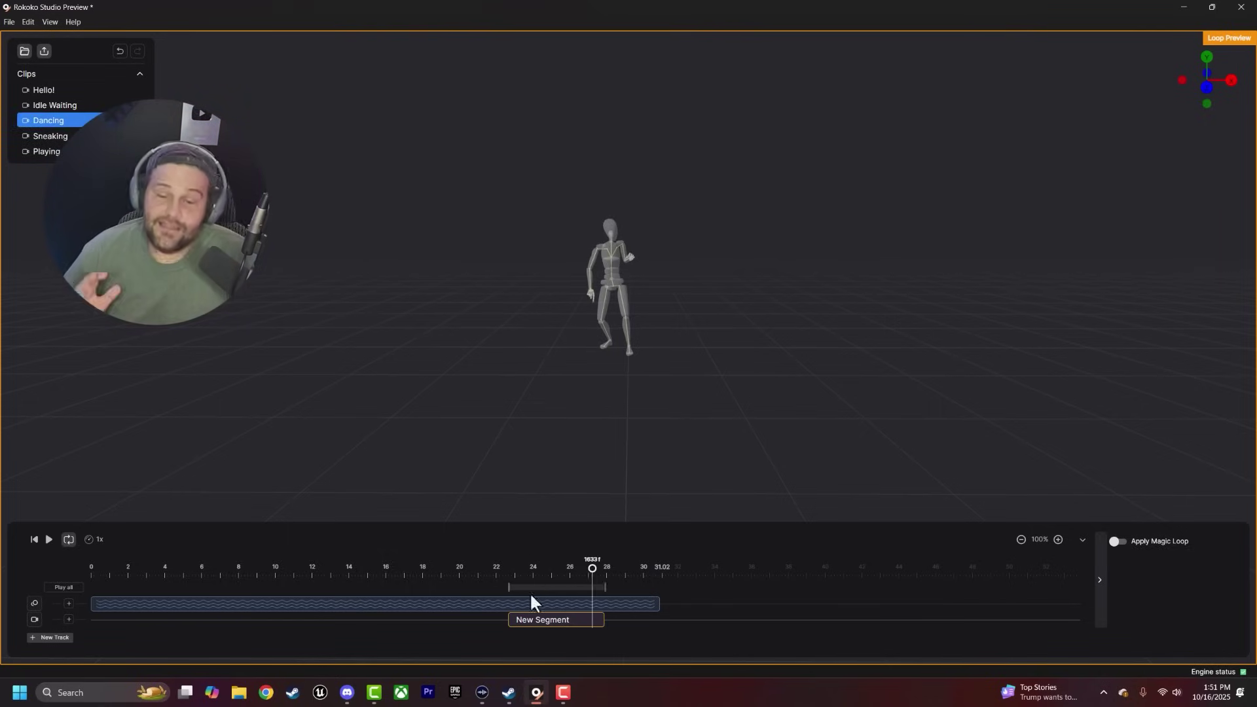
click(48, 541)
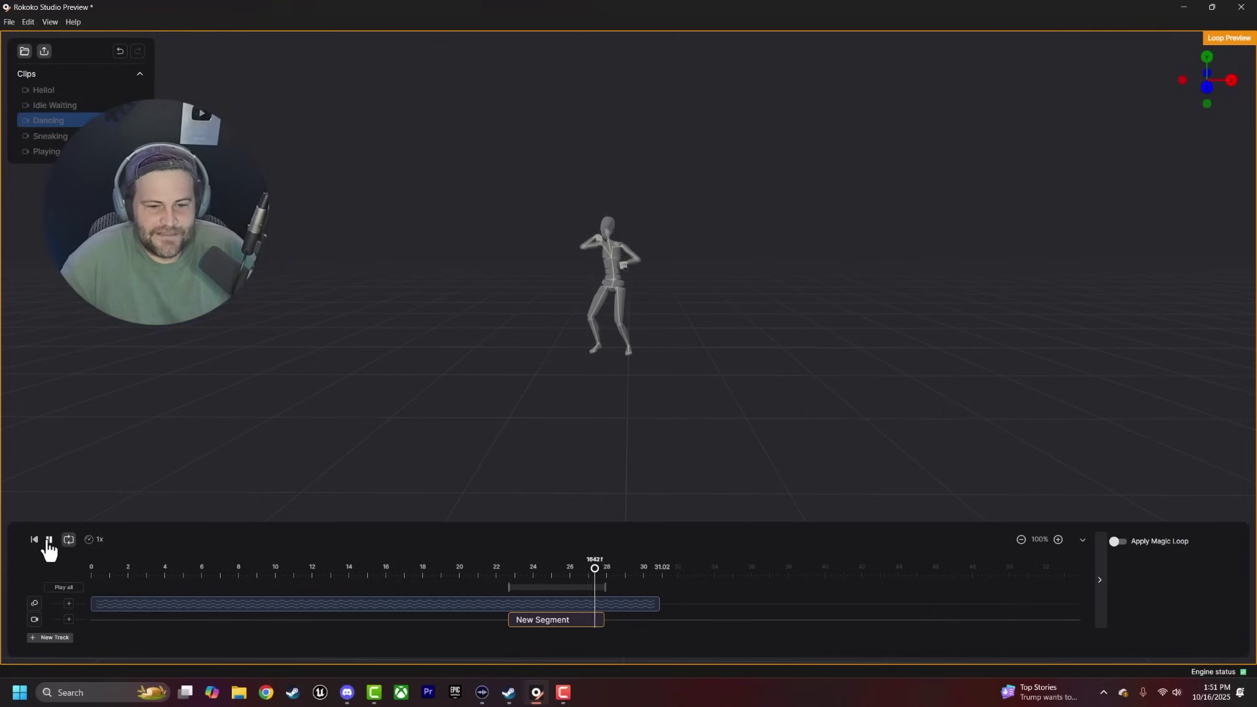
click(48, 541)
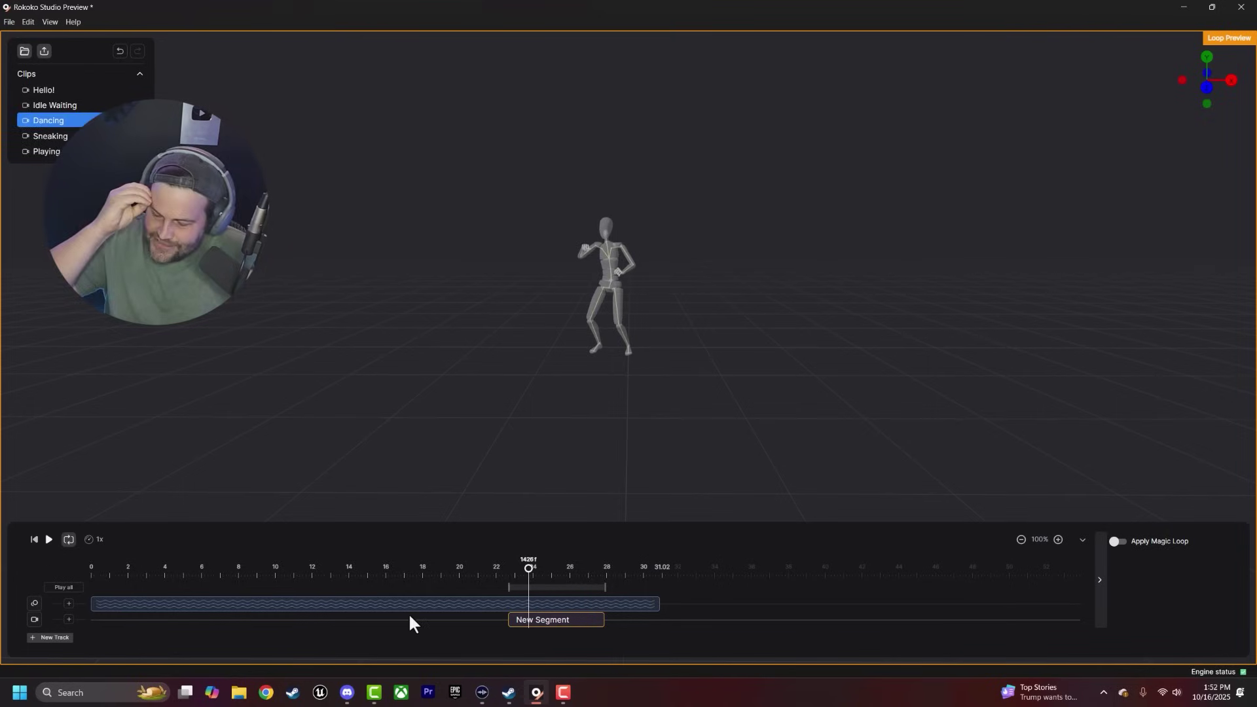
Step: Adjust the segment to run from about 24.5 s to about 28.1 s, previewing its loop playback
click(539, 597)
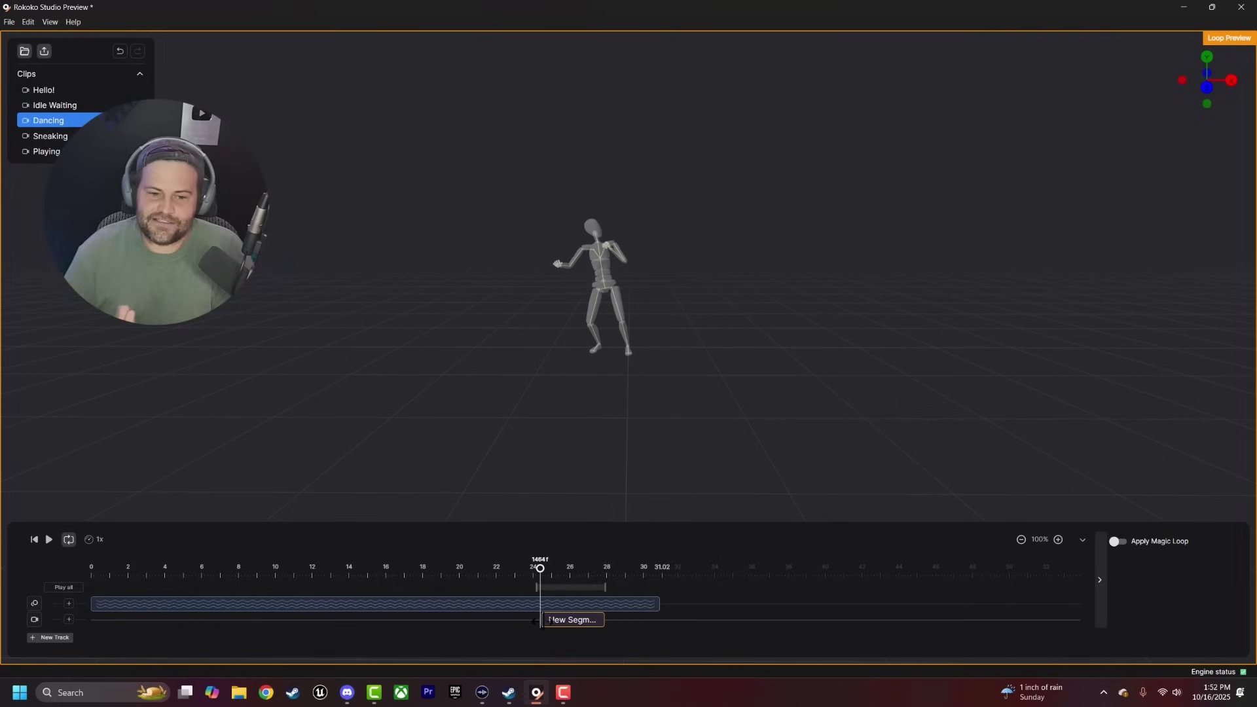
drag(540, 621, 543, 621)
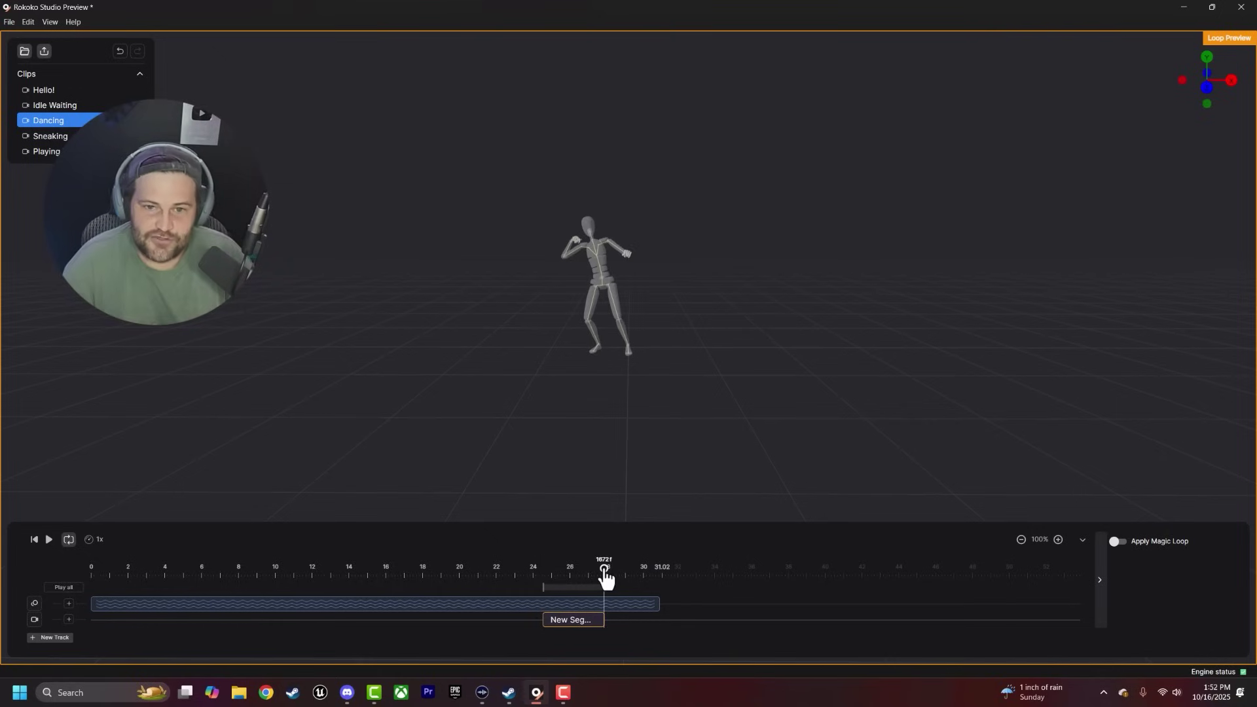
click(55, 544)
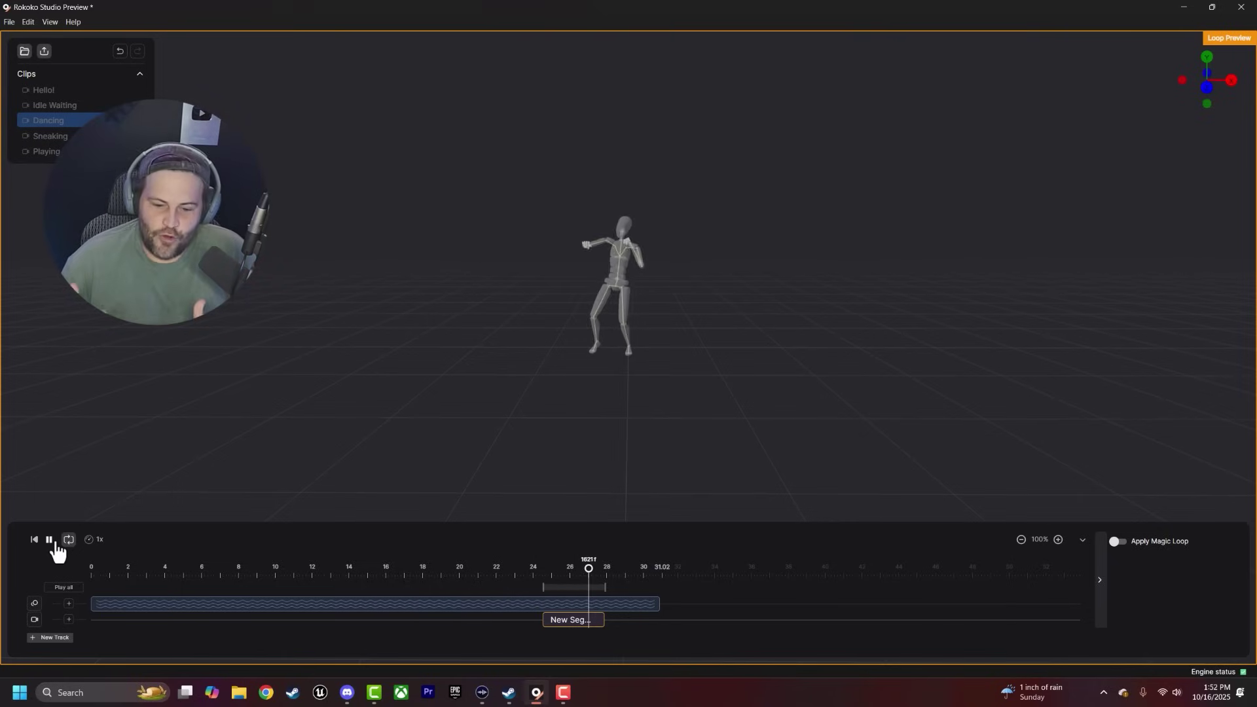
click(52, 542)
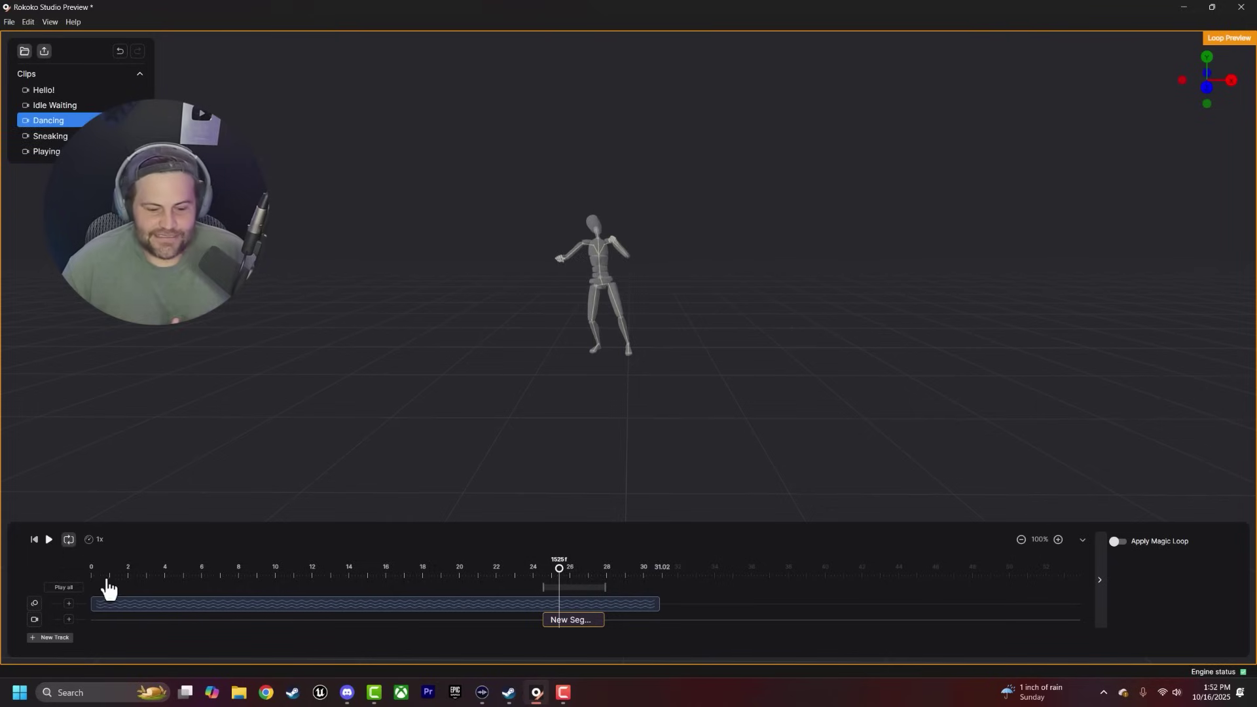
click(603, 576)
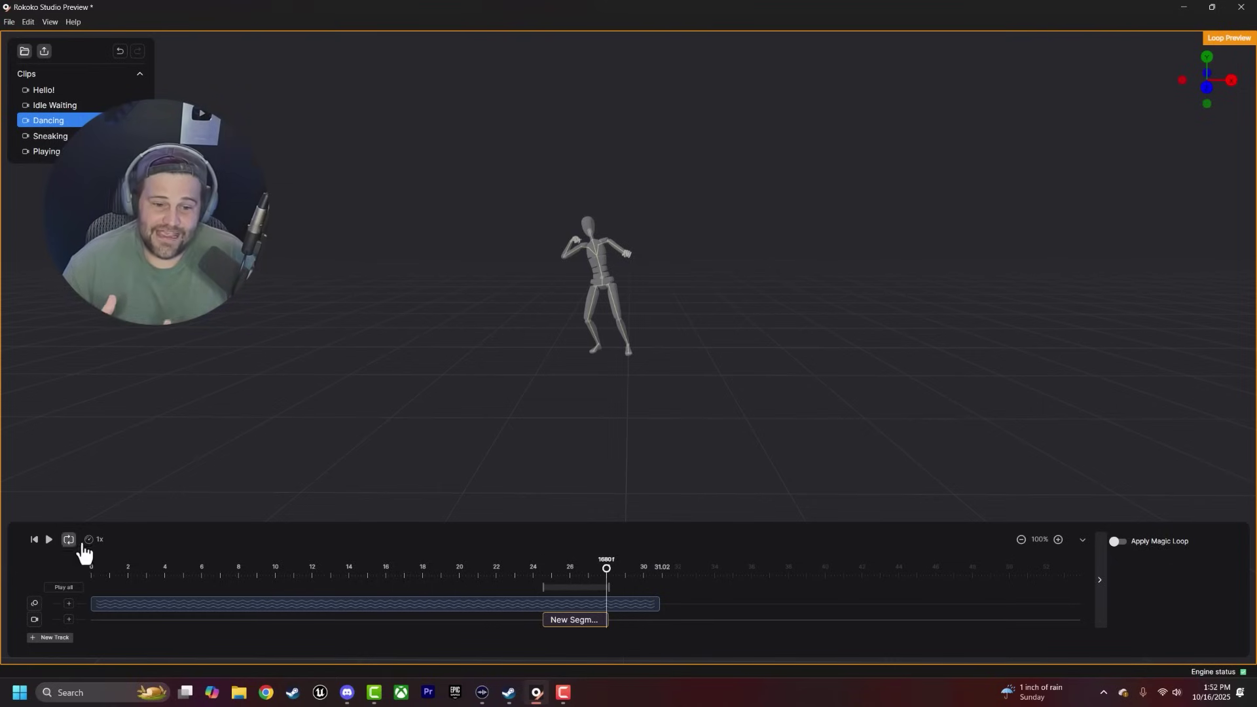
Step: Apply Magic Loop to the segment, play the loop, and set its transition time to 0.5
click(1119, 542)
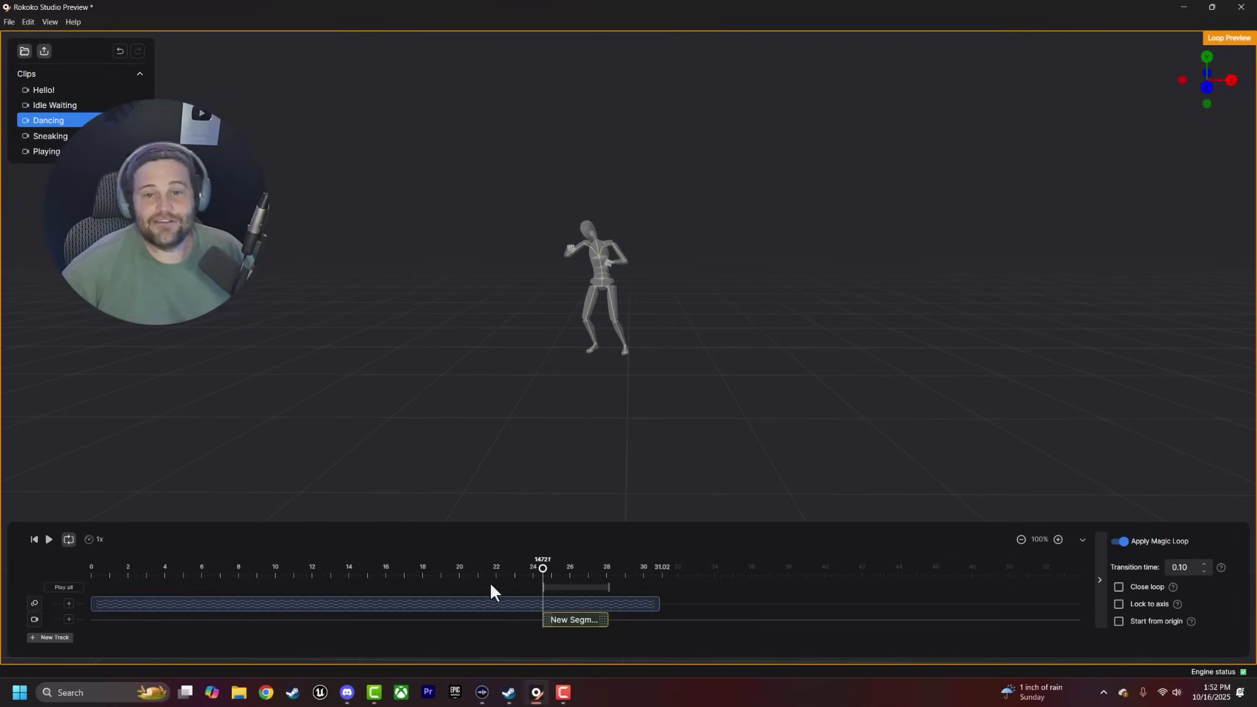
click(49, 540)
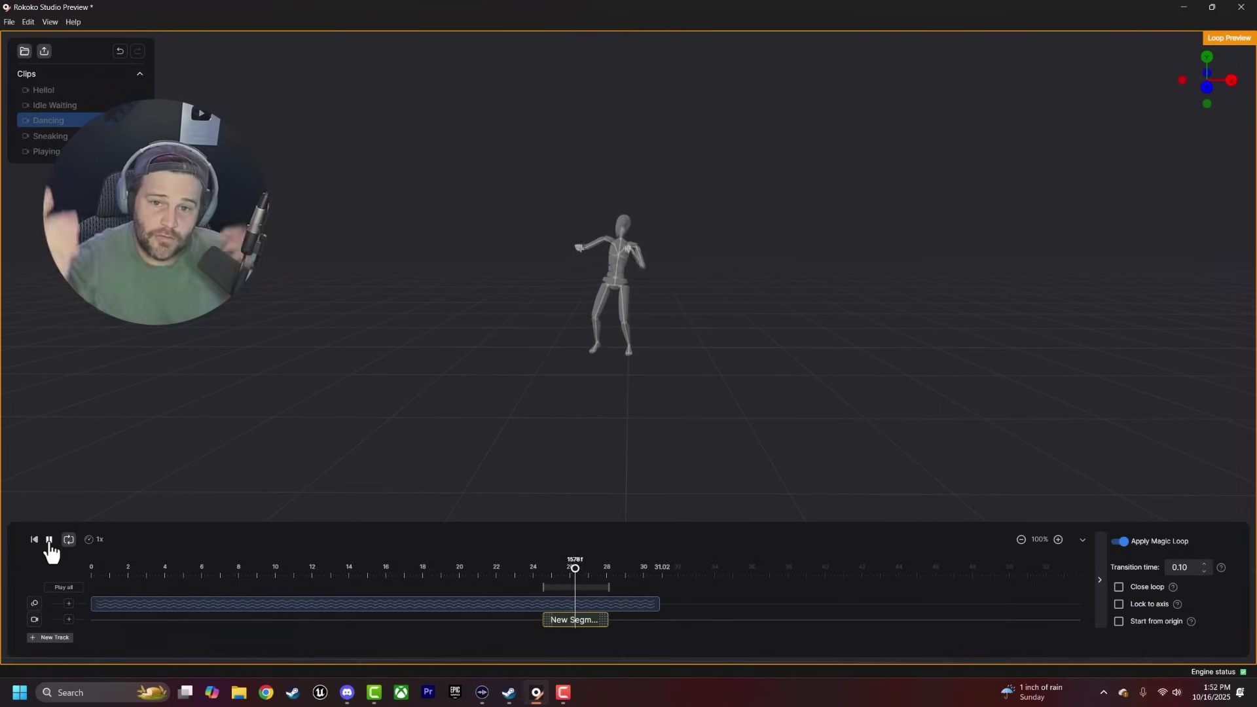
click(1132, 567)
text(0.5)
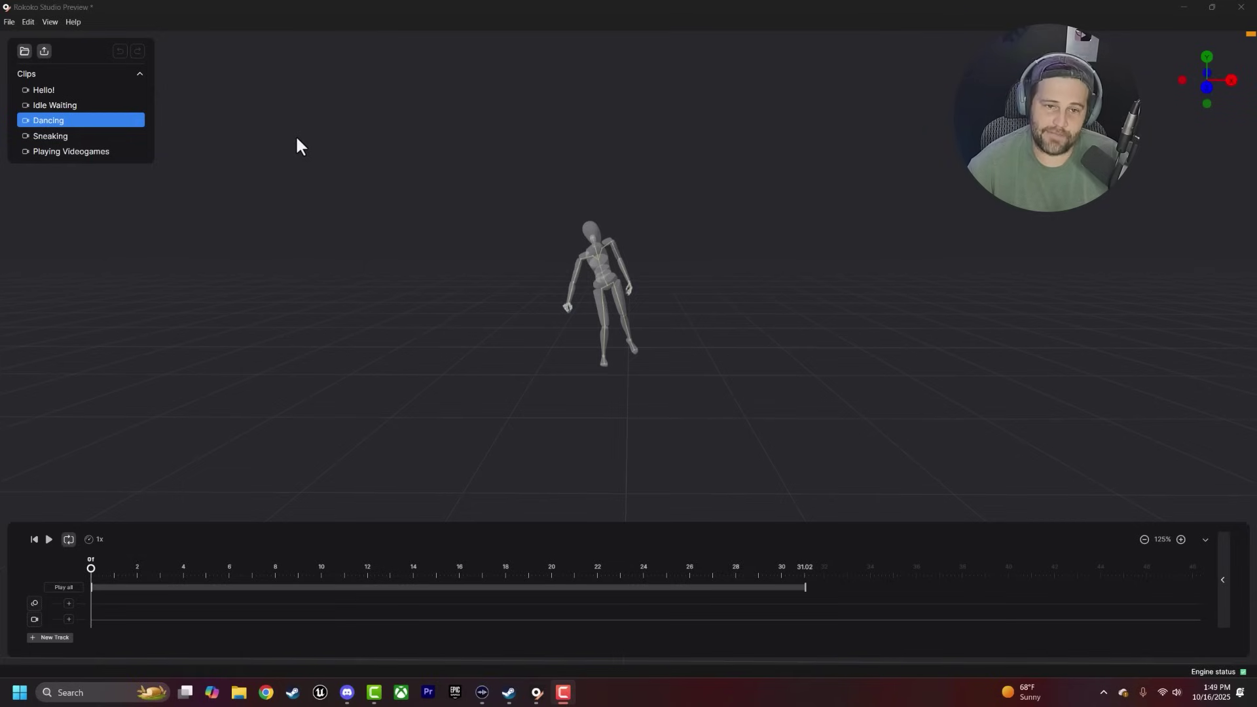
Step: Fit the Dancing clip's timeline at 100%, examine its motion for a loopable section, and return the playhead to the start
click(1144, 540)
click(49, 540)
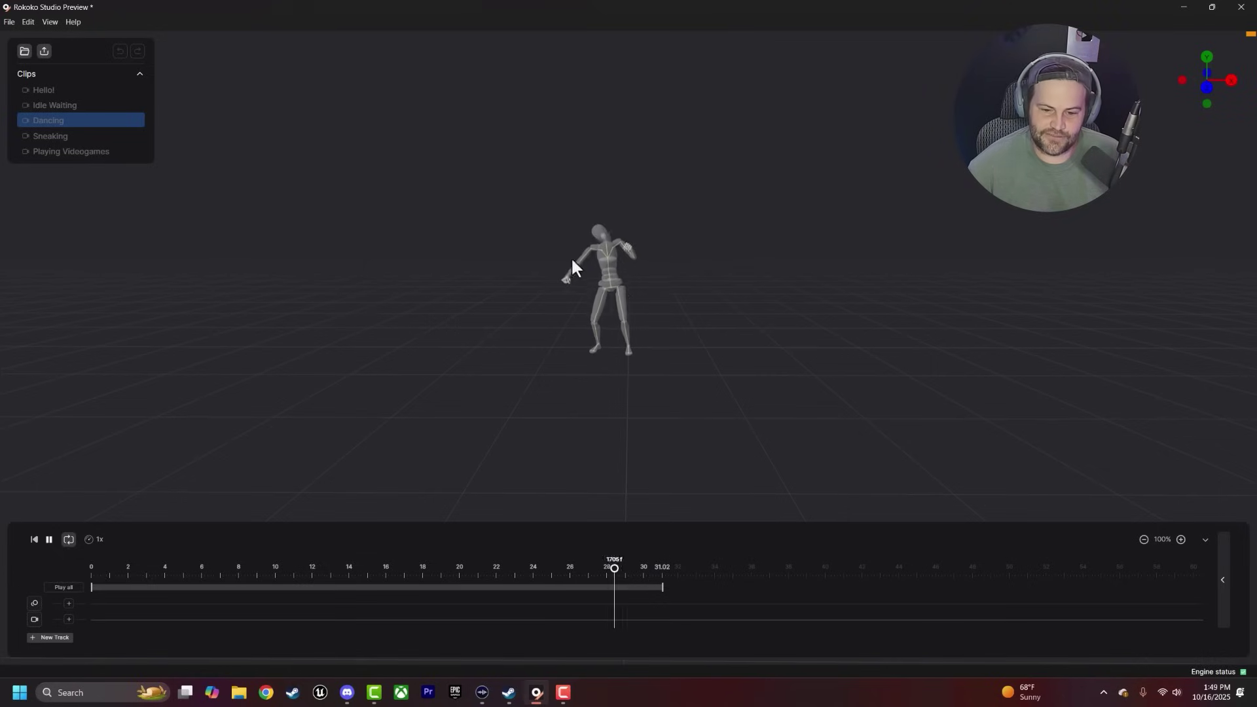
drag(635, 569, 510, 608)
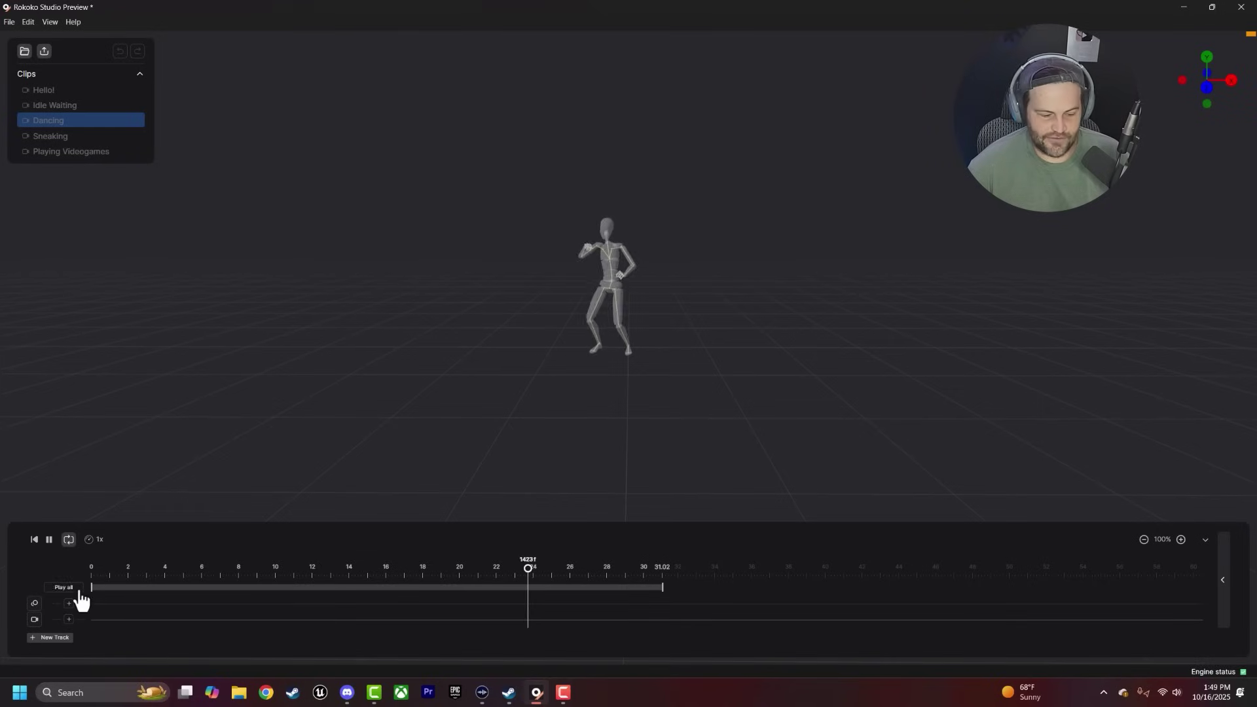
click(49, 539)
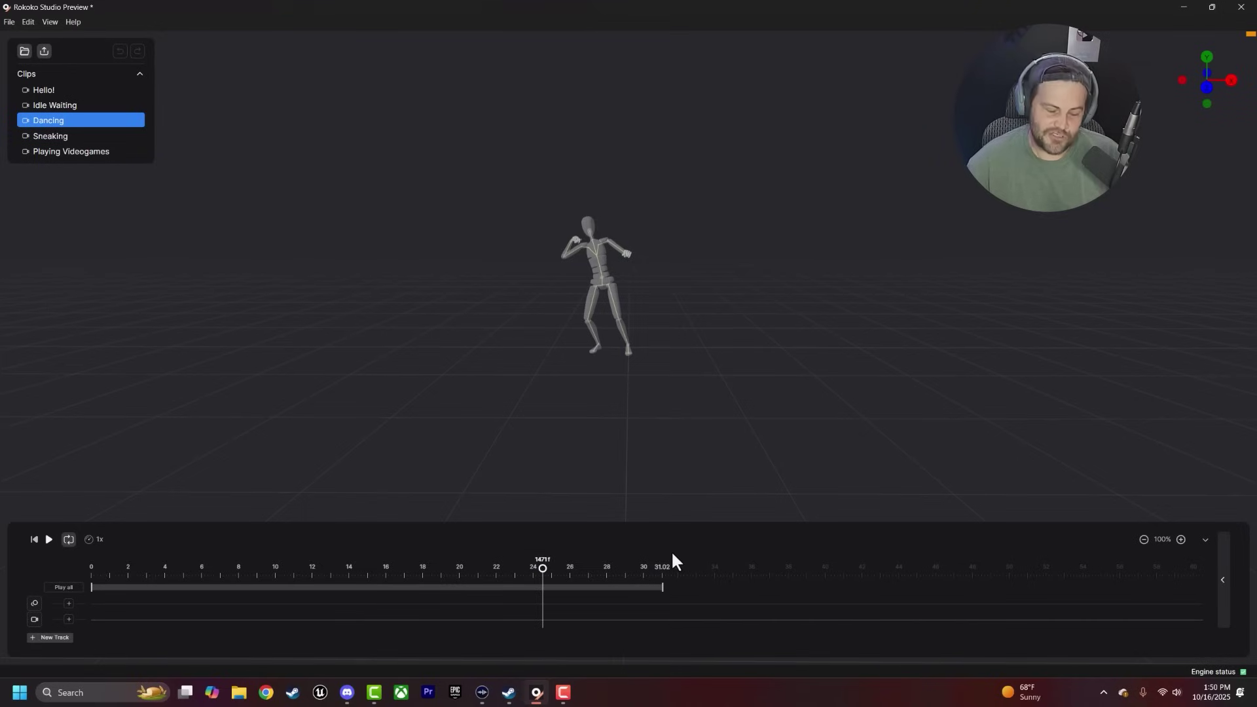
drag(338, 571, 20, 593)
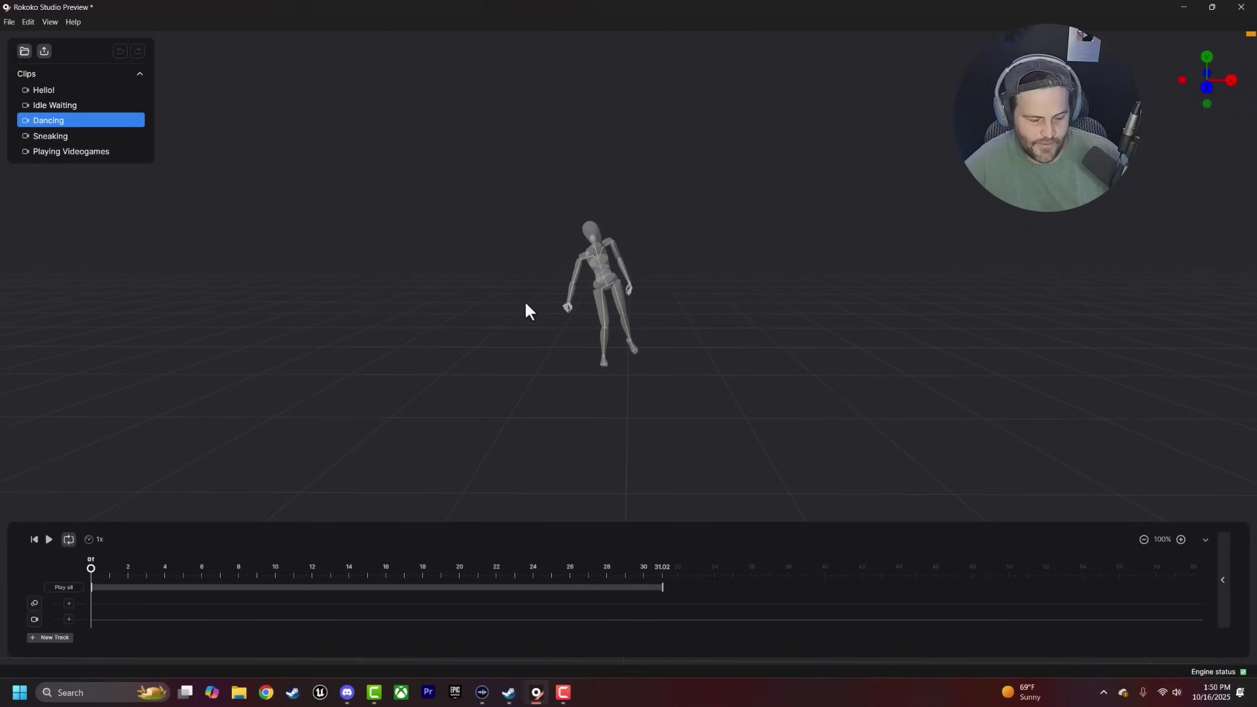
Step: Add a full-body filter over the entire Dancing clip and set its strength to 5 during playback
click(69, 602)
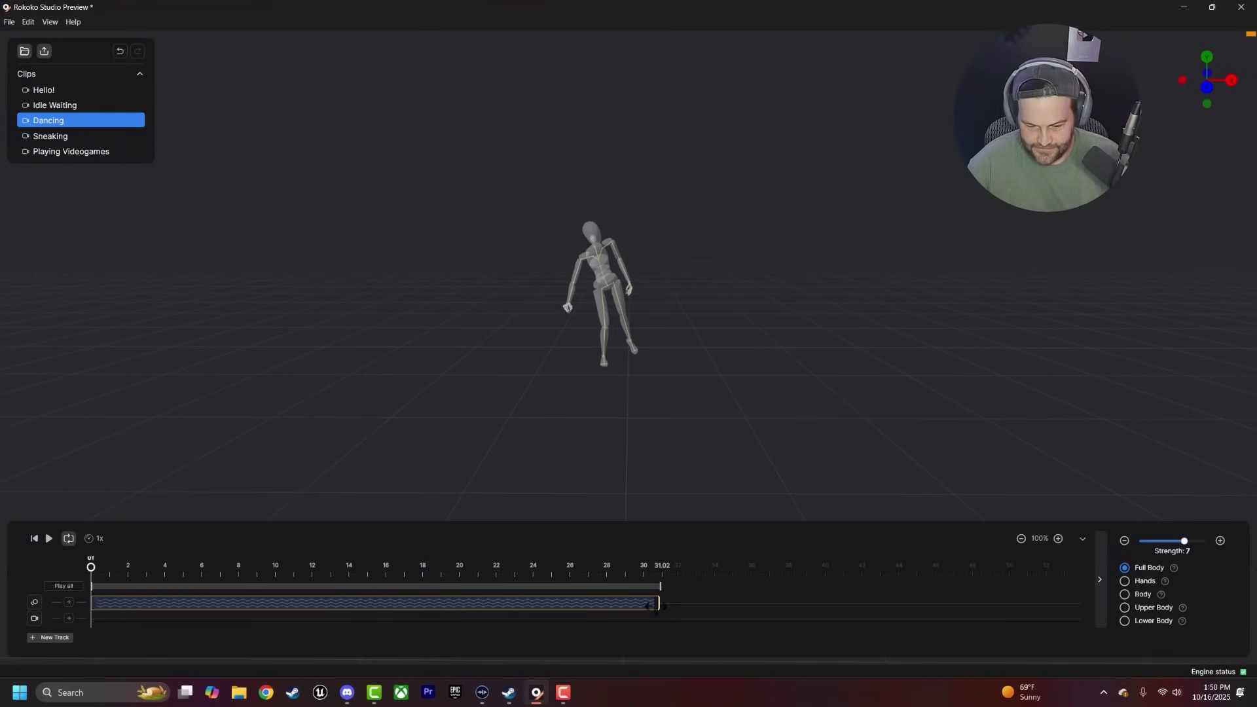
click(48, 538)
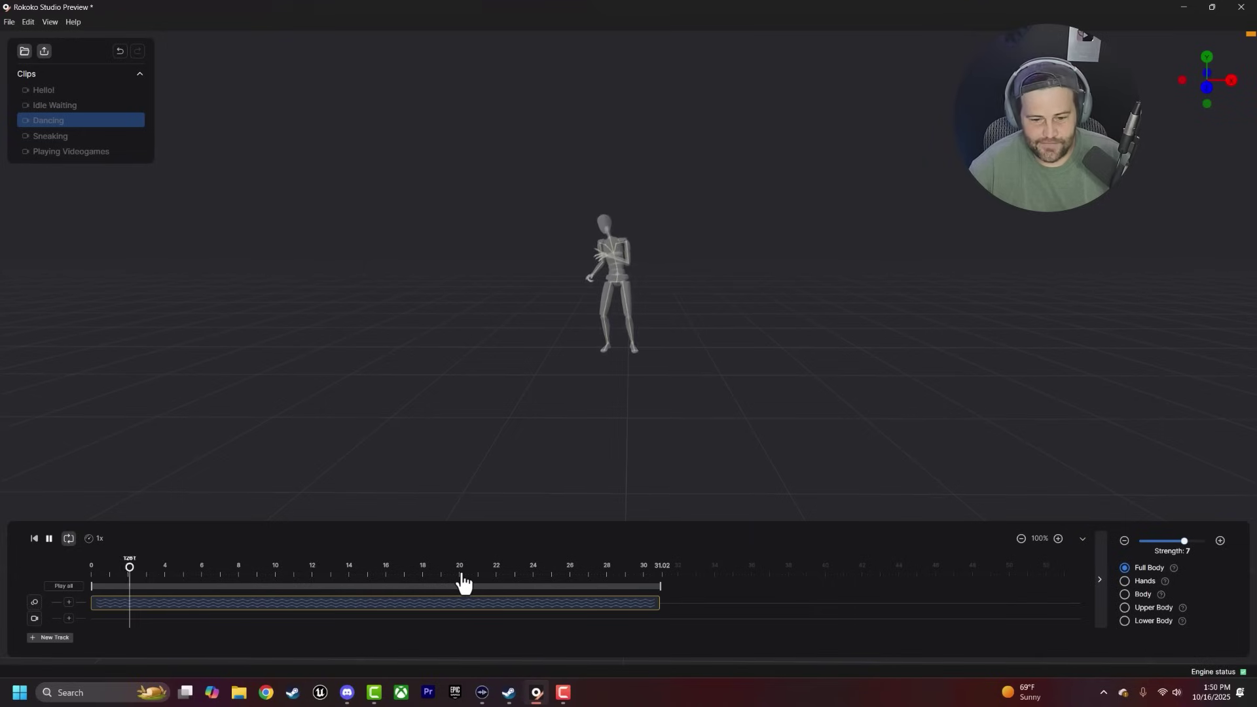
click(1125, 541)
click(1125, 541)
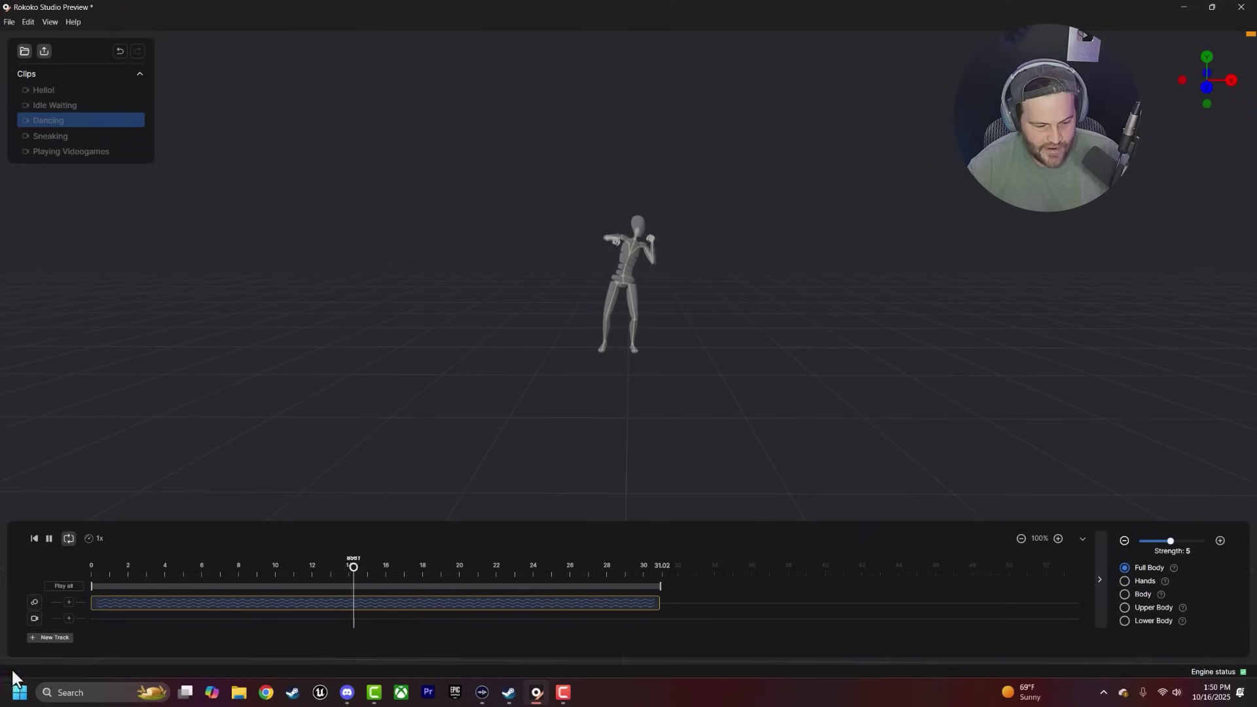
Step: Review the dance motion between about 20 s and 24 s and stop playback at about 24.7 s
drag(463, 568, 524, 569)
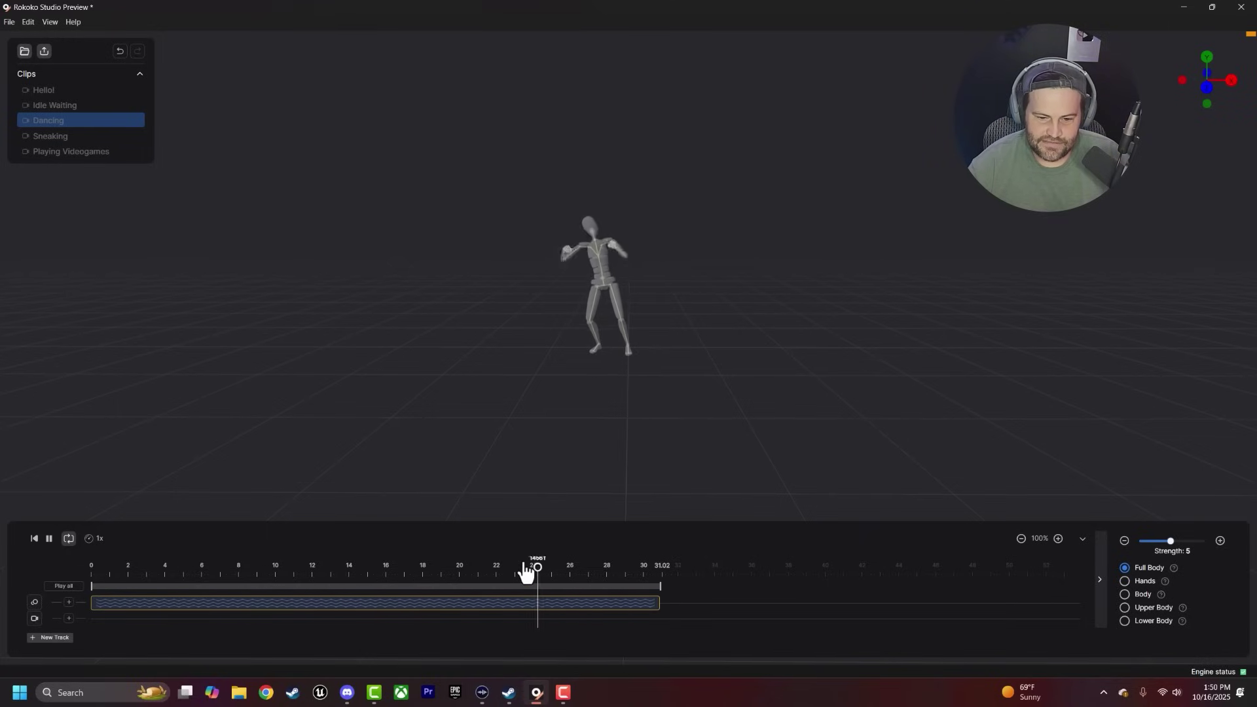
click(524, 569)
key(space)
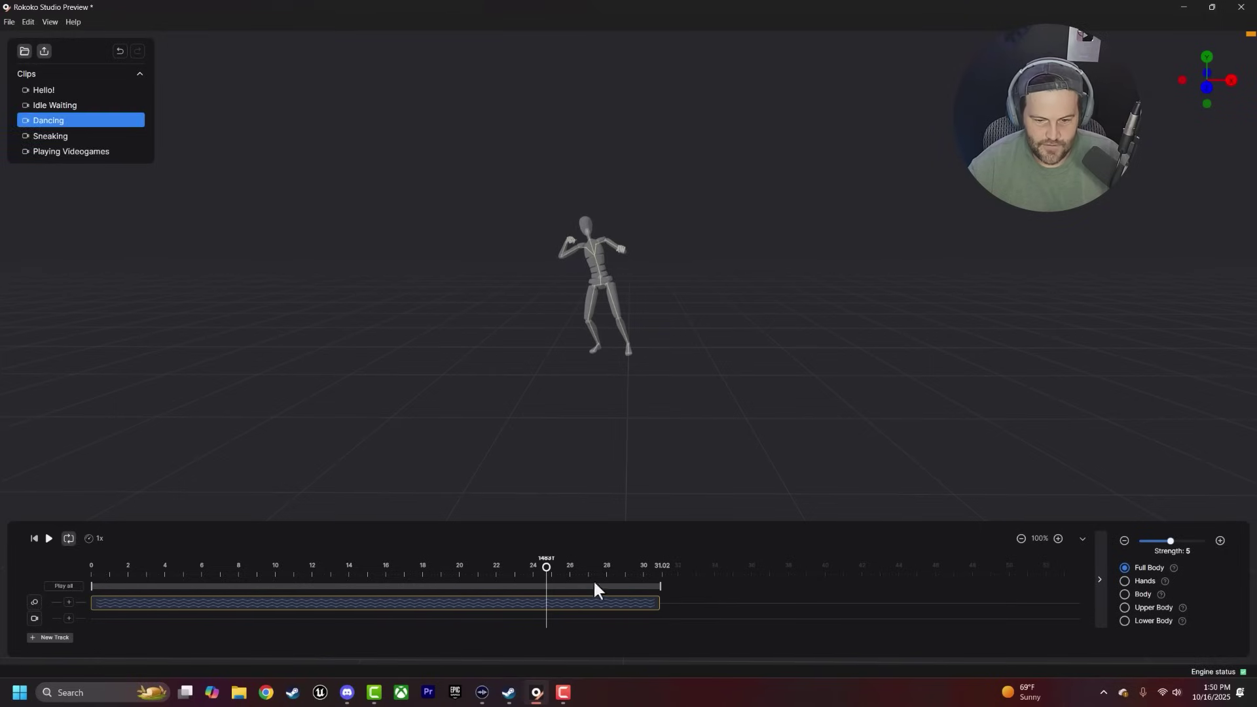
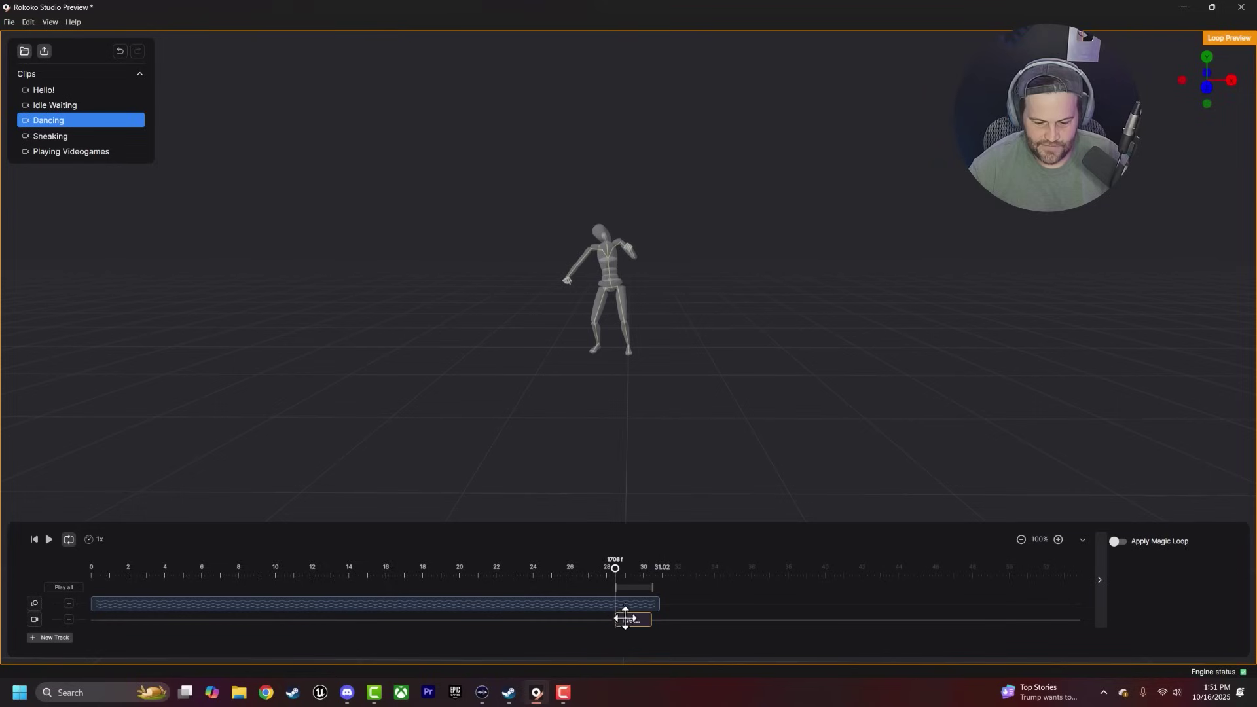
Step: Resize the new segment to span about 24.5 s to 29.5 s and play it
drag(616, 620, 543, 620)
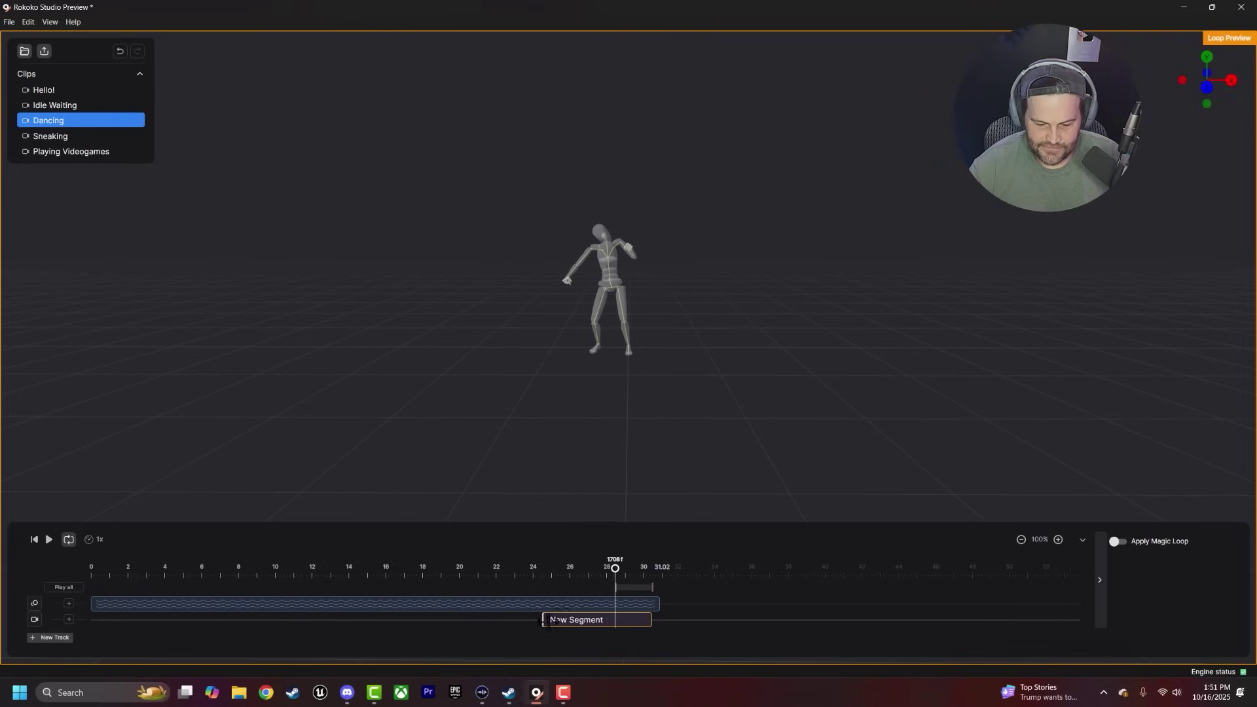
drag(652, 621, 634, 621)
click(615, 572)
click(48, 539)
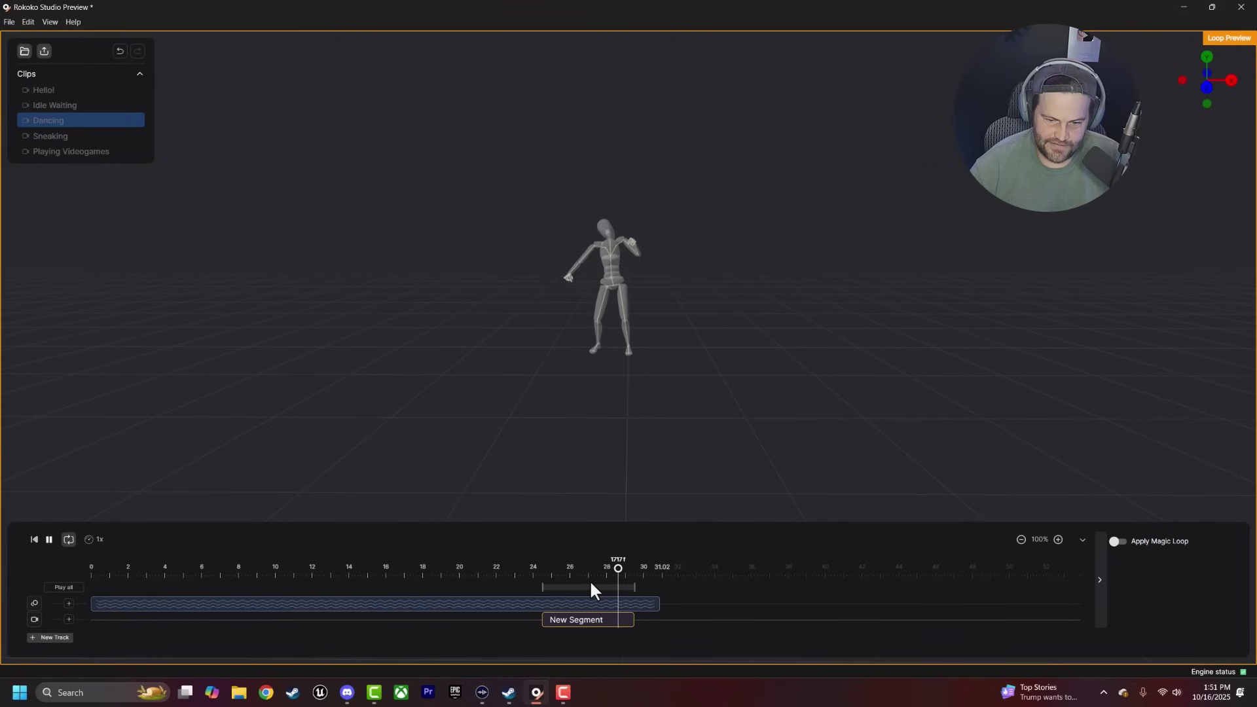
Step: Trim the segment's end to about 28.7 s and preview the loop playback
drag(634, 621, 617, 624)
click(607, 570)
click(48, 539)
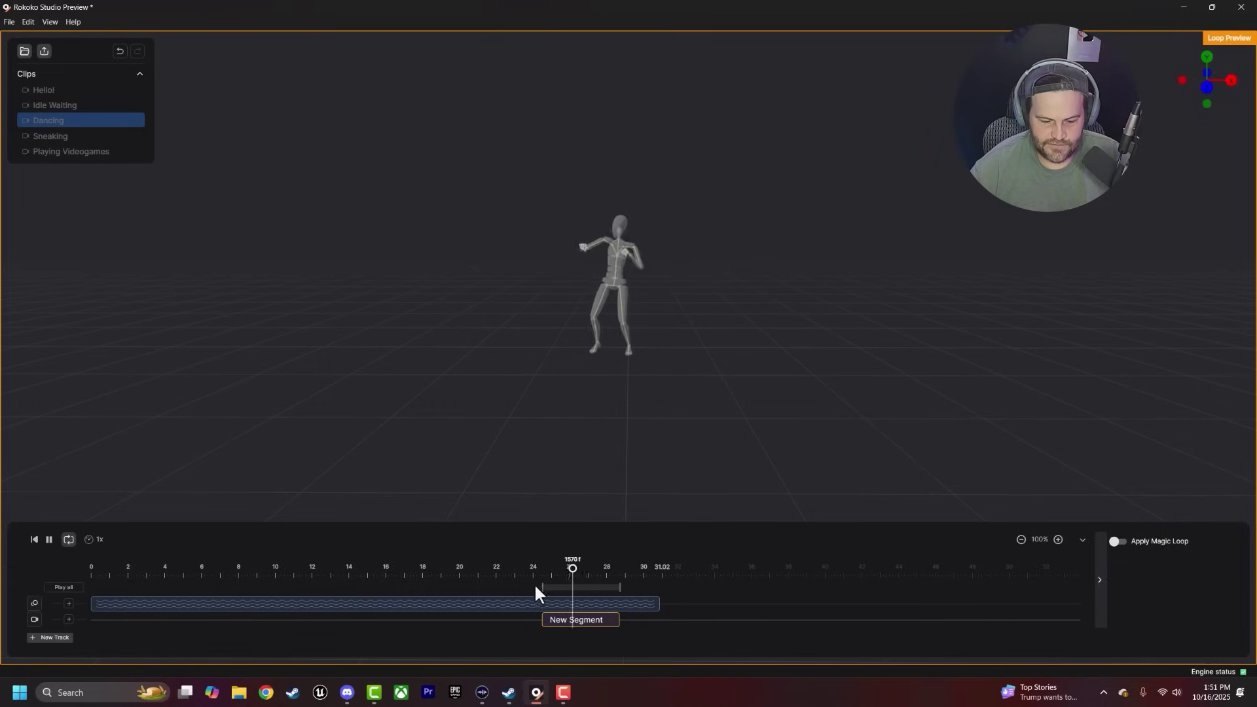
Step: Move the segment's start to about 22.7 s and its end to about 28 s, checking the pose near the end
drag(545, 627, 508, 634)
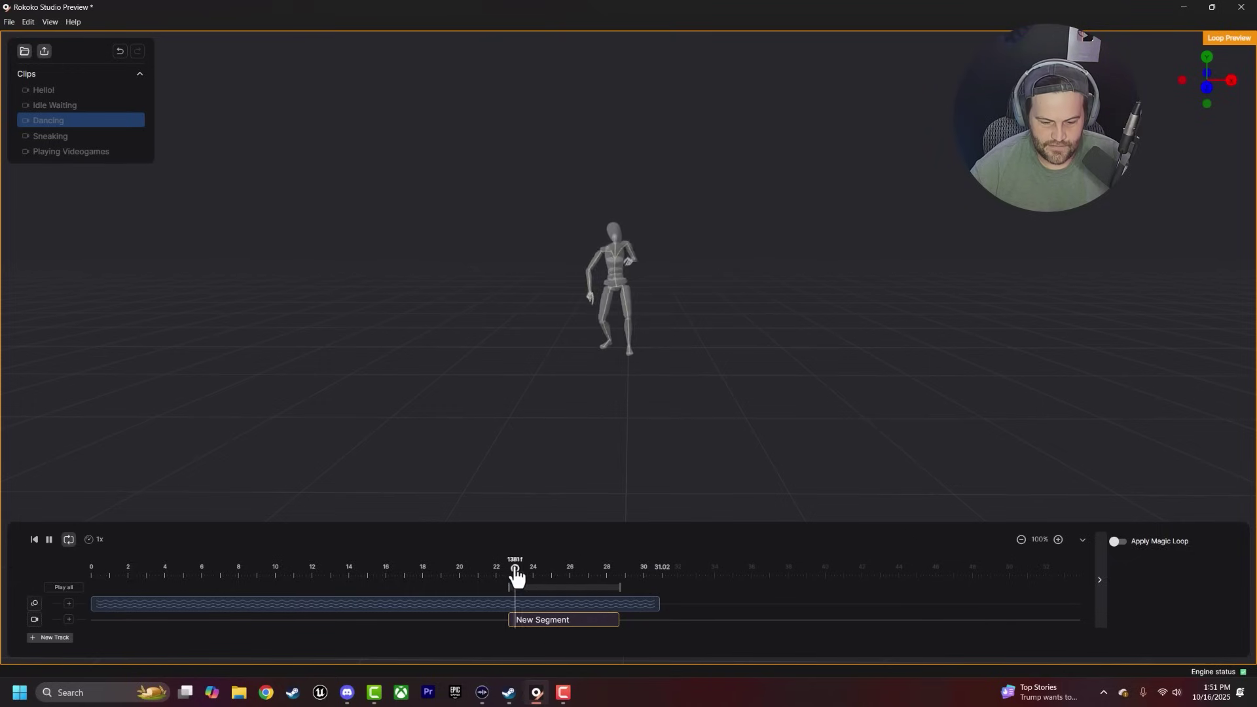
click(514, 569)
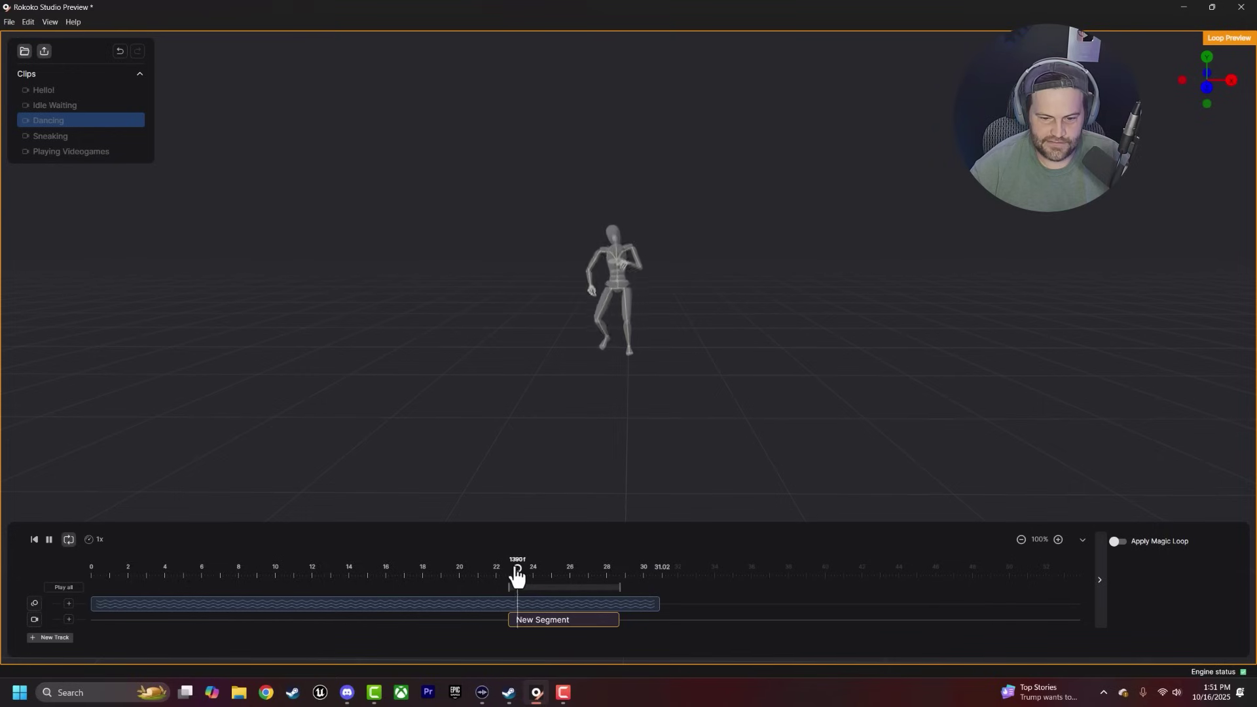
drag(619, 617, 604, 618)
click(593, 574)
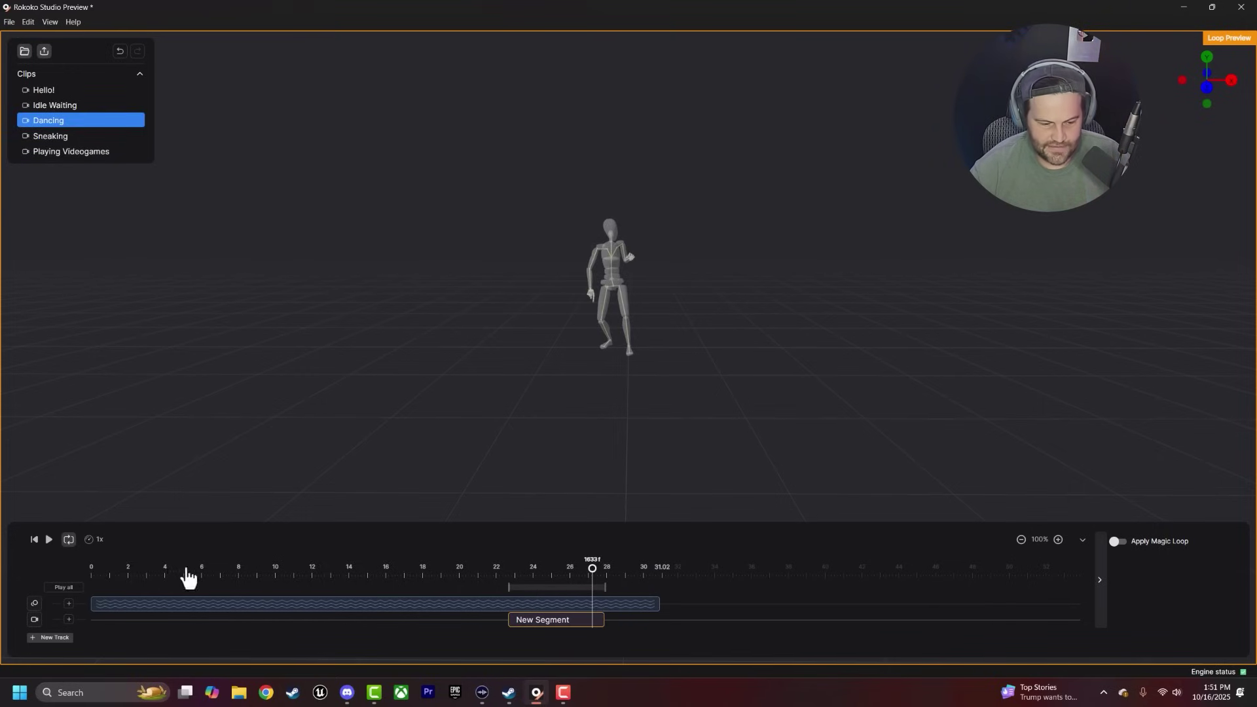
Step: Preview the loop, move the segment's start to about 24.5 s, and check the pose near its end
click(48, 540)
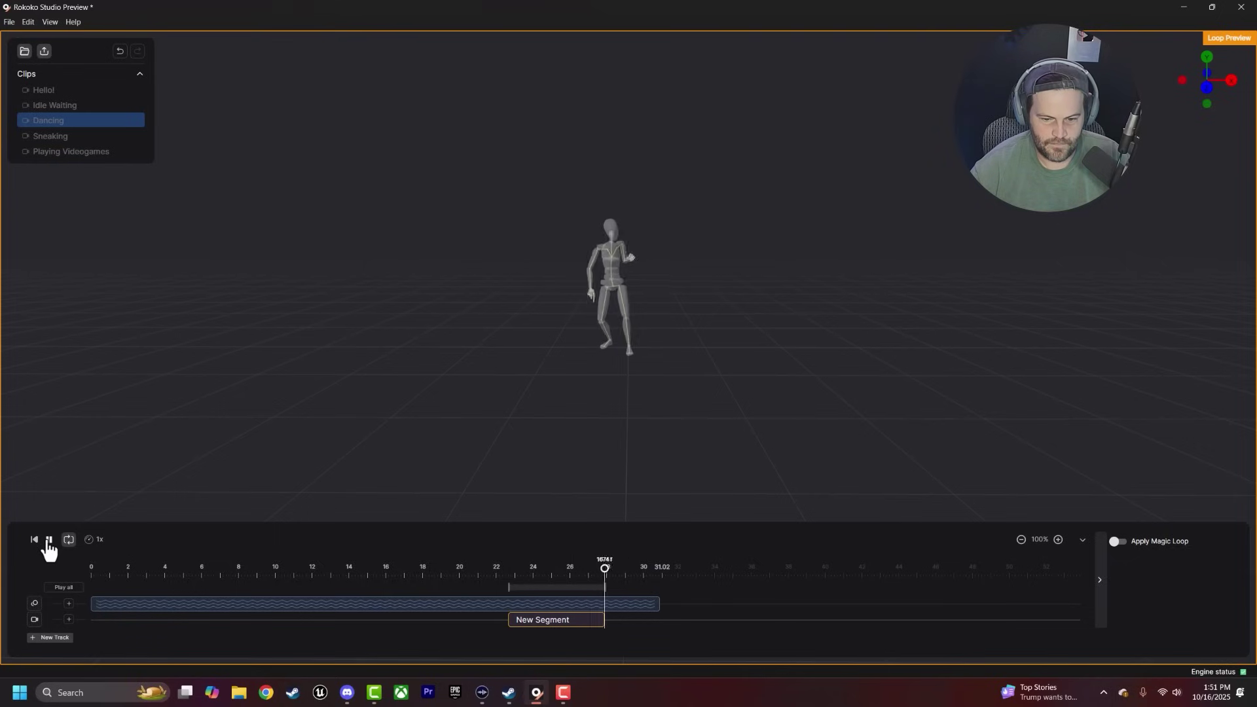
click(48, 541)
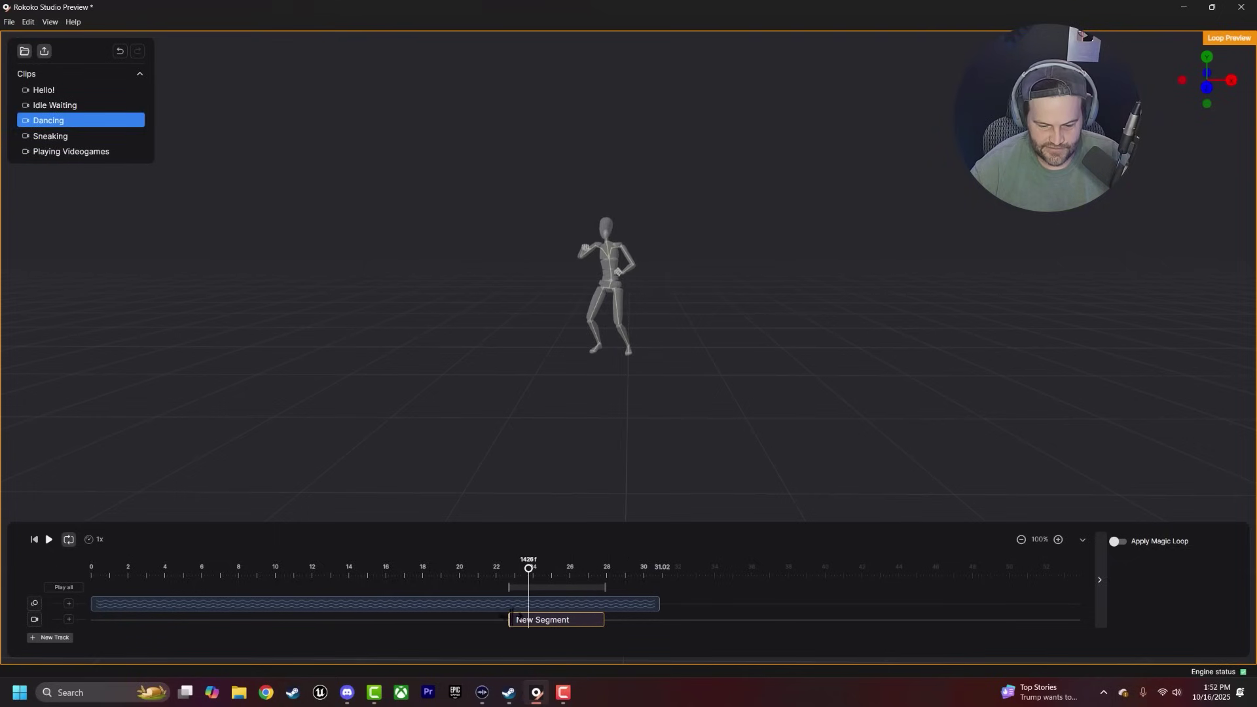
drag(510, 619, 538, 577)
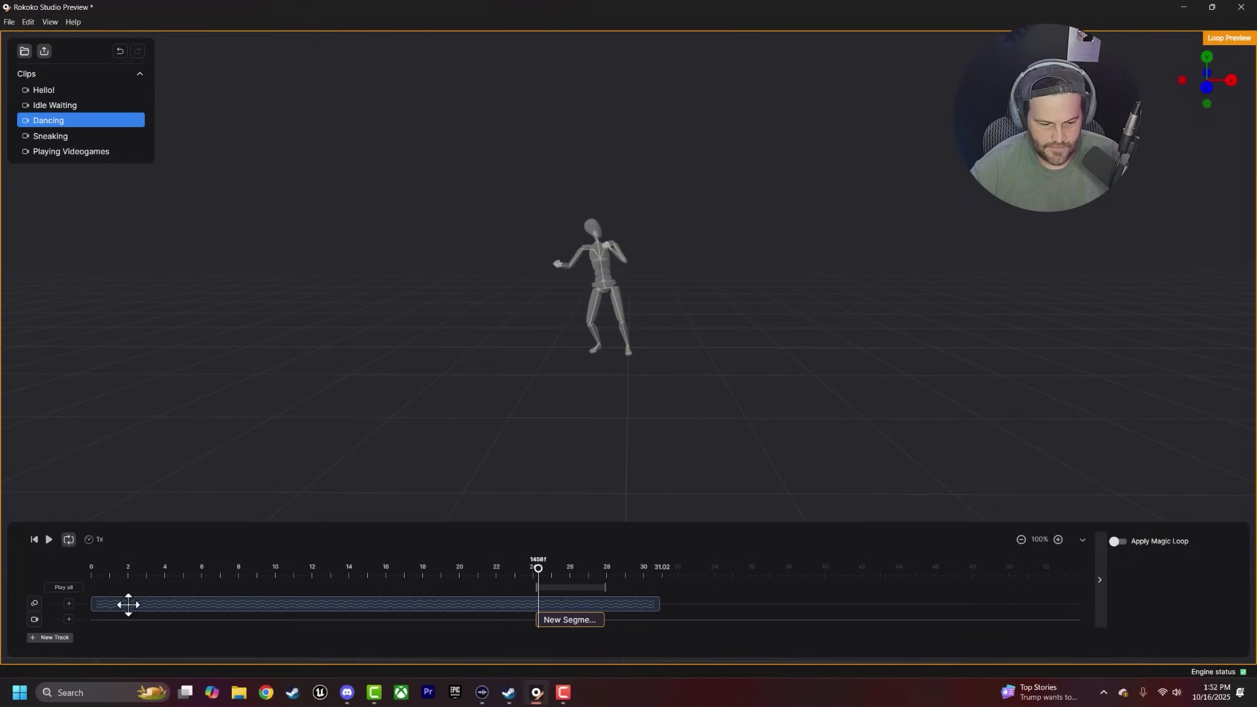
drag(538, 622, 542, 620)
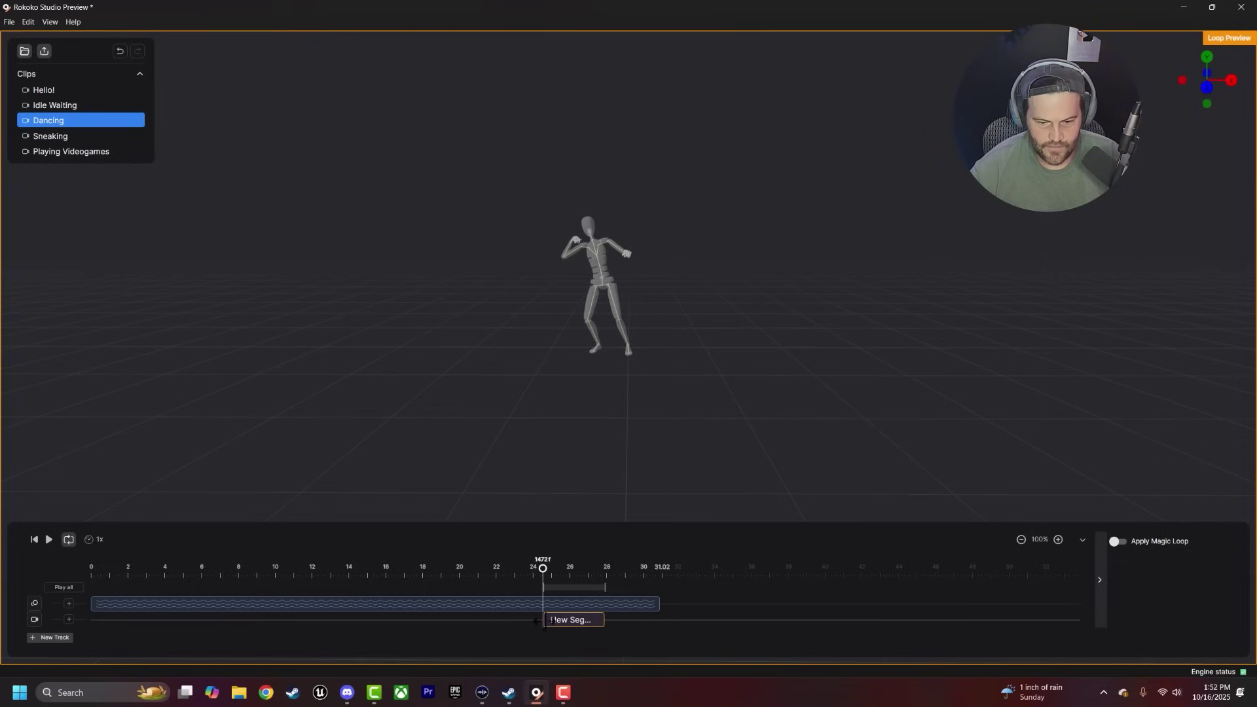
click(604, 575)
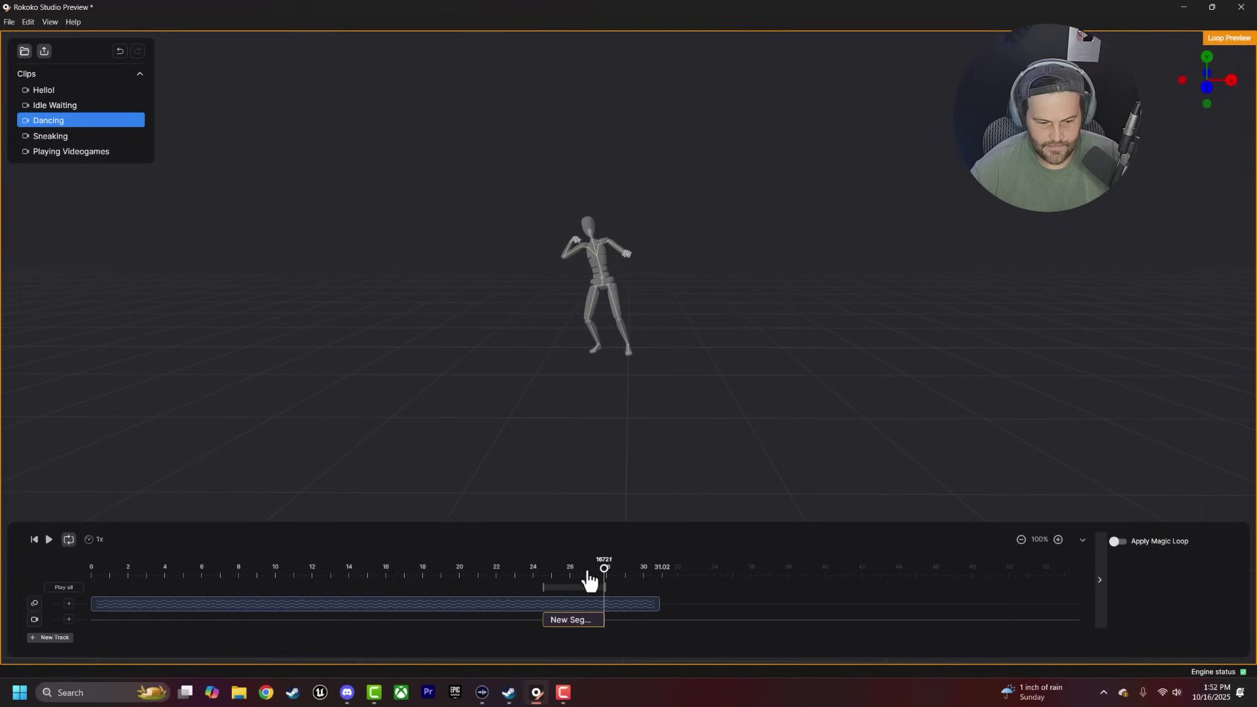
Step: Play the shortened loop, then extend the segment's end to about 28.1 s and check the final pose
click(50, 540)
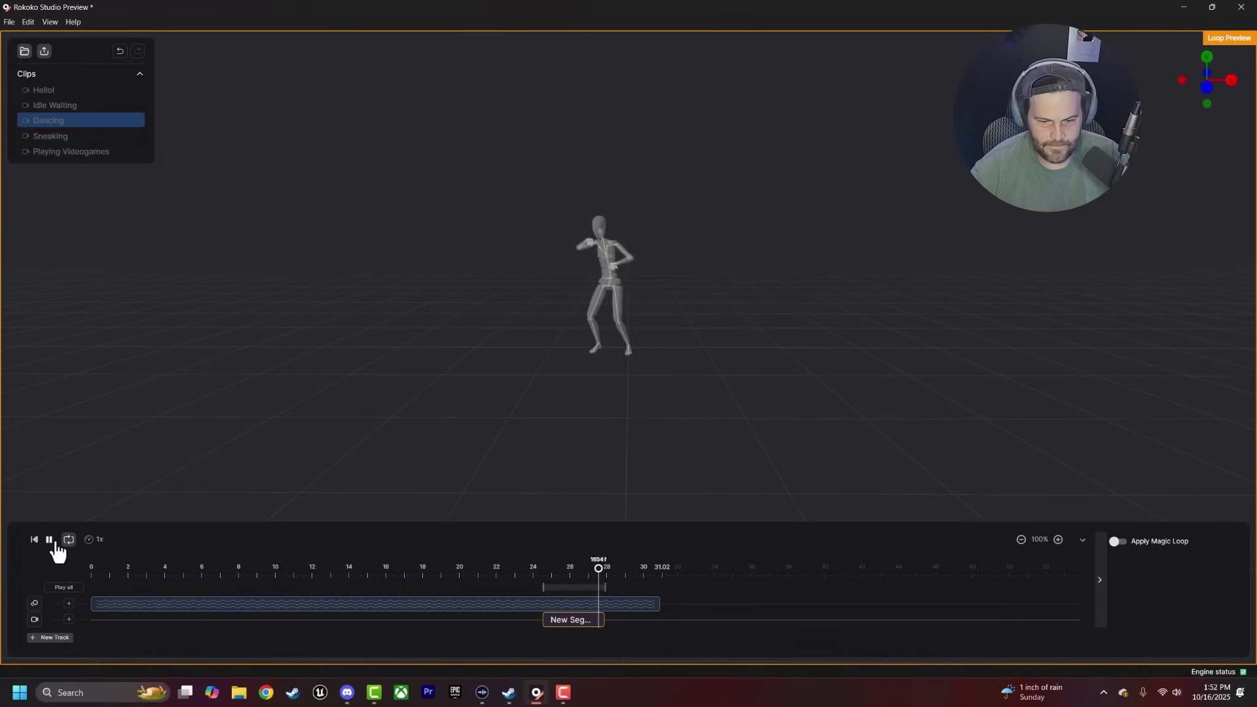
click(51, 541)
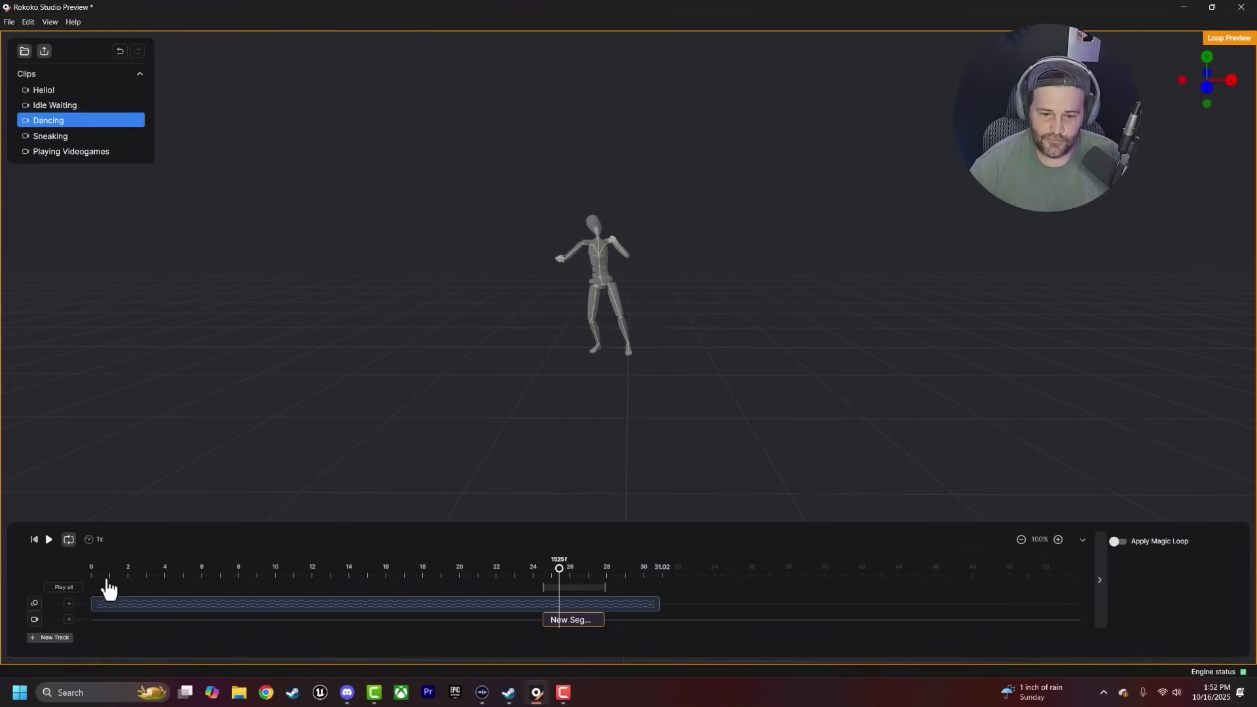
click(603, 576)
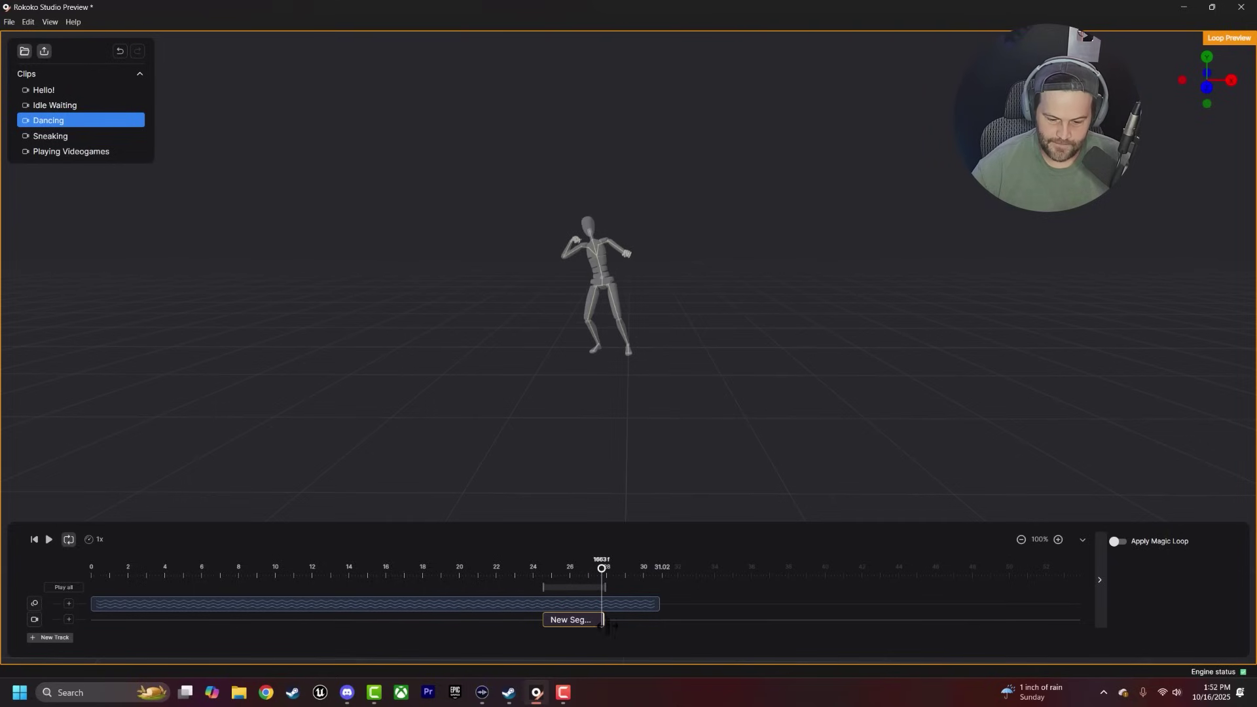
drag(603, 620, 609, 620)
click(611, 569)
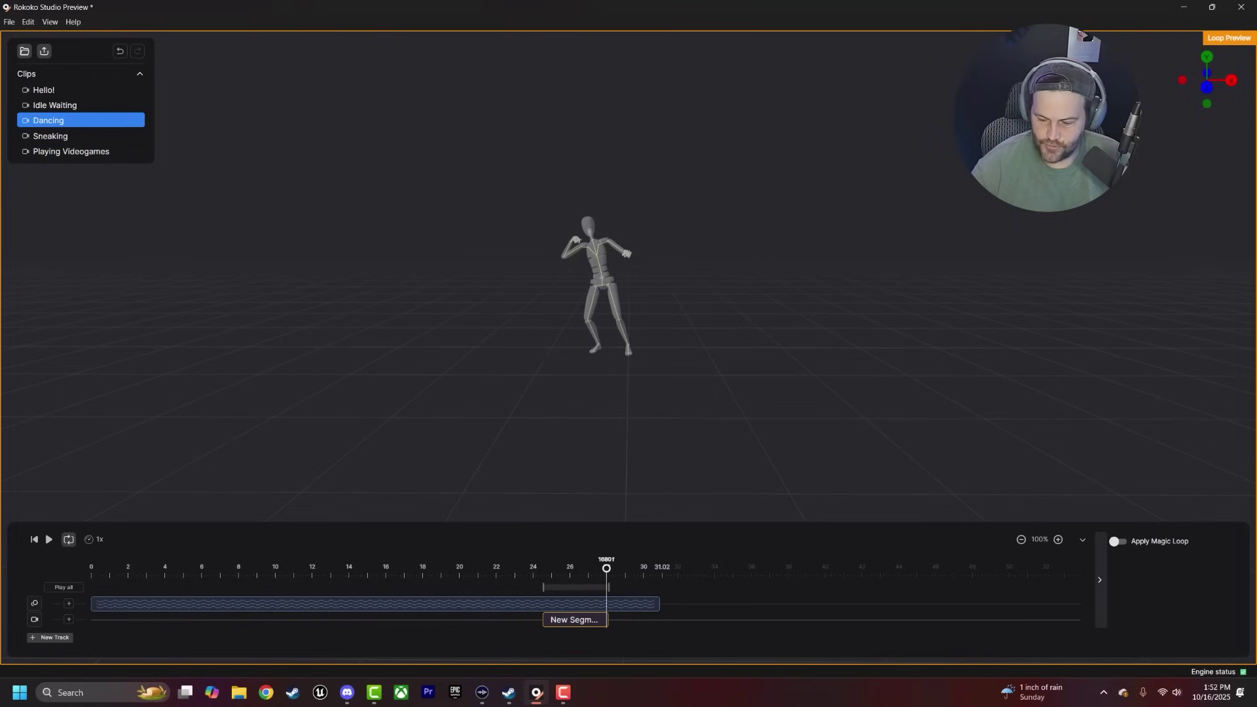
Step: Apply Magic Loop to the segment, play it, and set the transition time to 0.50
click(1127, 547)
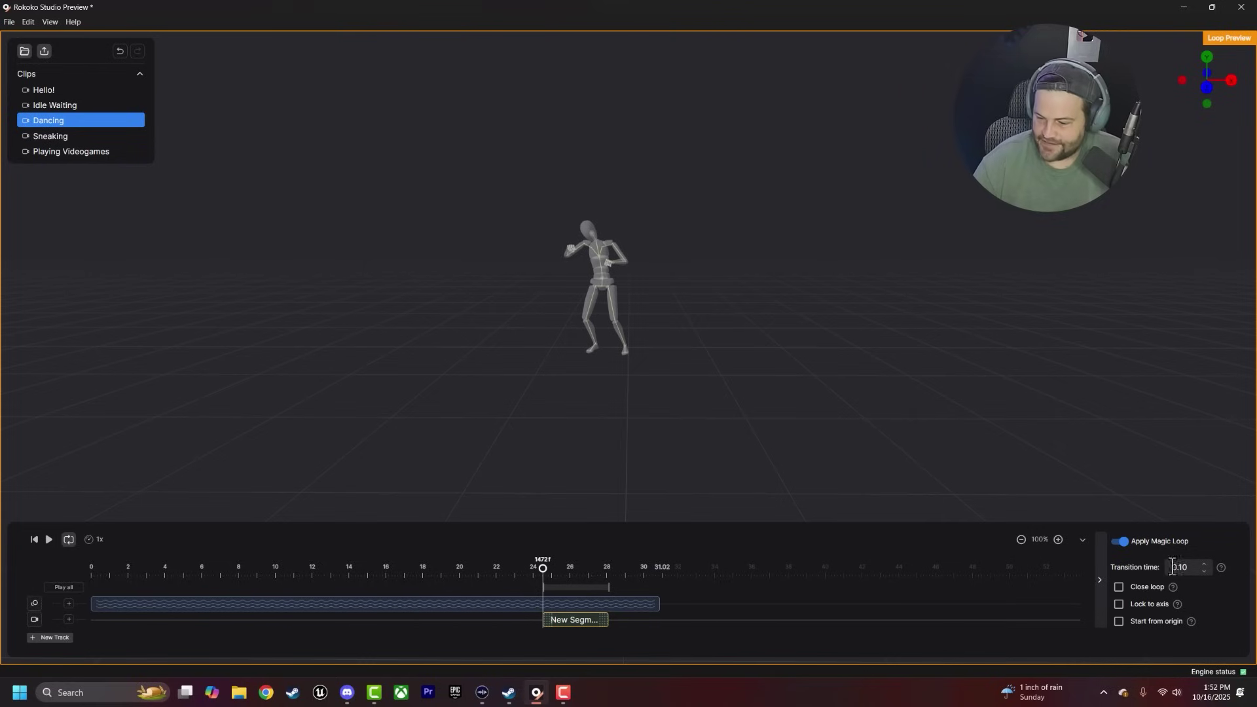
click(49, 541)
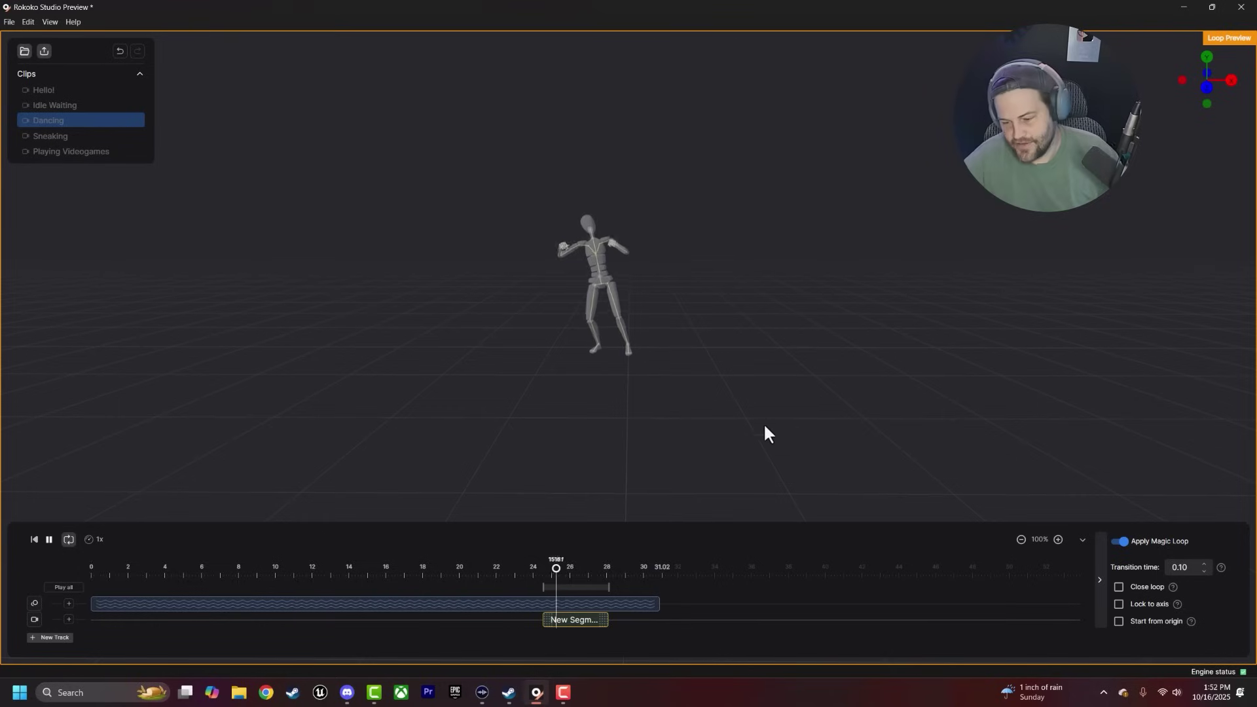
click(1132, 569)
text(.50)
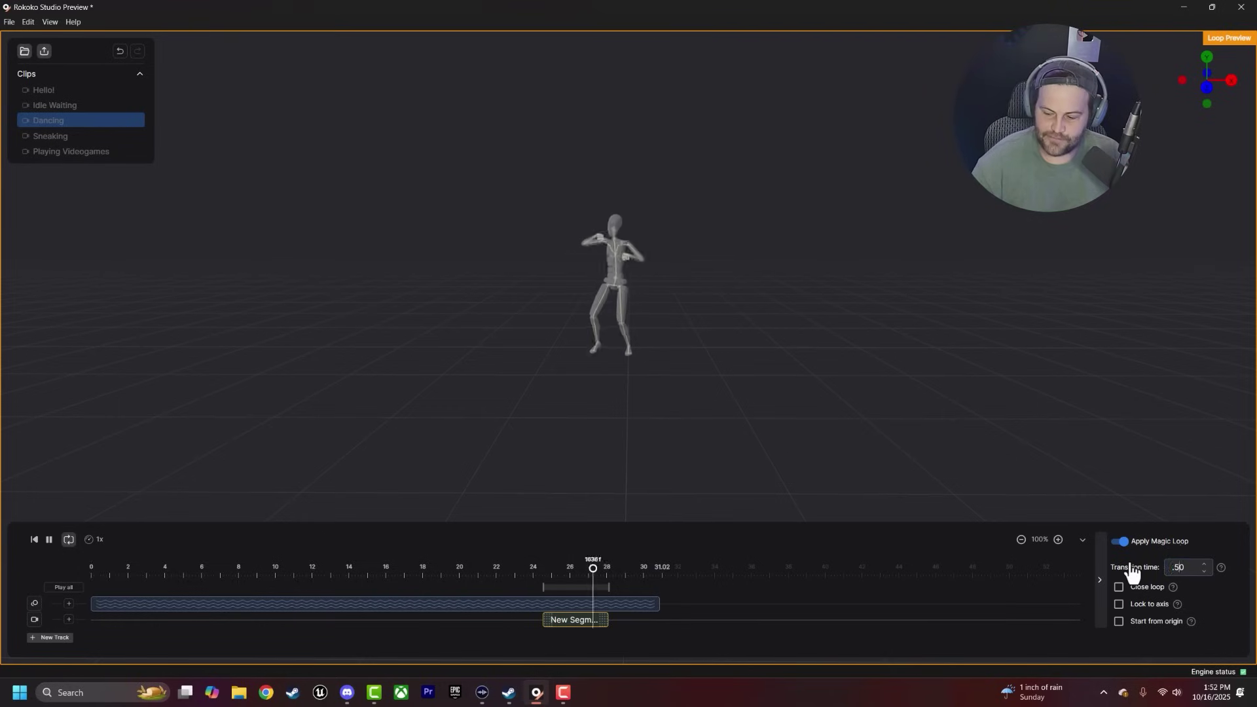
key(Return)
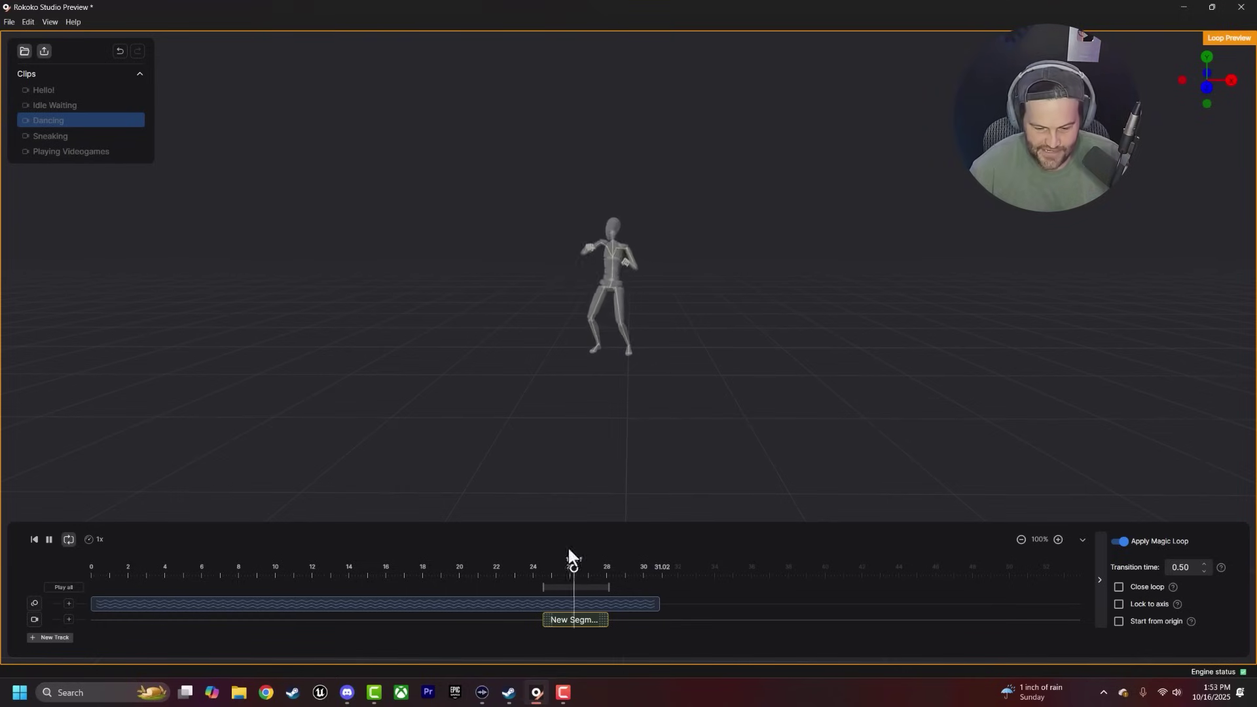
Step: Adjust the segment to span about 24 s to 27.6 s and play the loop
drag(543, 619, 533, 620)
drag(609, 619, 599, 618)
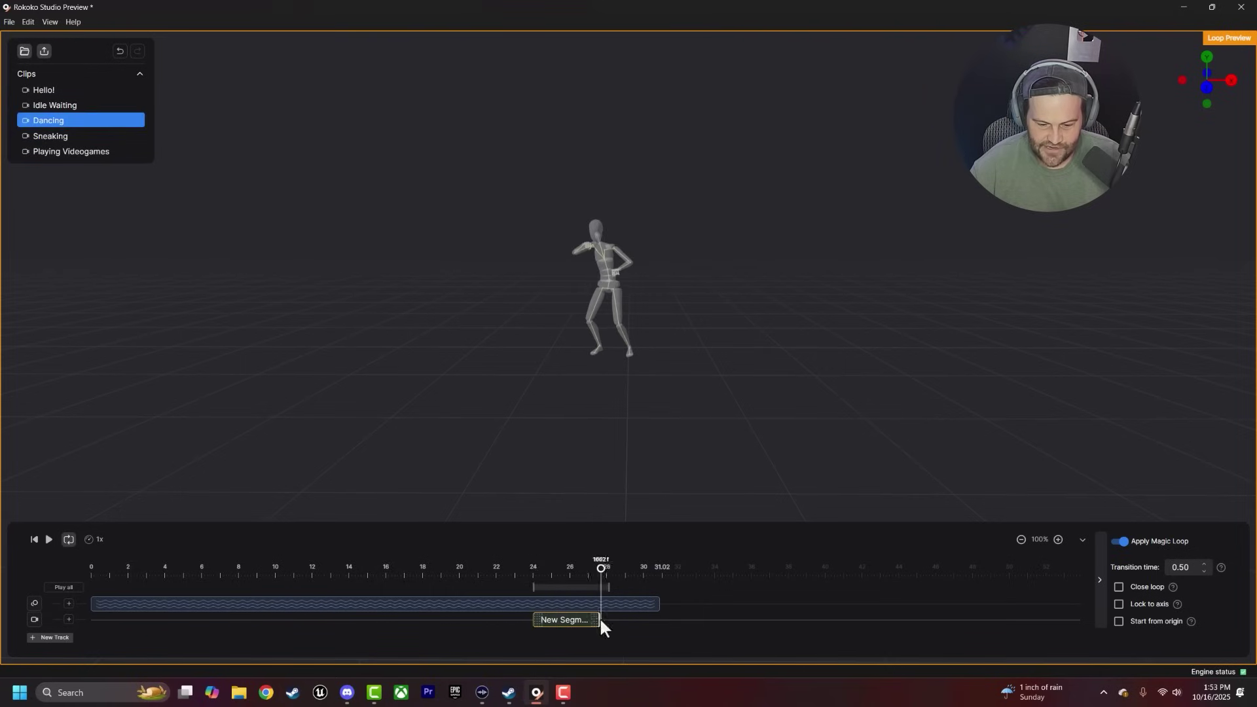
click(49, 540)
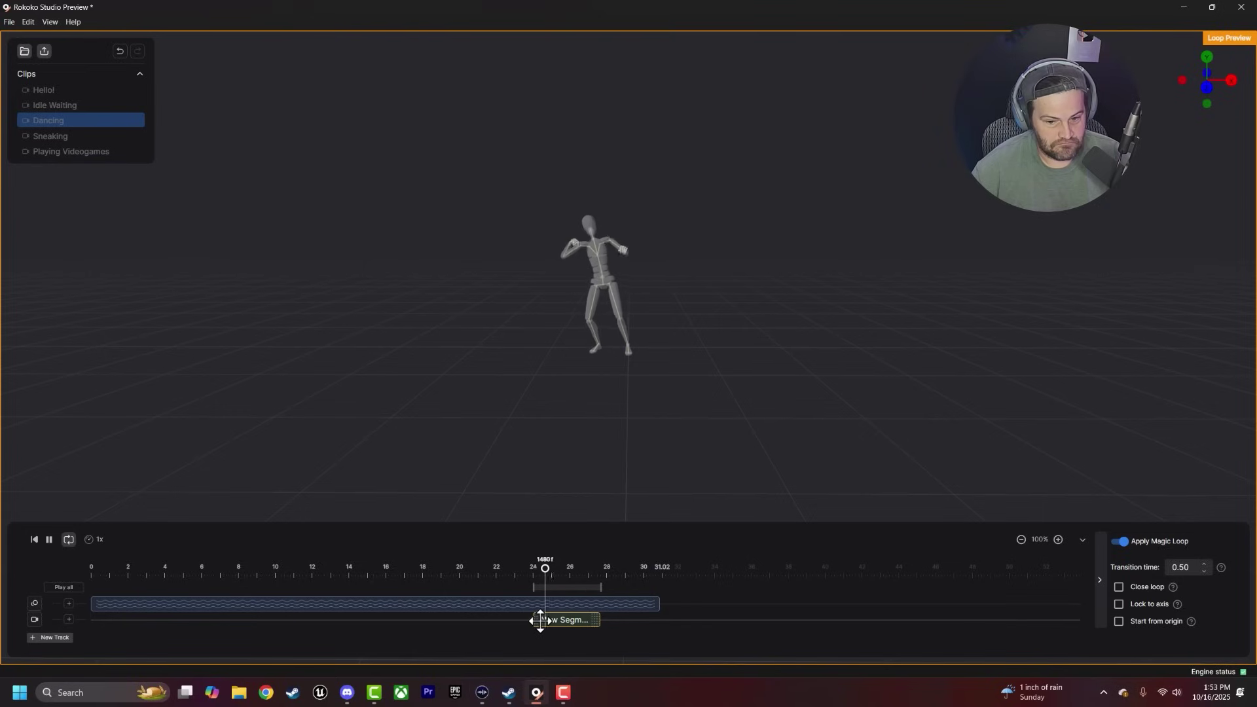
Step: Enable the Magic Loop options Close loop, Lock to axis and Start from origin
click(1120, 588)
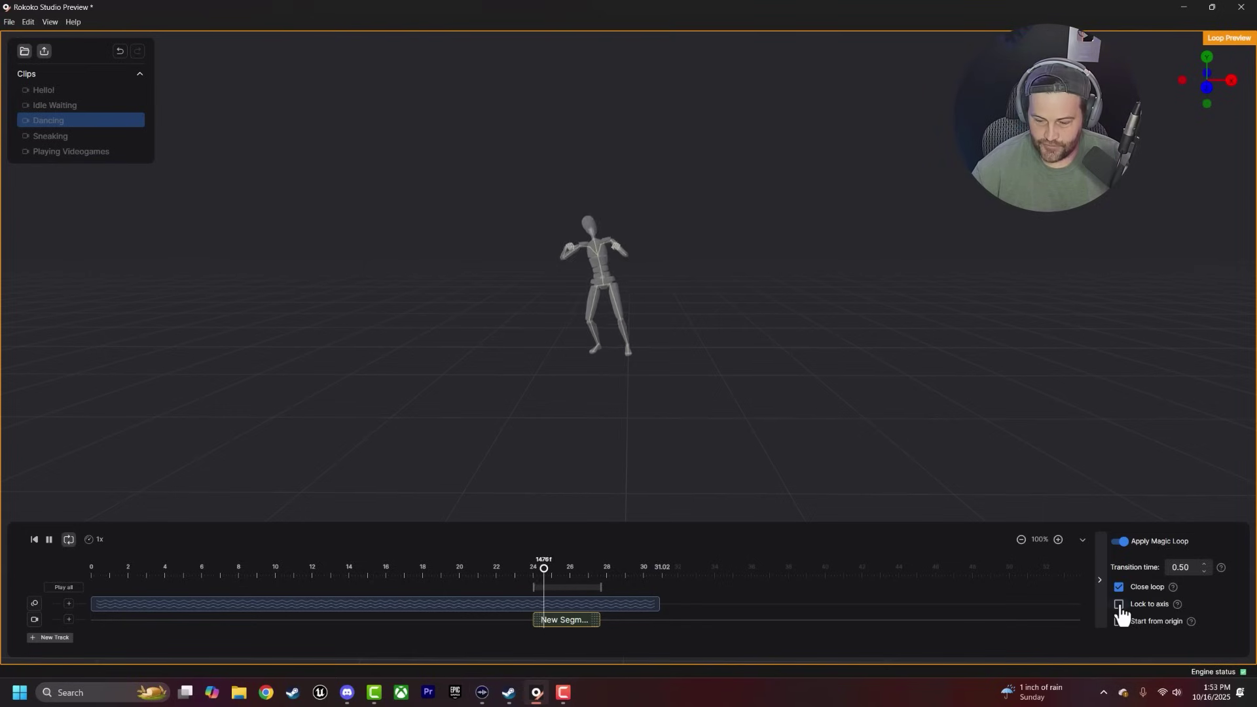
click(1120, 605)
click(1120, 624)
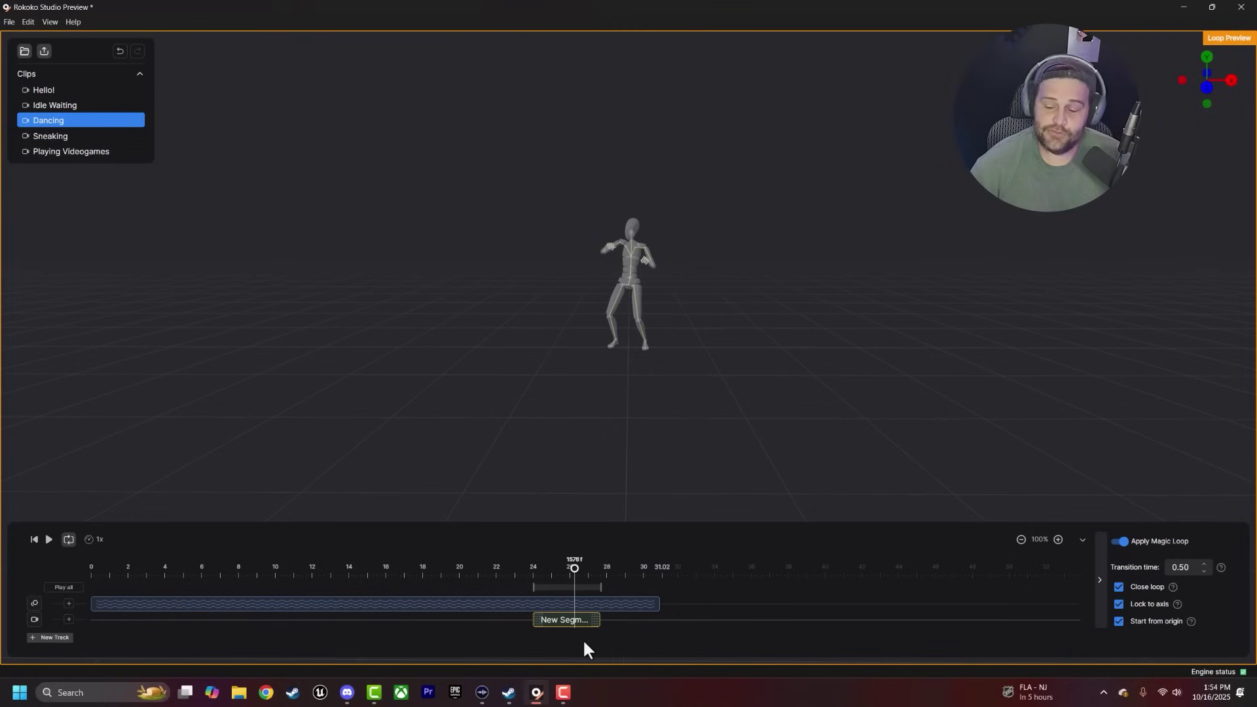
Step: Export the looped dance segment in FBX format with the Default skeleton
right_click(552, 623)
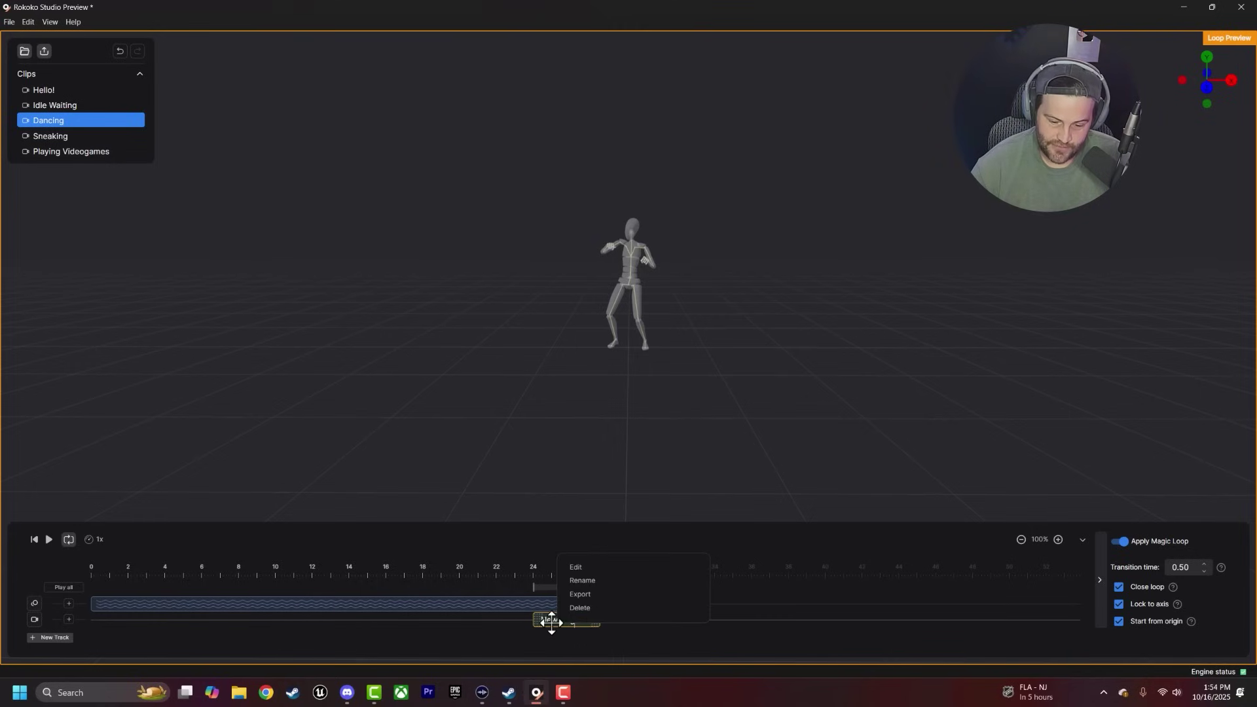
click(577, 596)
click(542, 359)
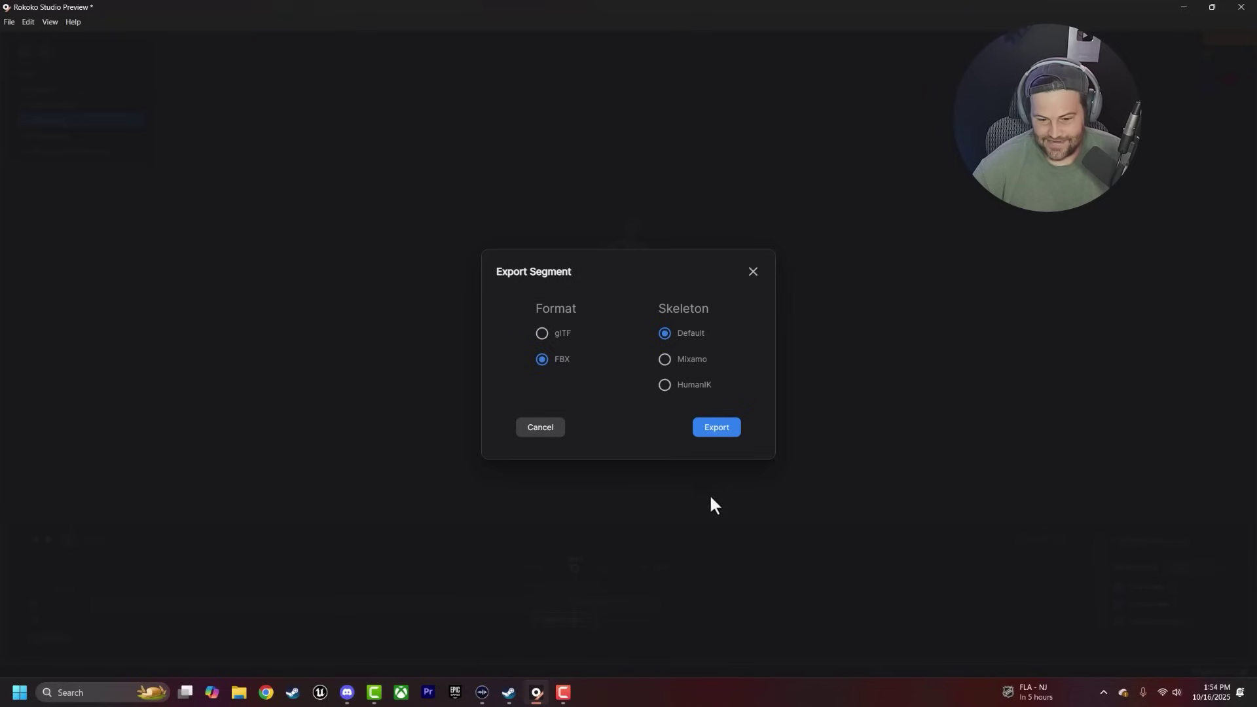
click(714, 433)
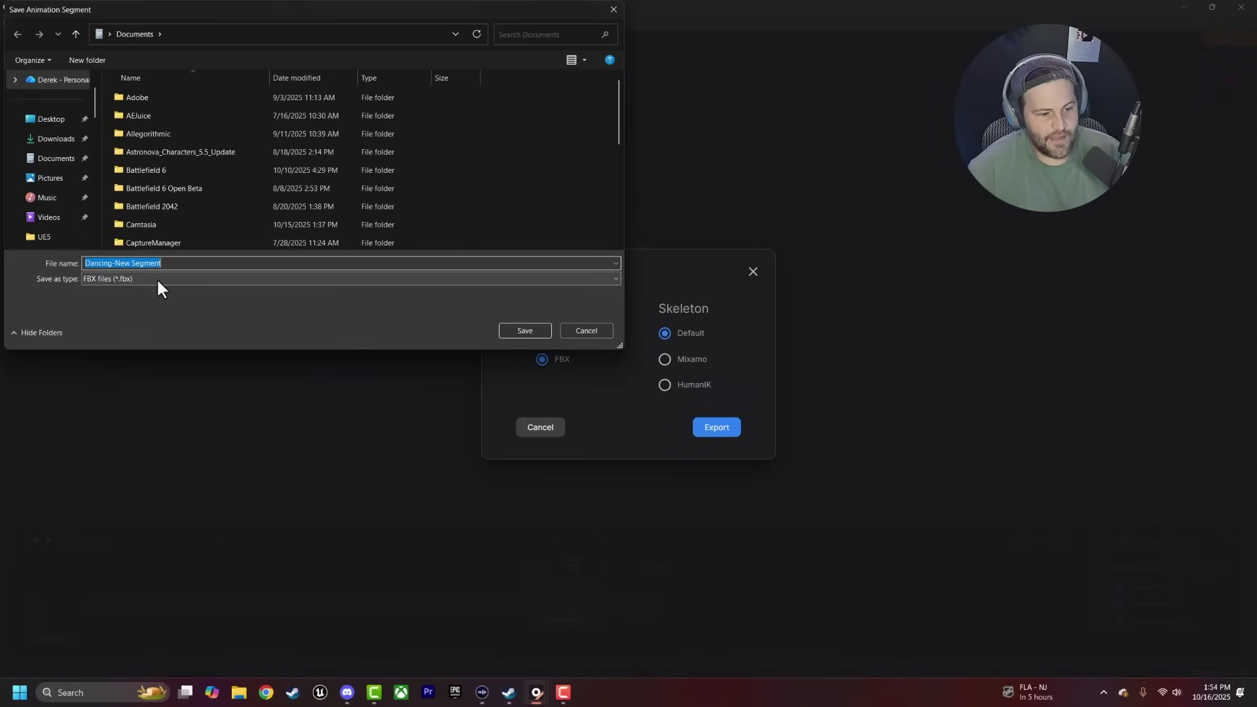
Step: Name the exported file Dancing-Loop and save it in the UE5 folder
drag(116, 263, 257, 269)
key(BackSpace)
text(Loop)
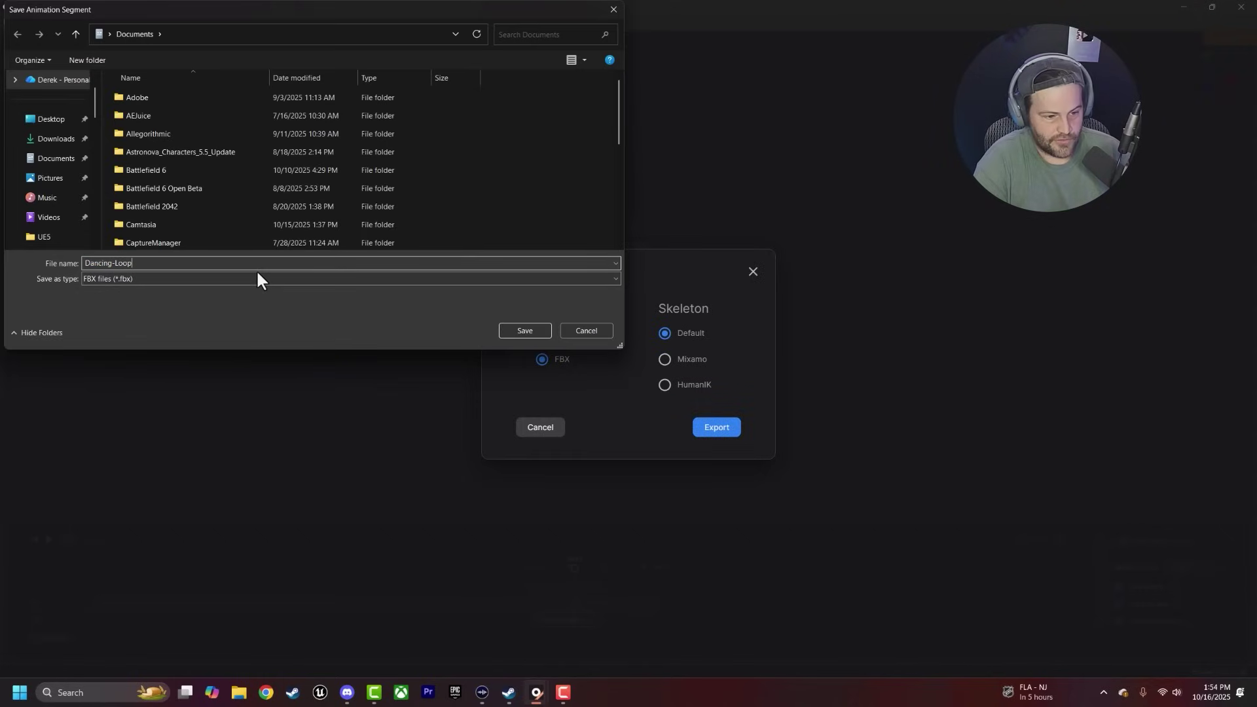
click(55, 236)
click(515, 331)
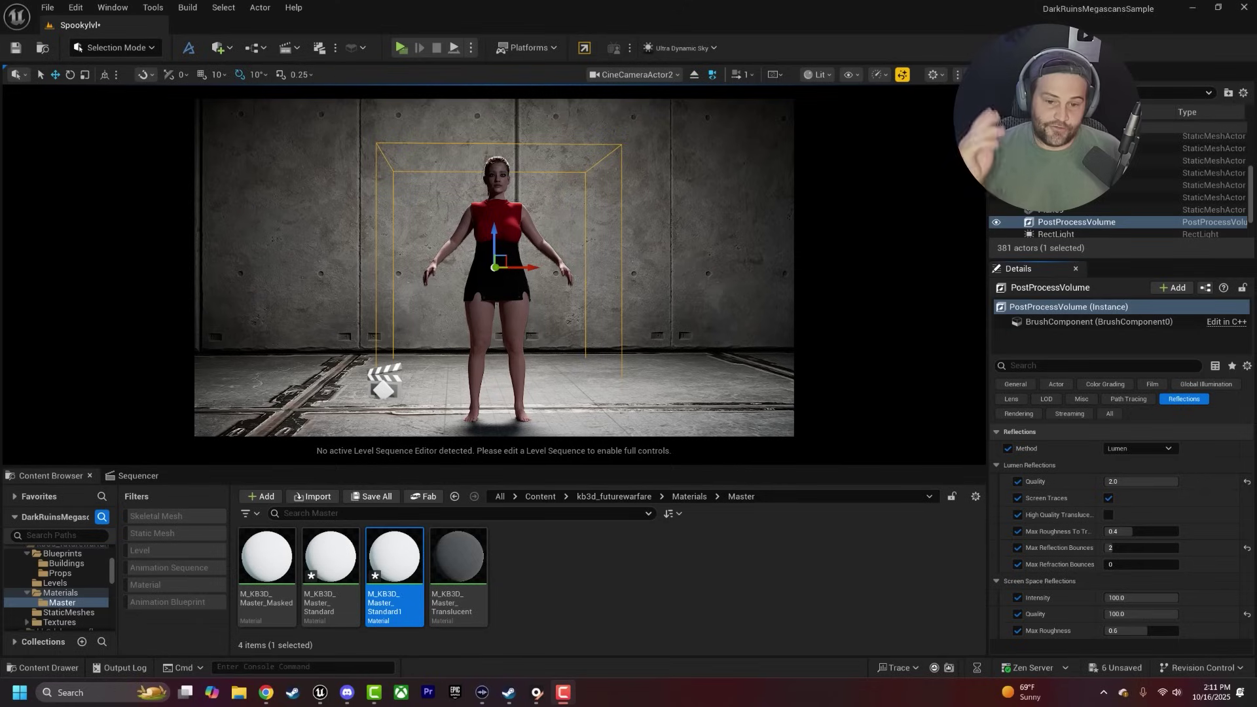
Step: In Unreal Engine, add a level sequence named rokoko, saved in the Content folder
click(141, 476)
click(294, 48)
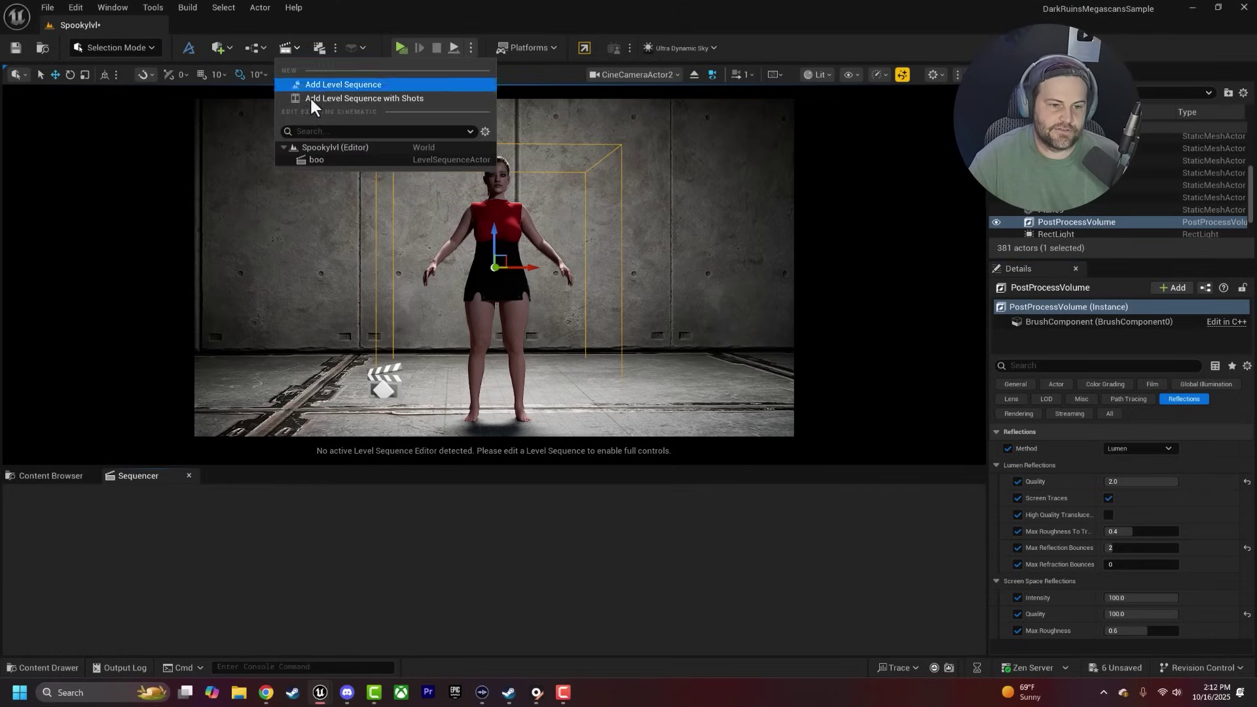
click(313, 87)
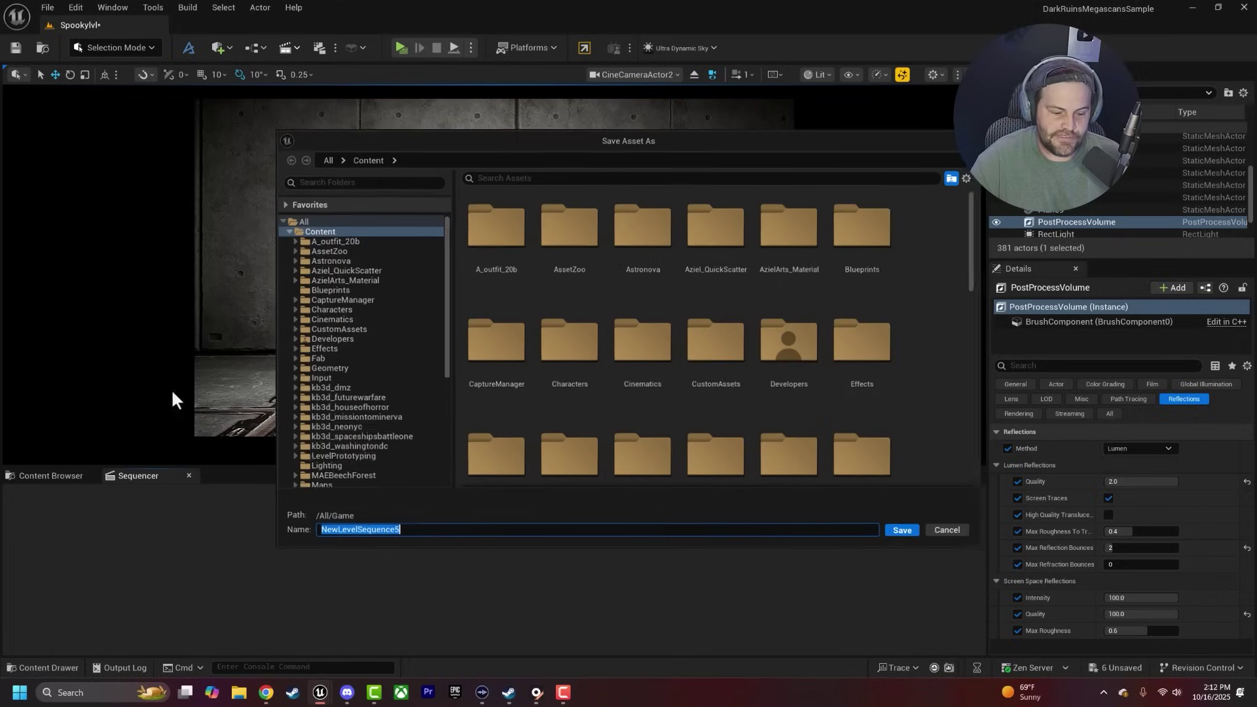
text(rokoko)
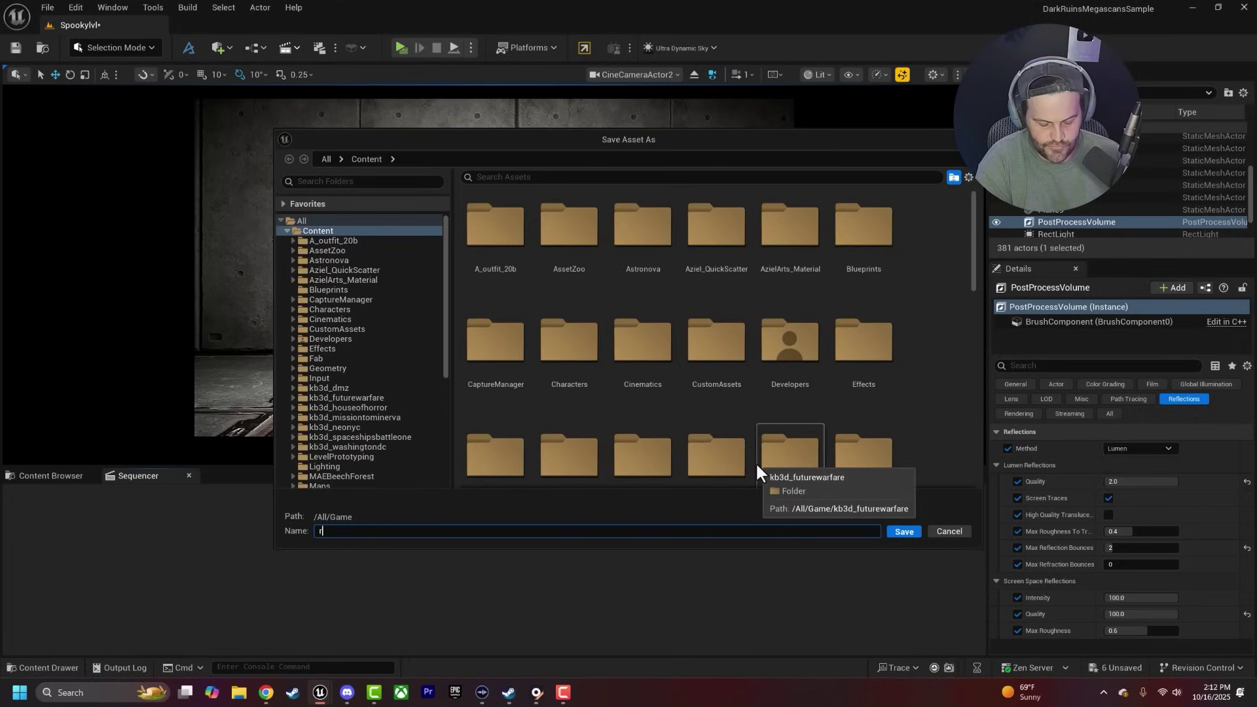
key(Return)
Step: Add the BP_Victim_1 character to the rokoko sequence and undo the last element move
scroll(1053, 217, up, 10)
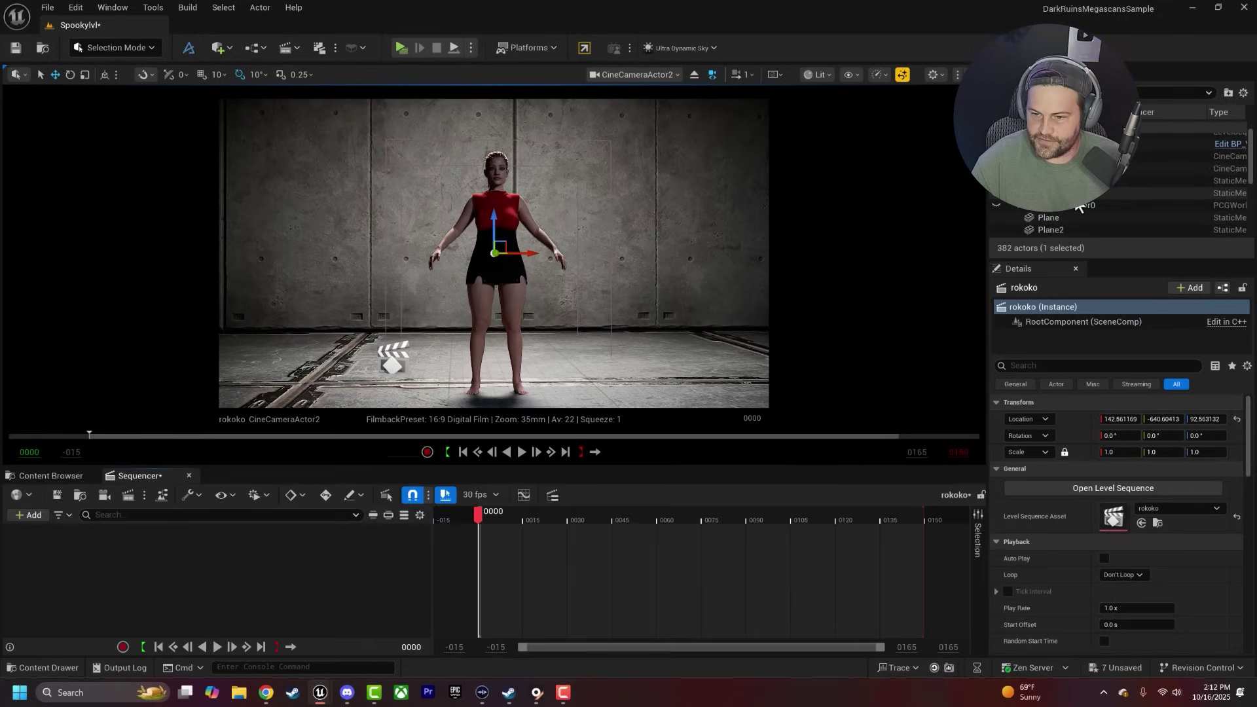
click(1061, 151)
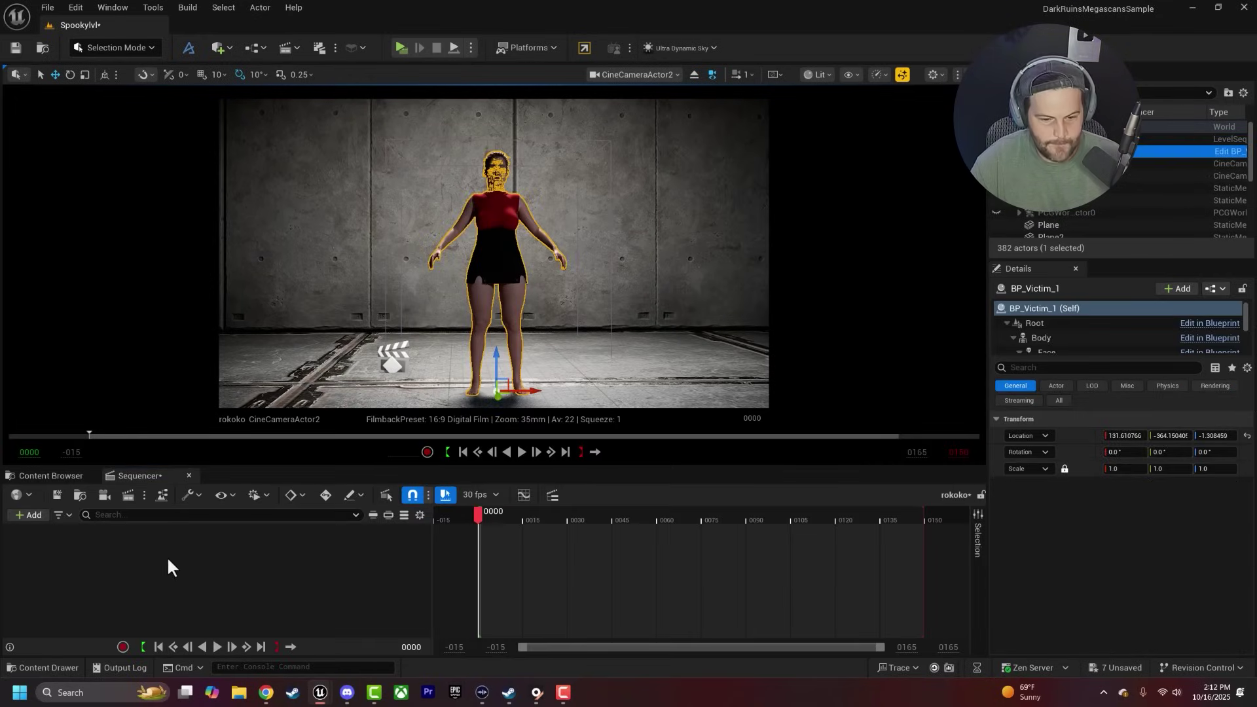
click(167, 556)
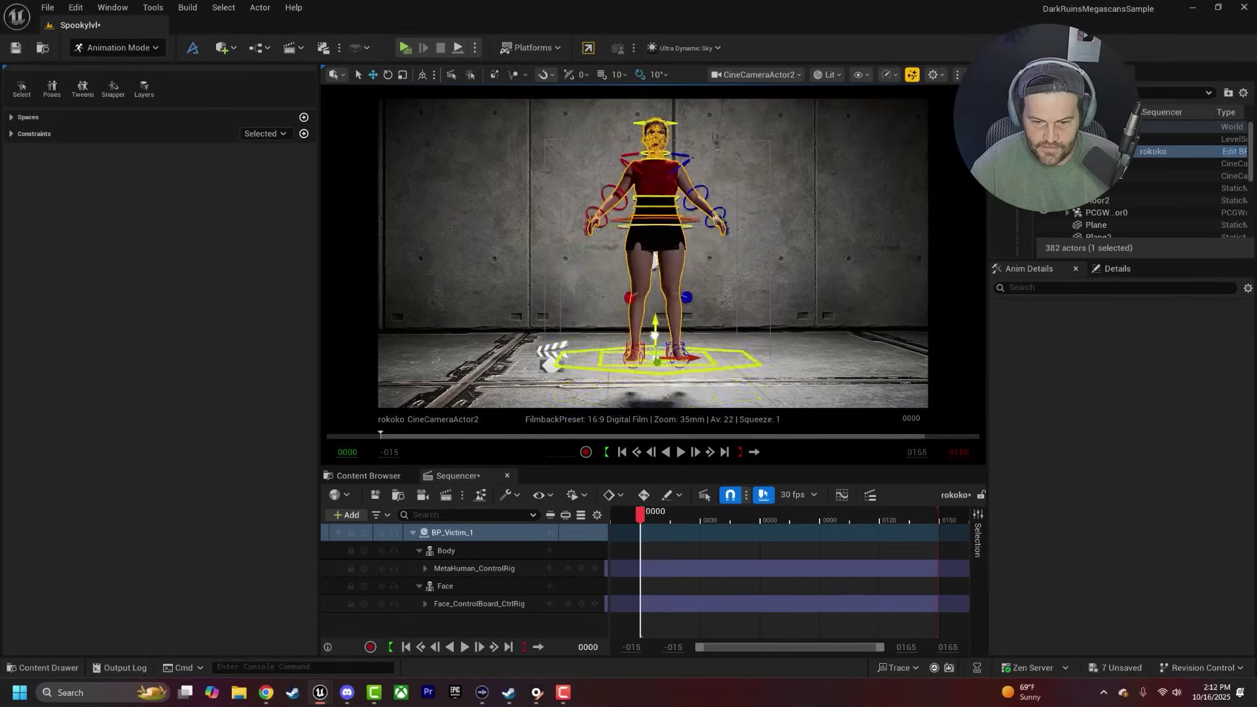
key(ctrl+z)
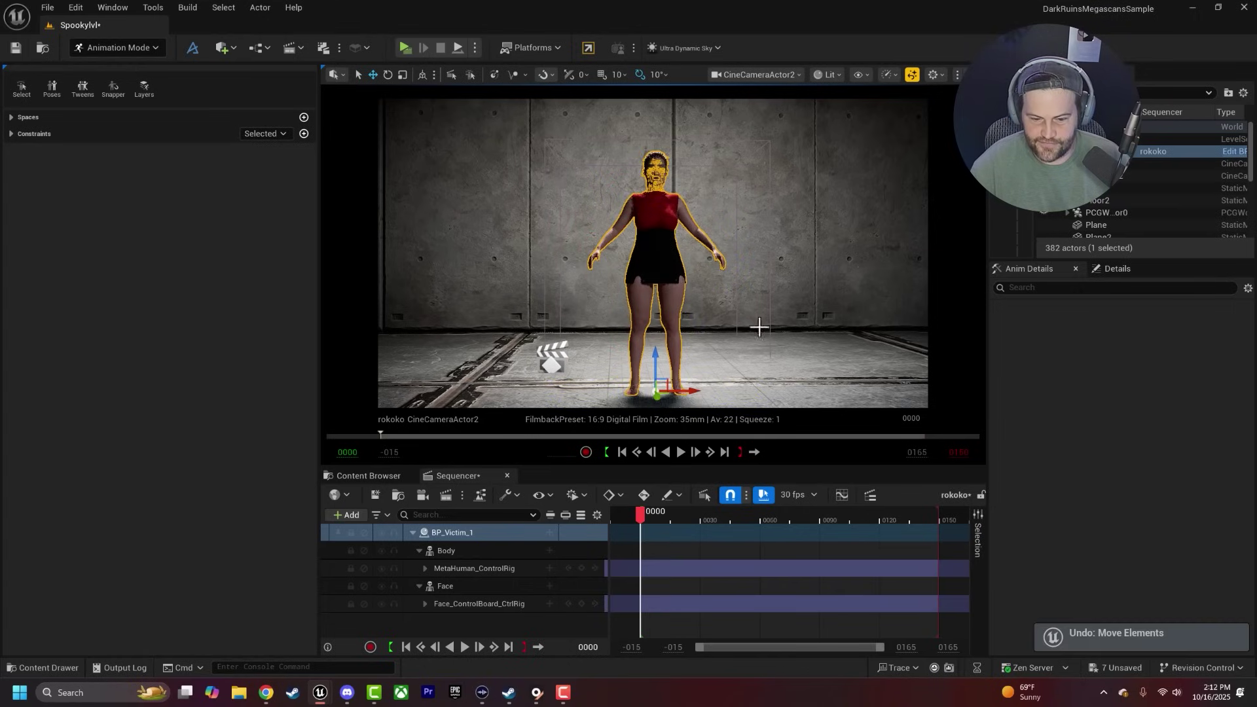
Step: Delete the MetaHuman_ControlRig track from the BP_Victim_1 body in the rokoko sequence
click(393, 476)
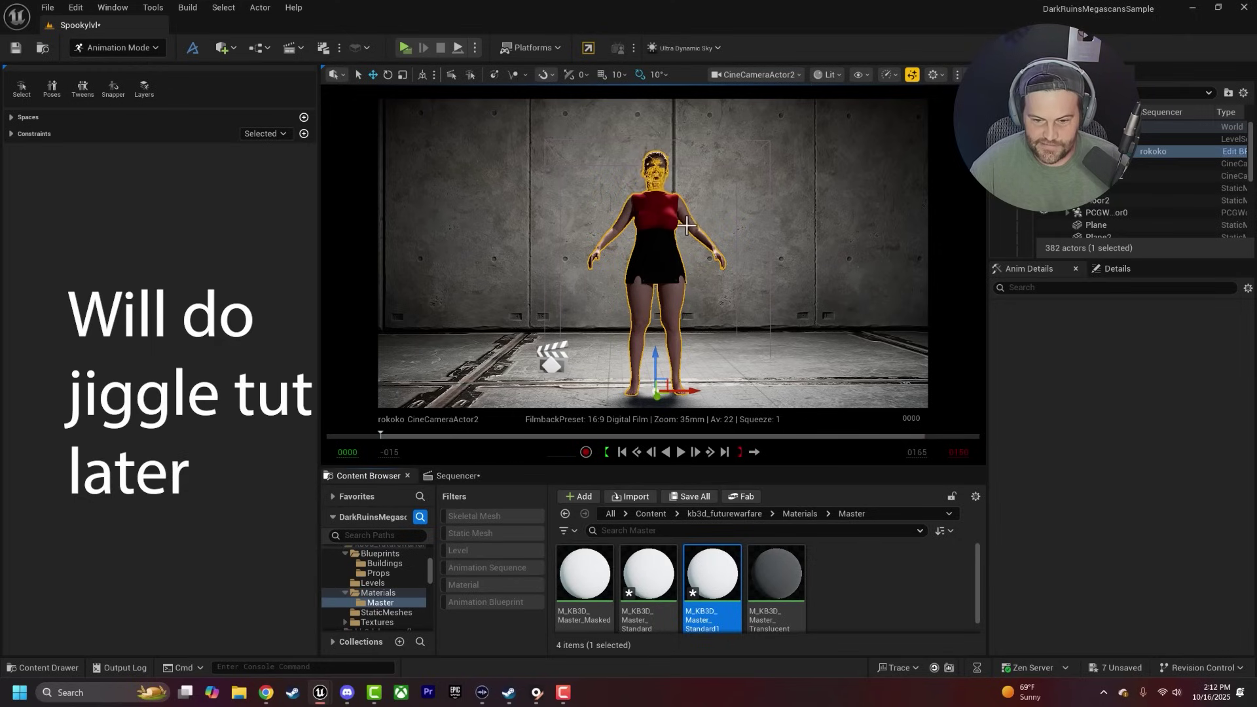
click(458, 476)
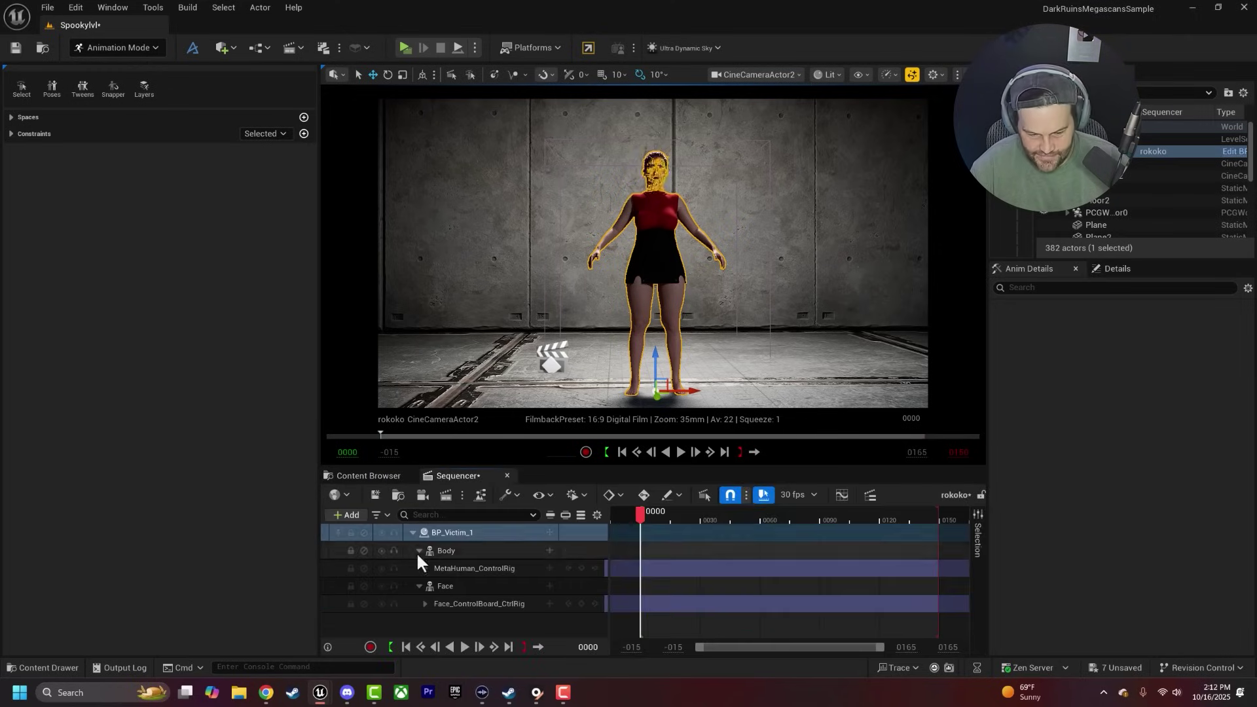
click(470, 567)
key(Delete)
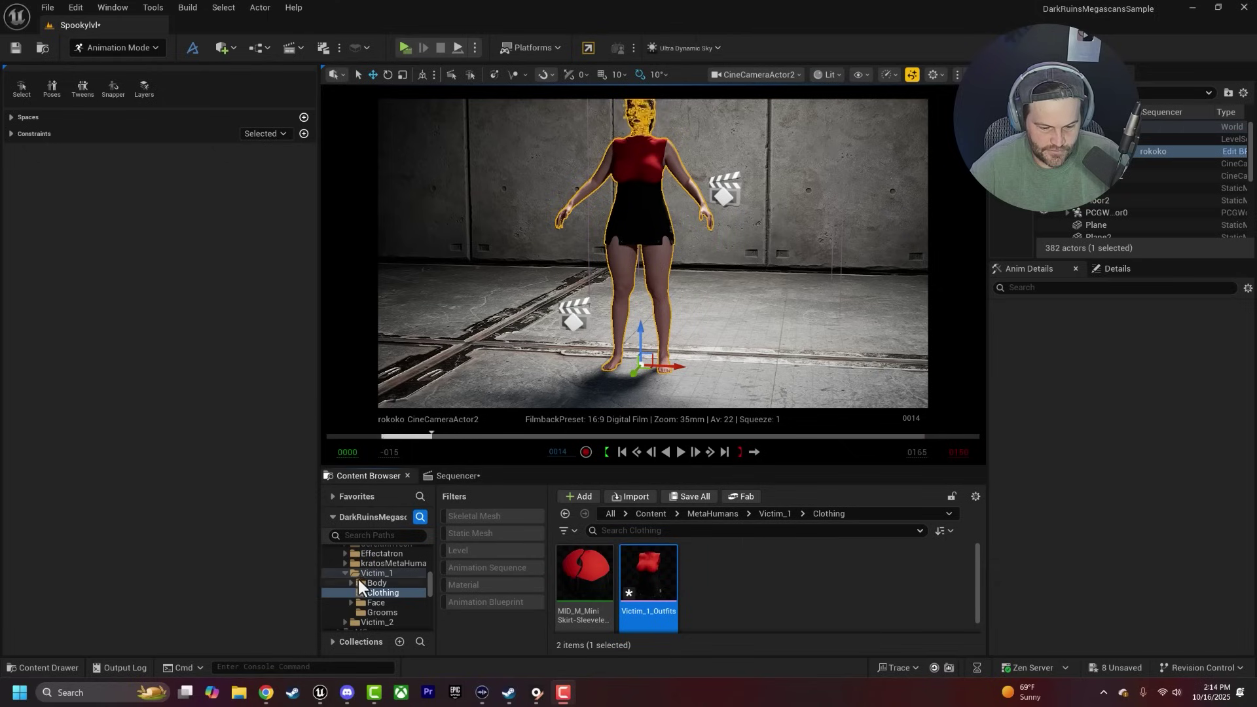
Step: Create a folder named rokoko directly under the Content folder and open it
double_click(348, 574)
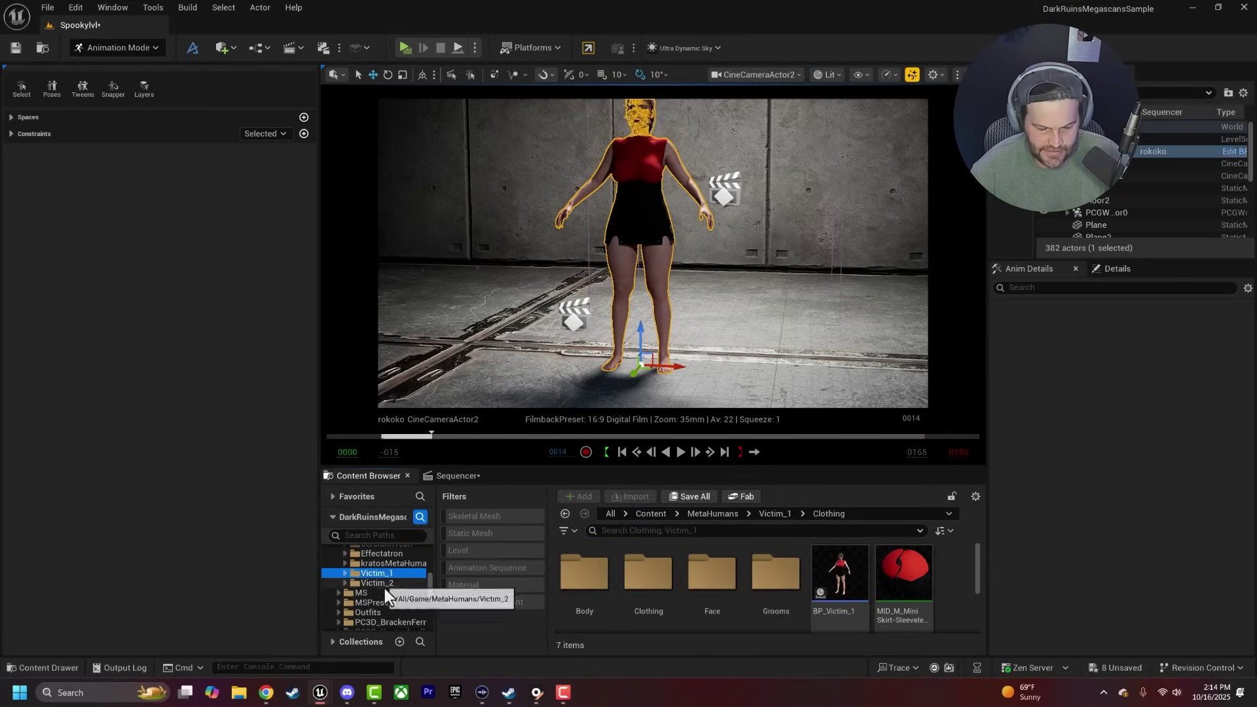
right_click(326, 556)
click(414, 588)
drag(430, 584, 429, 521)
click(372, 562)
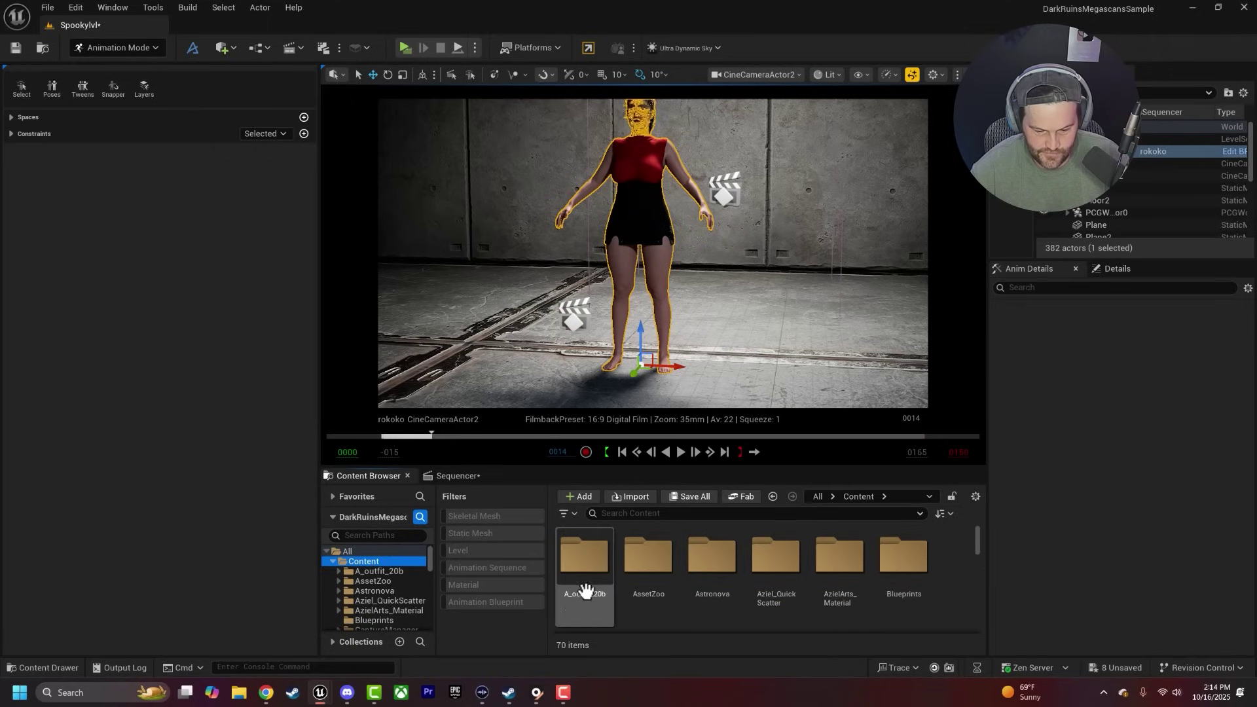
right_click(937, 537)
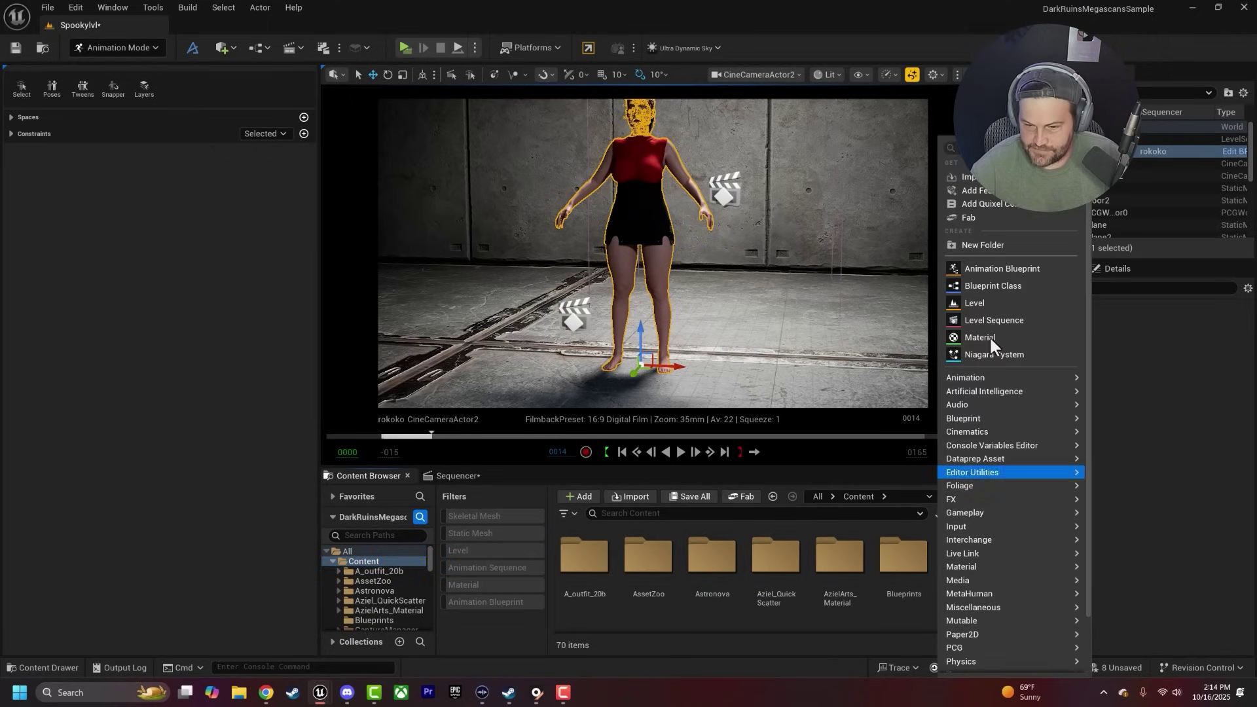
click(971, 245)
text(rokoko)
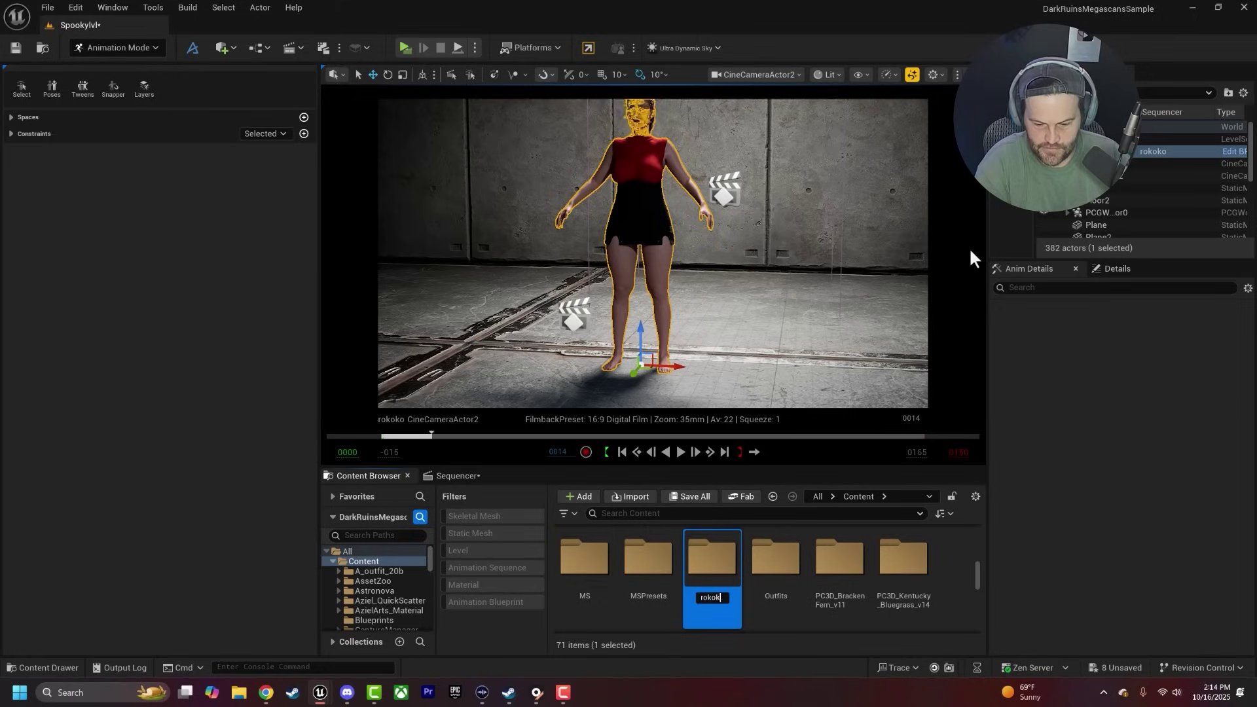
key(Return)
double_click(710, 541)
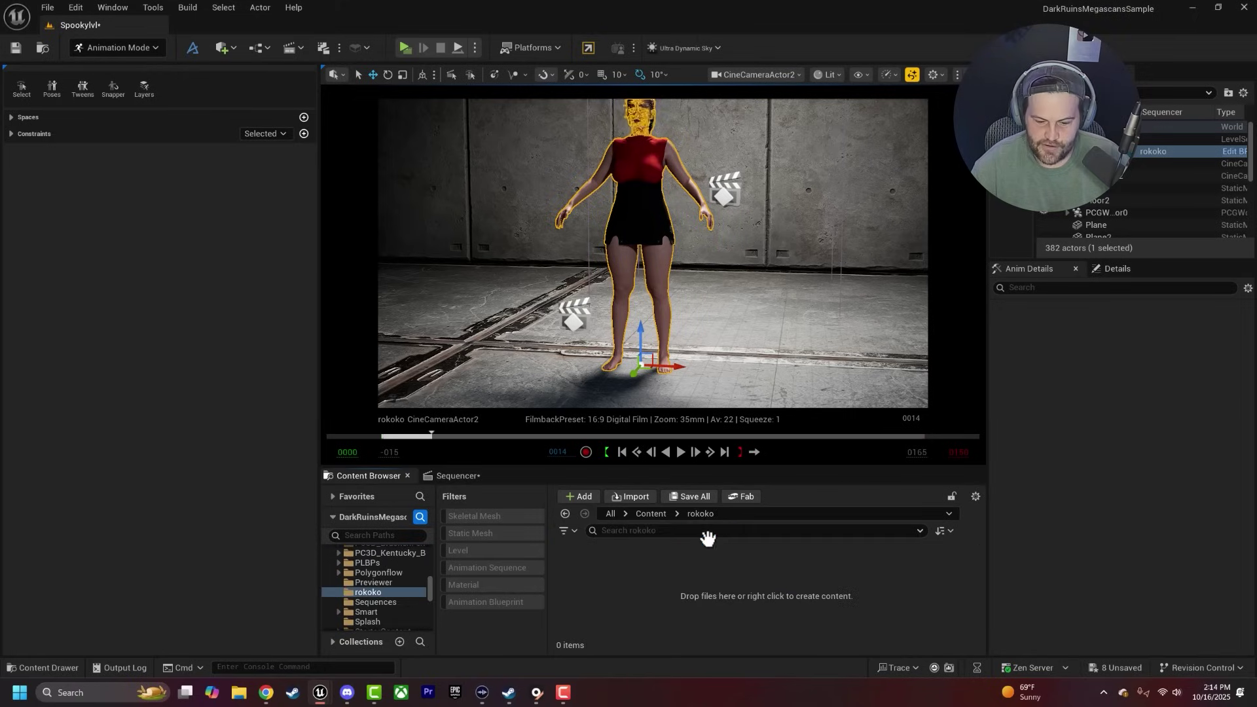
right_click(661, 564)
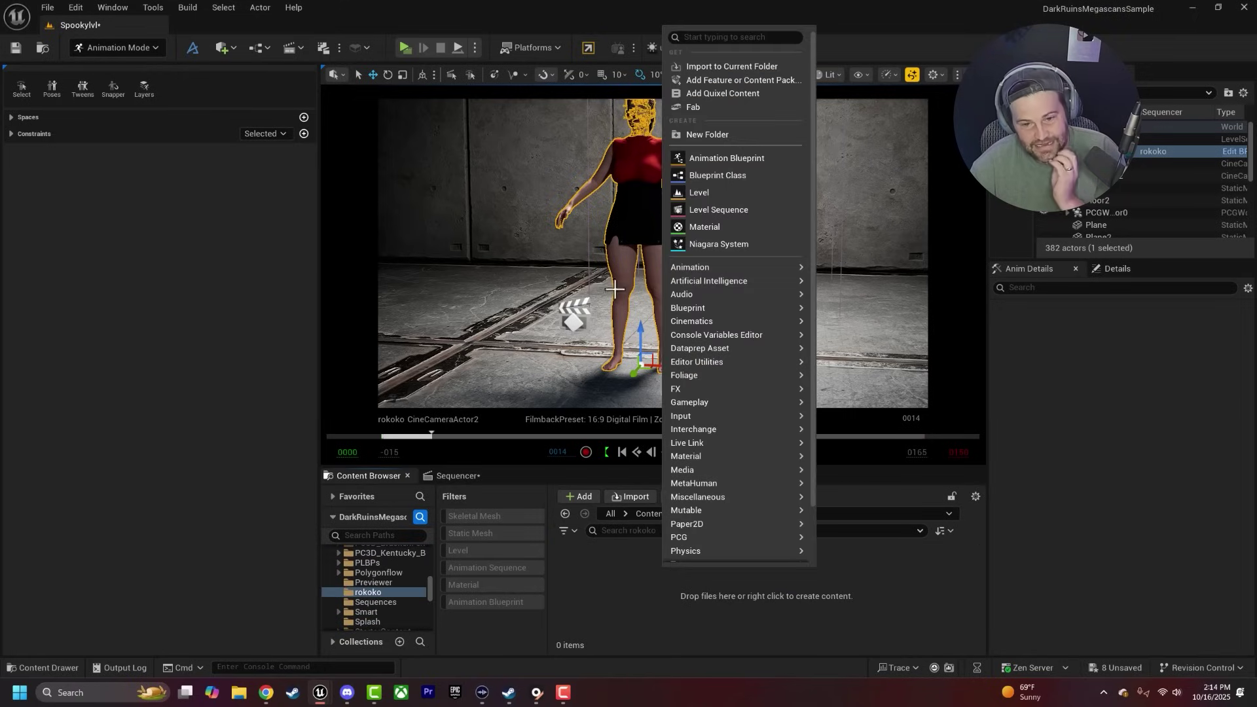
click(630, 541)
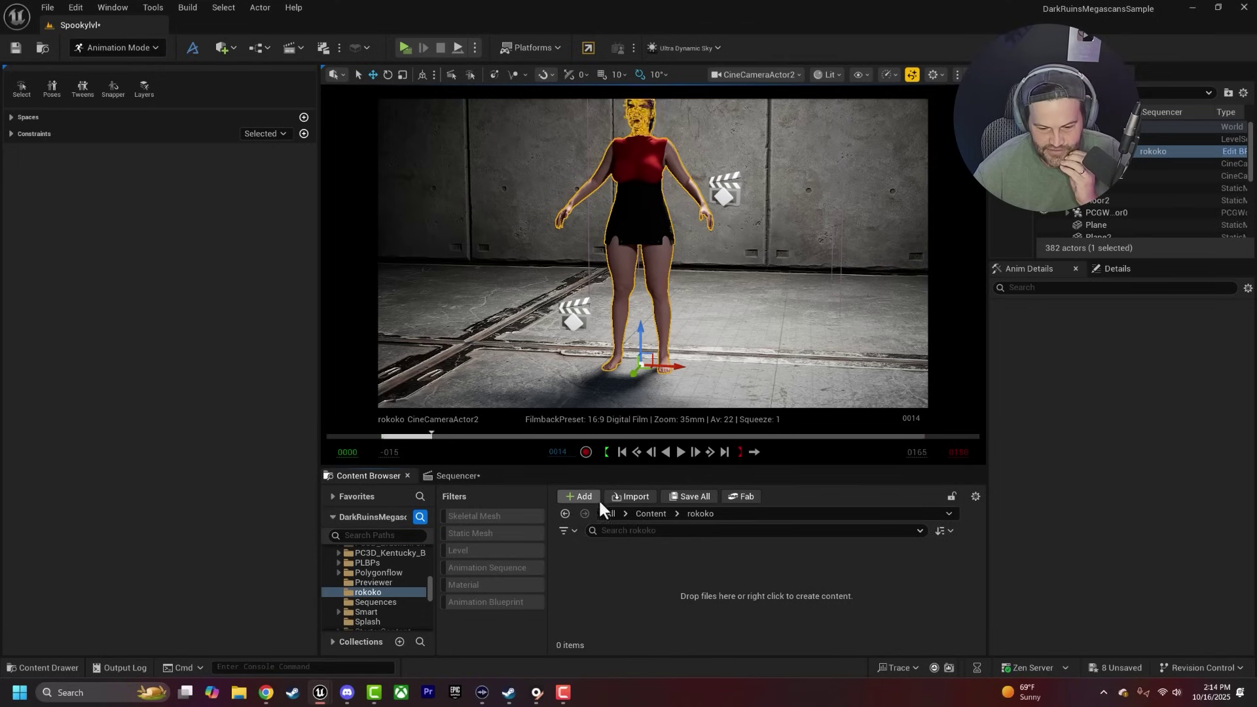
click(630, 497)
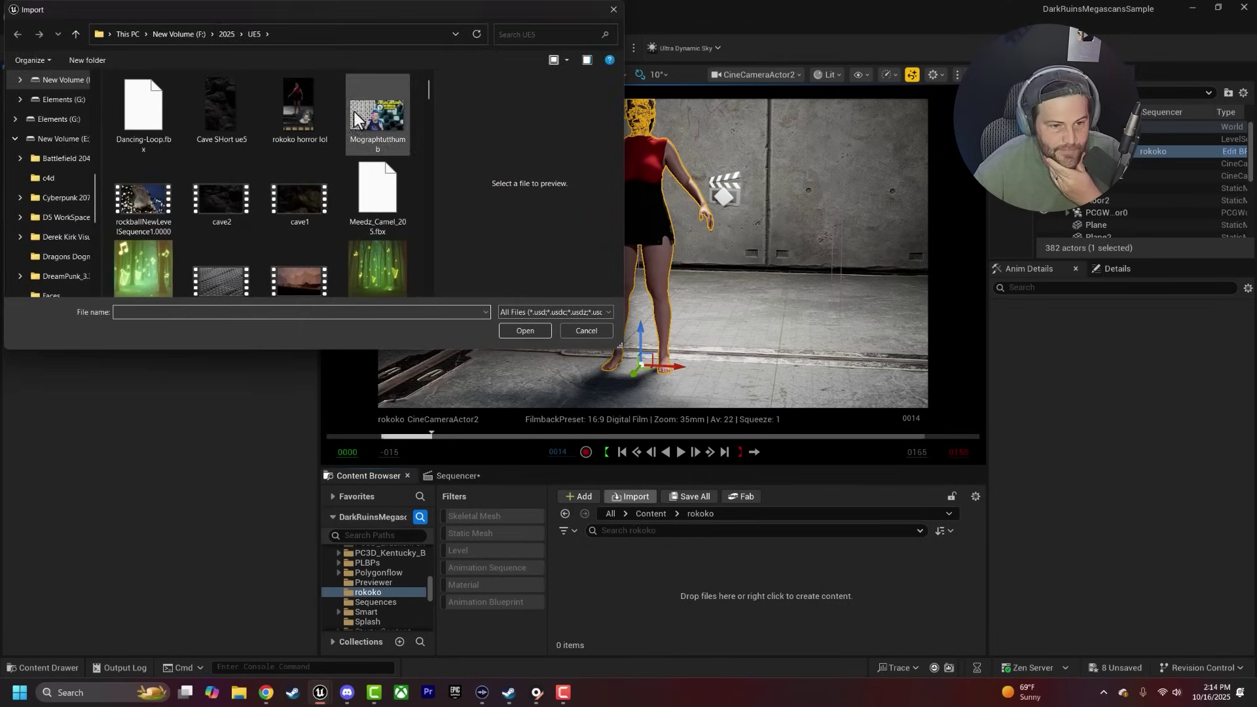
click(156, 107)
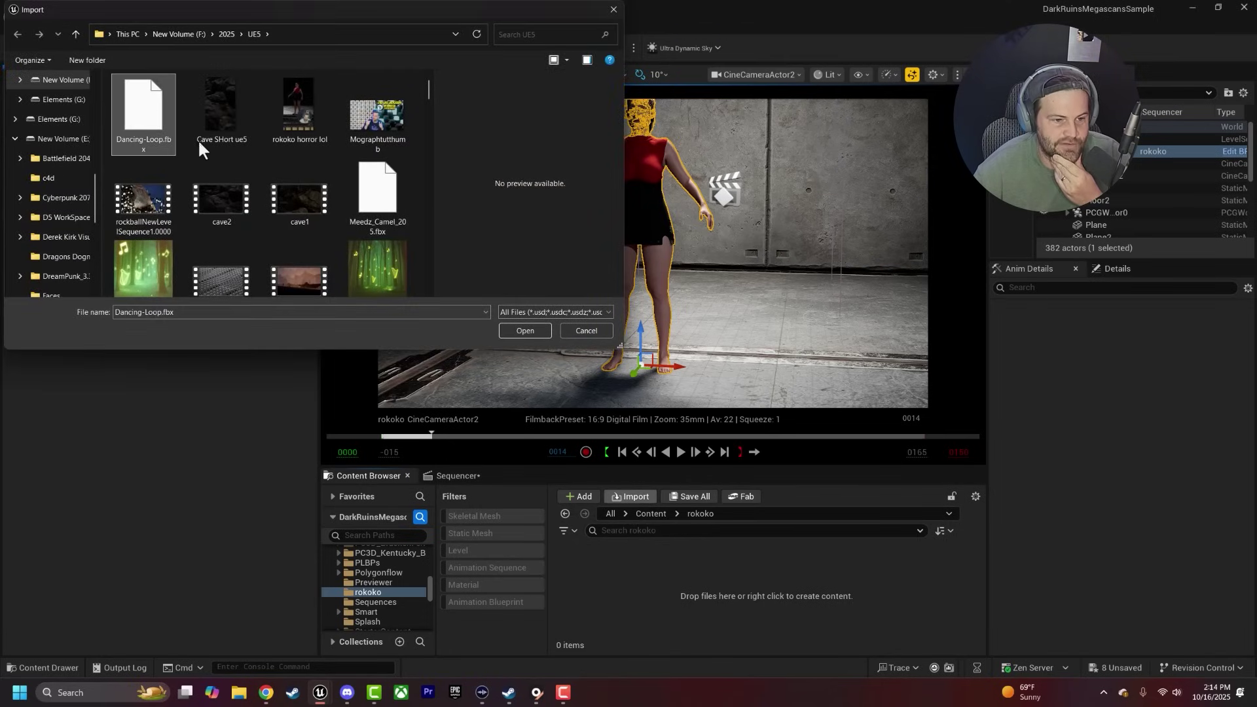
click(537, 330)
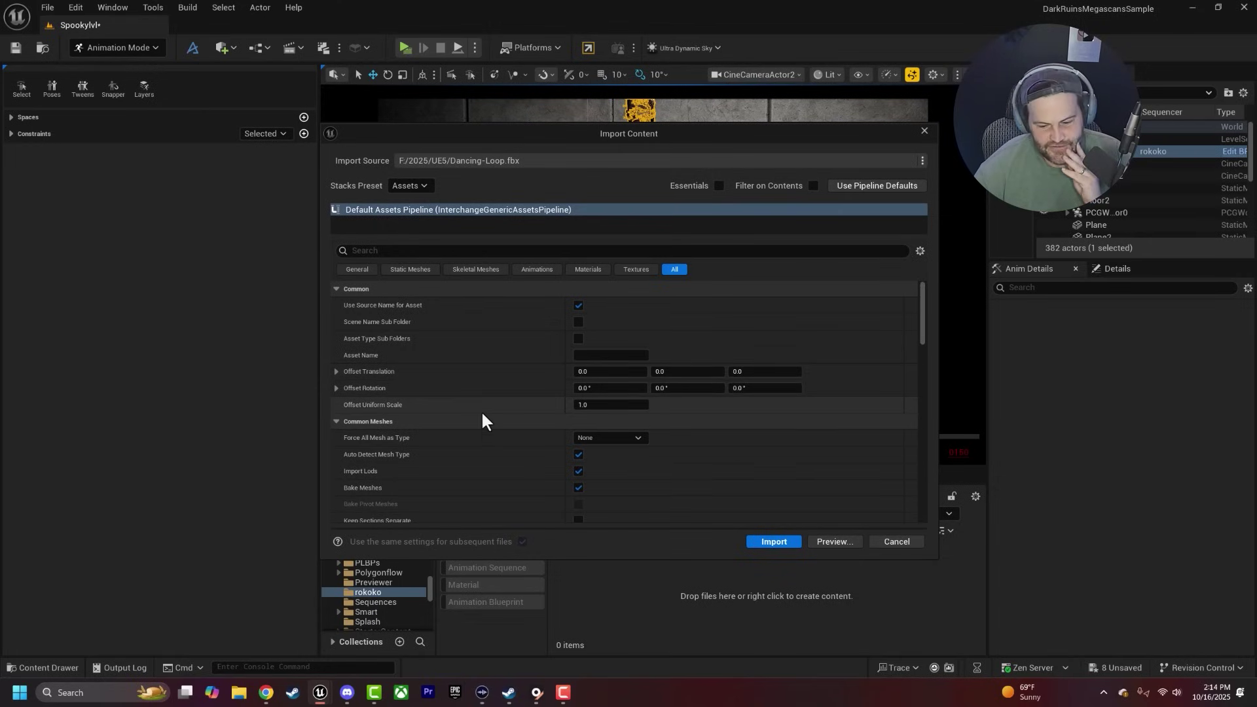
scroll(482, 414, down, 2)
scroll(488, 422, down, 1)
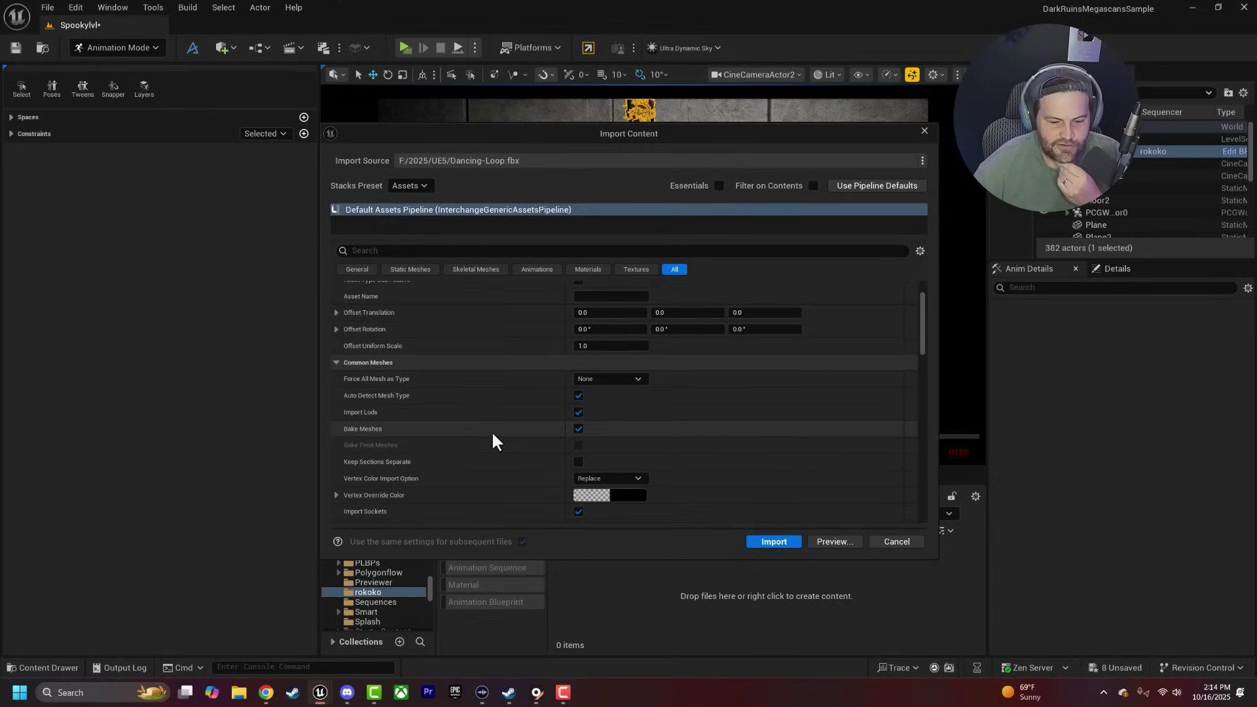
scroll(492, 434, down, 10)
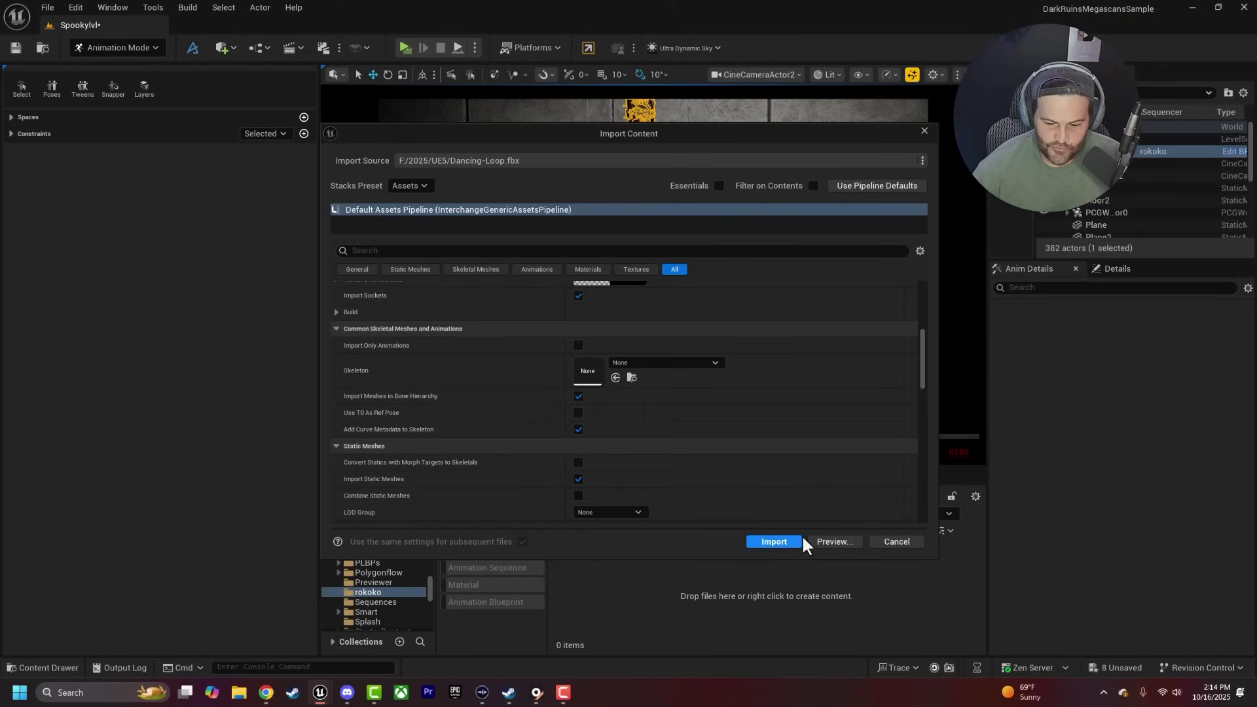
click(907, 541)
Step: Import Dancing-Loop.fbx from the UE5 folder into the rokoko folder as FBX animation, importing everything with the default options
right_click(639, 582)
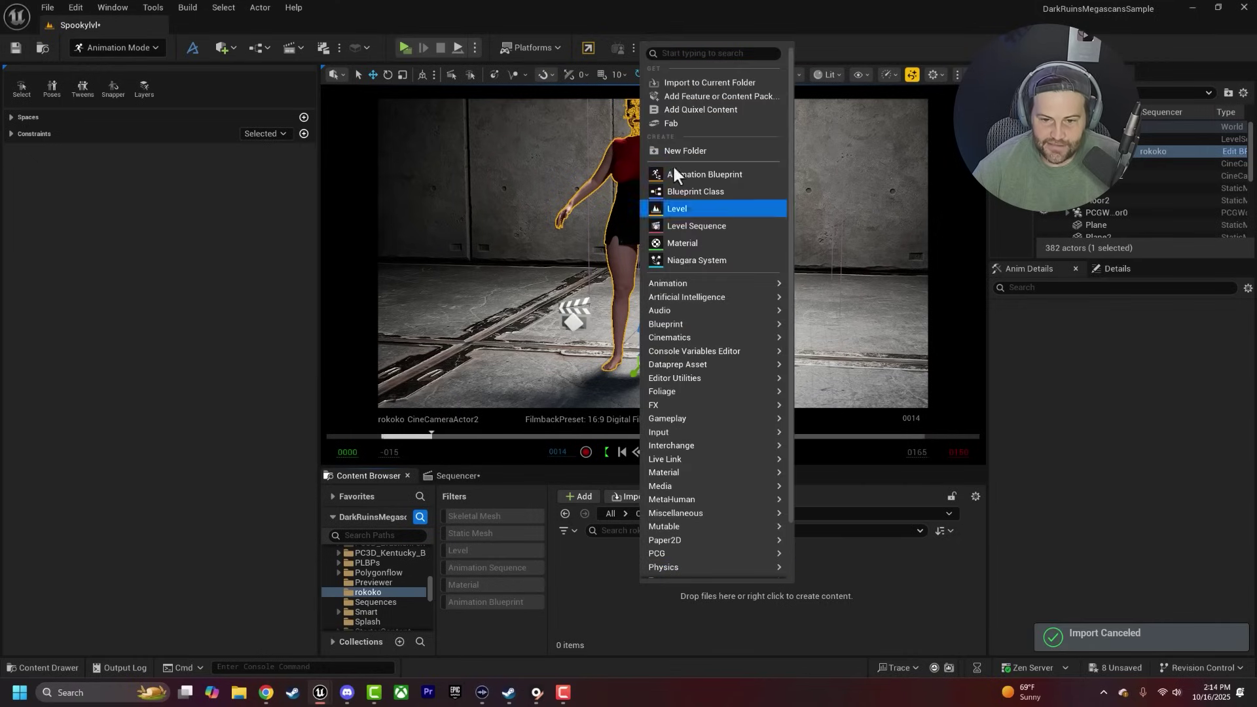
click(702, 82)
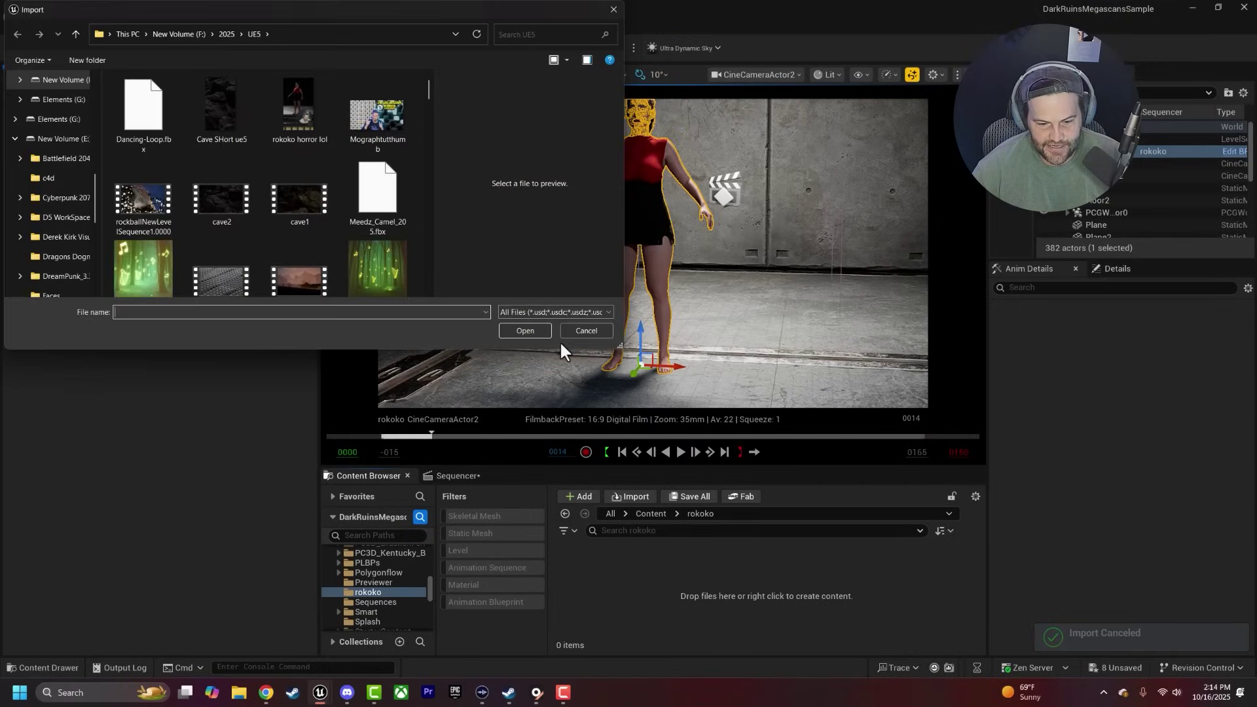
click(552, 313)
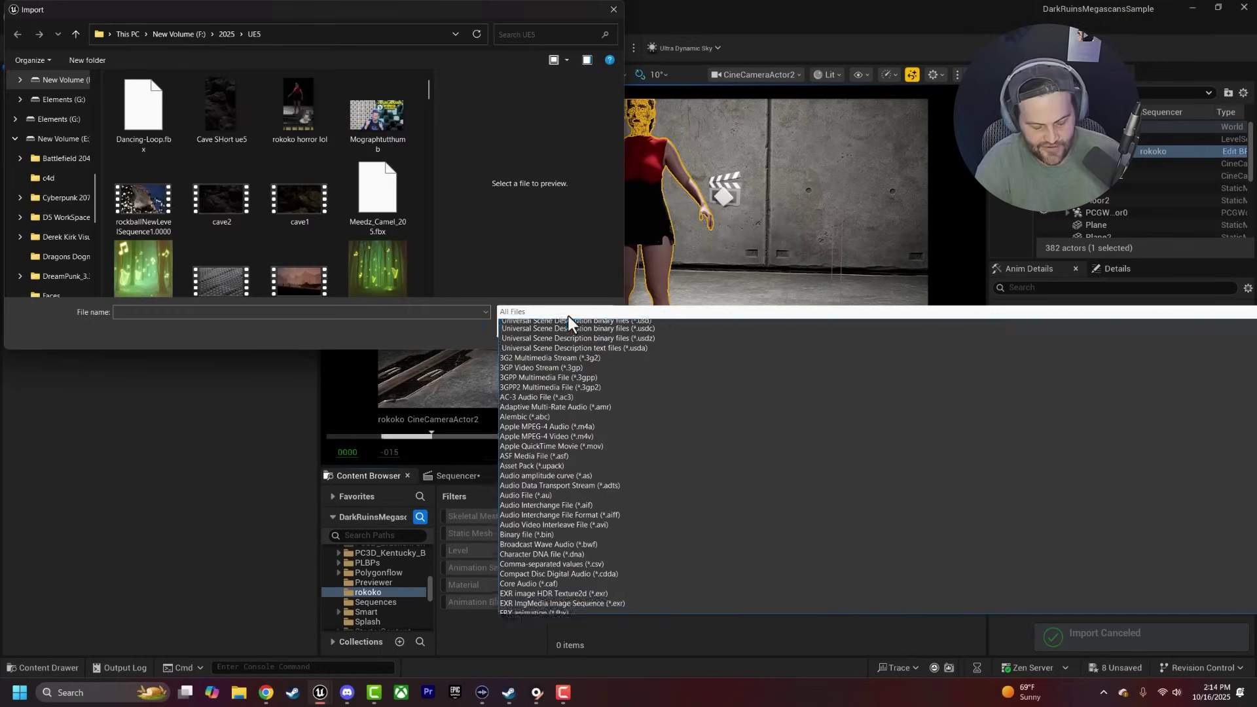
key(End)
scroll(553, 524, up, 10)
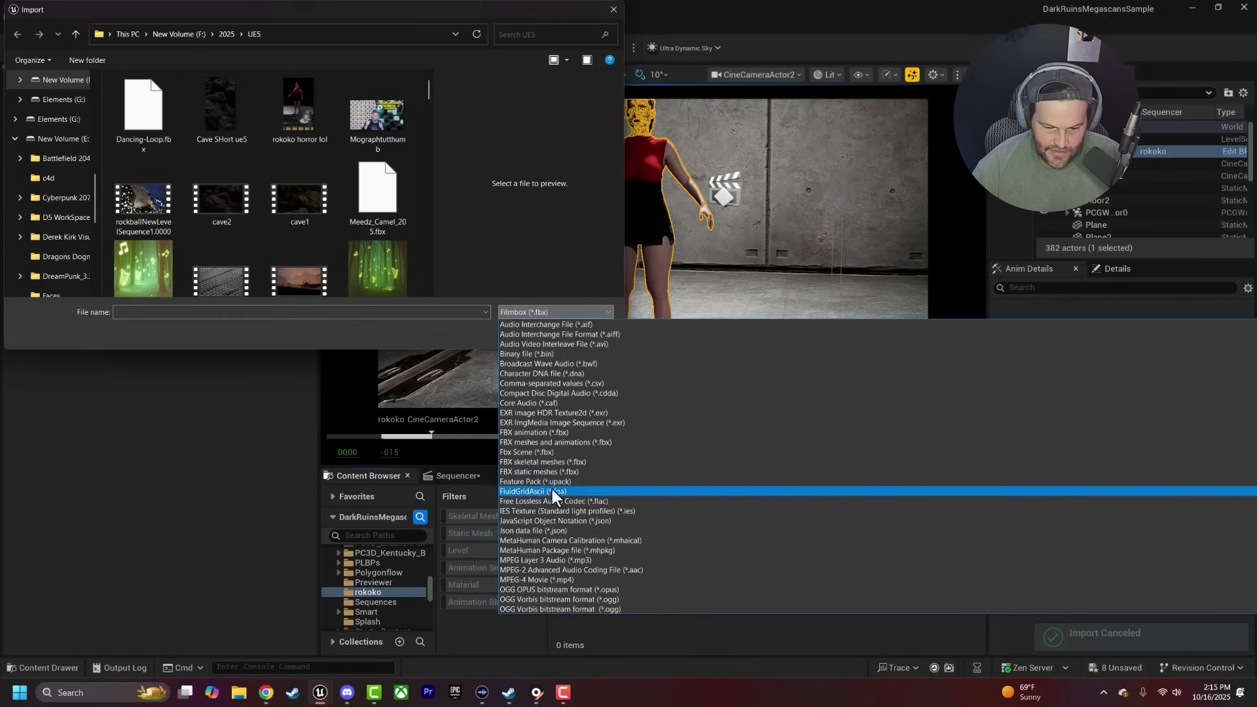
click(540, 433)
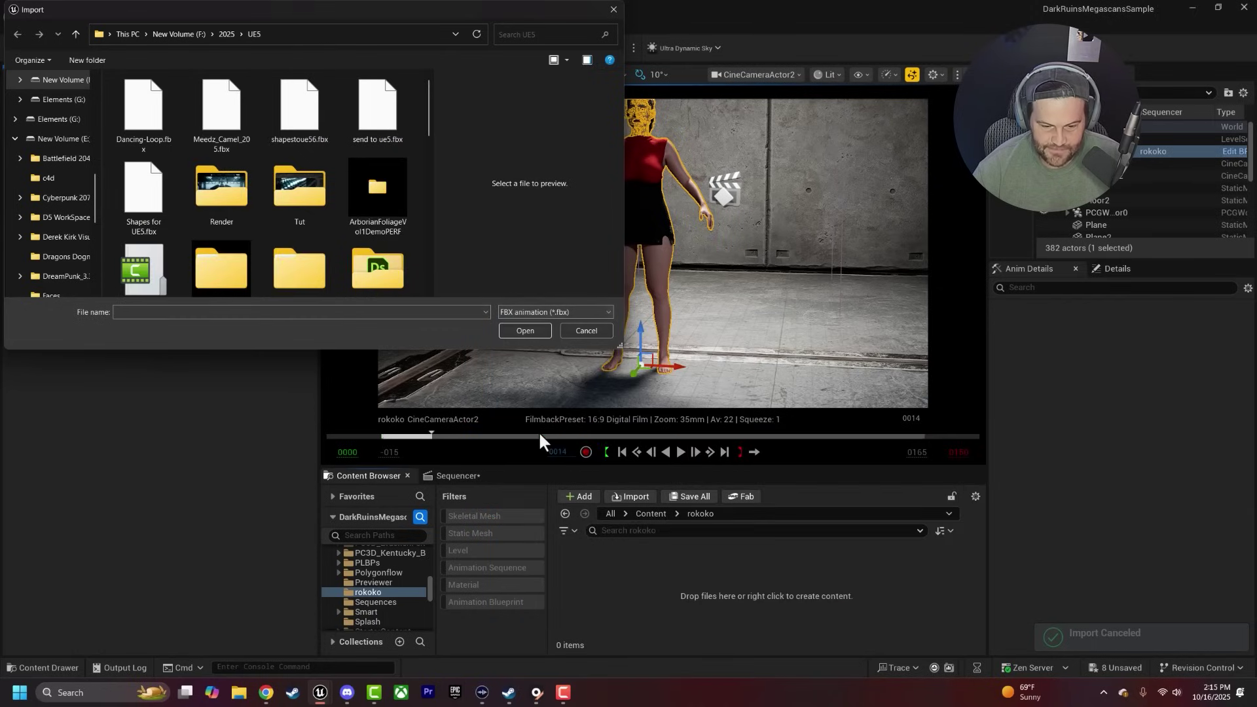
click(134, 102)
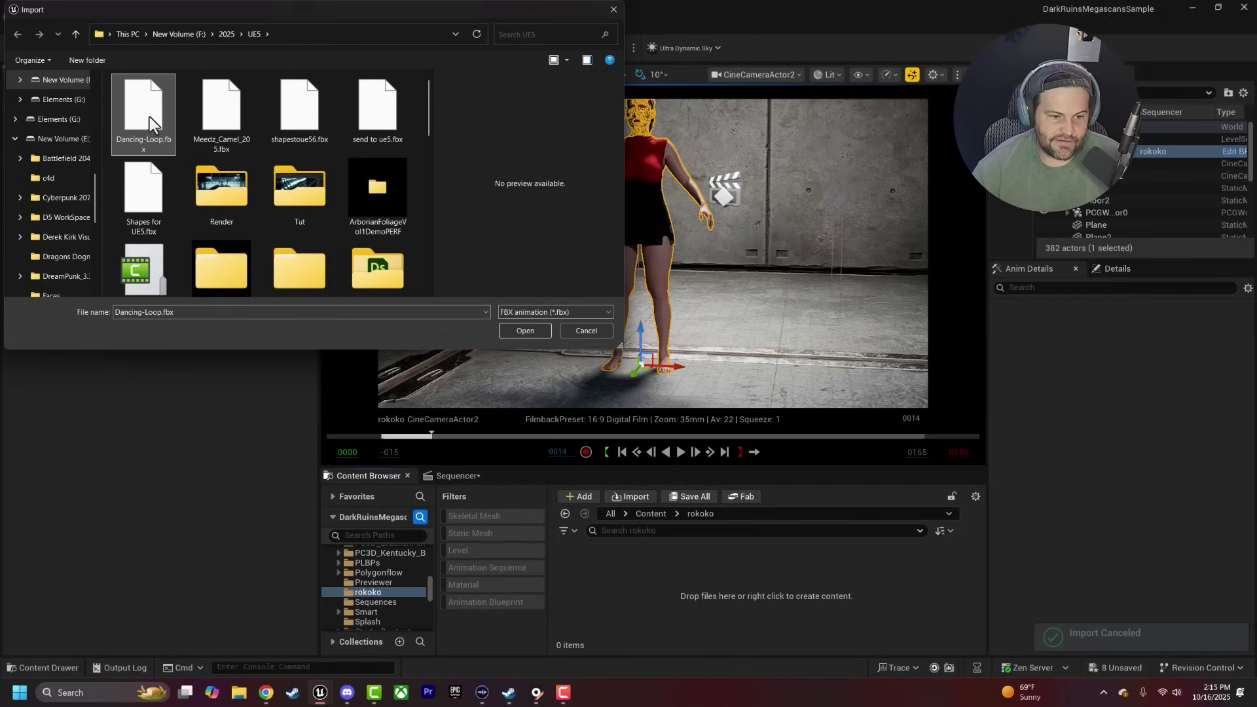
click(525, 330)
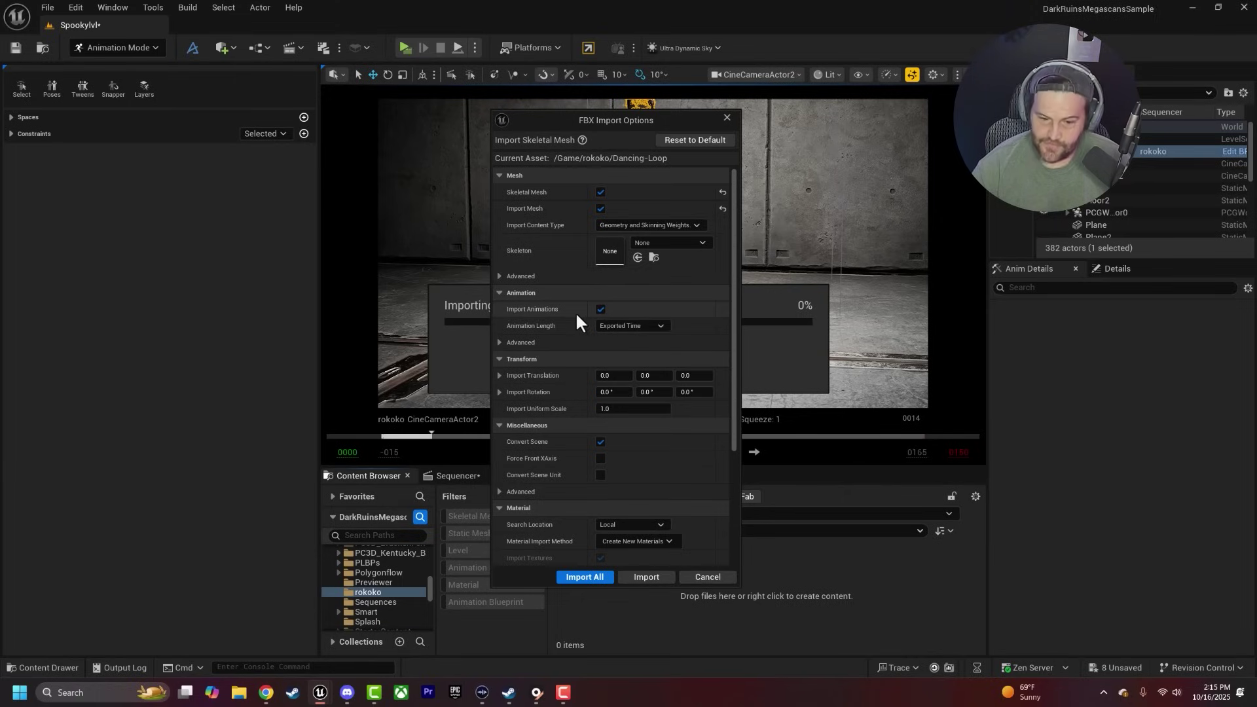
scroll(567, 462, down, 1)
scroll(564, 450, down, 5)
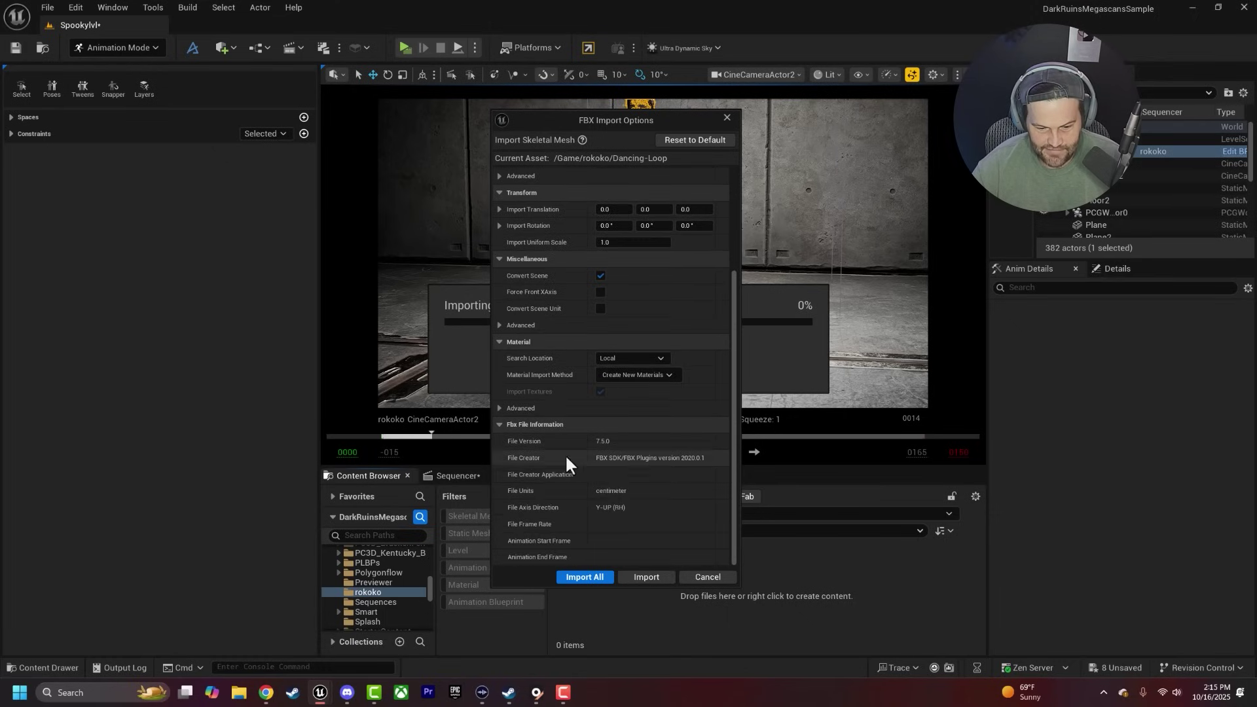
click(585, 577)
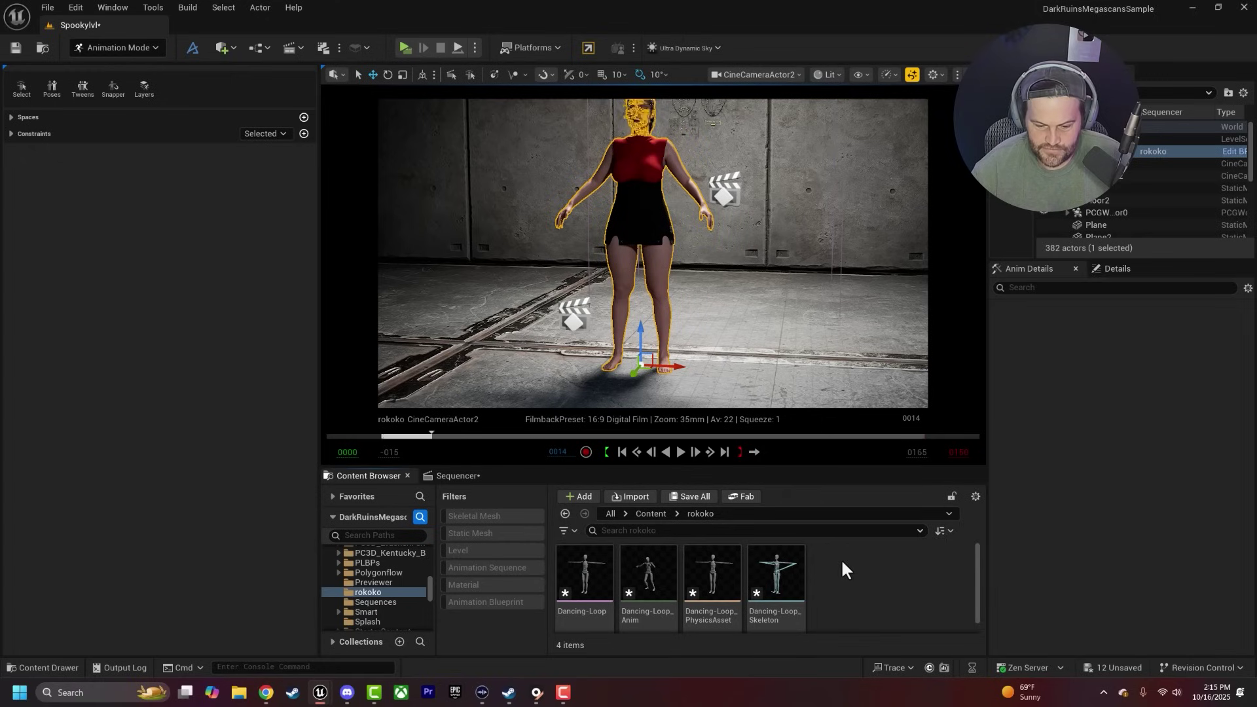
Step: Preview the imported Dancing-Loop_Anim sequence in the animation editor and return to the level
click(641, 570)
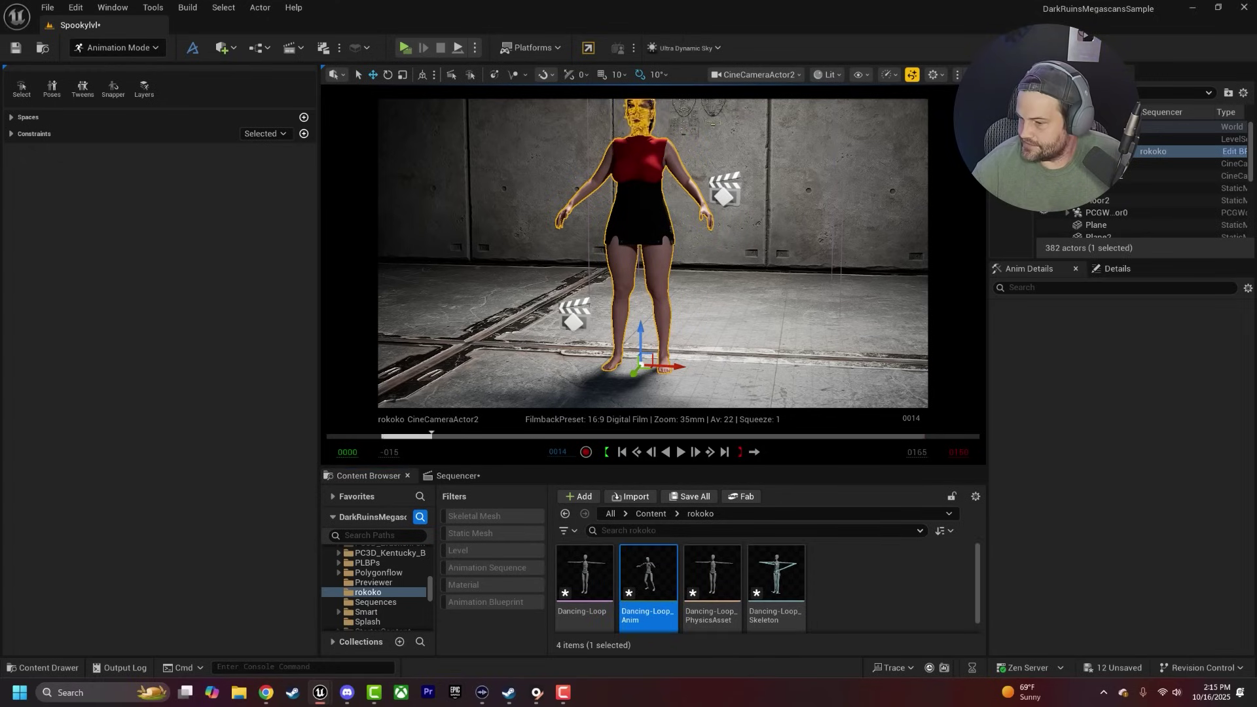
double_click(648, 576)
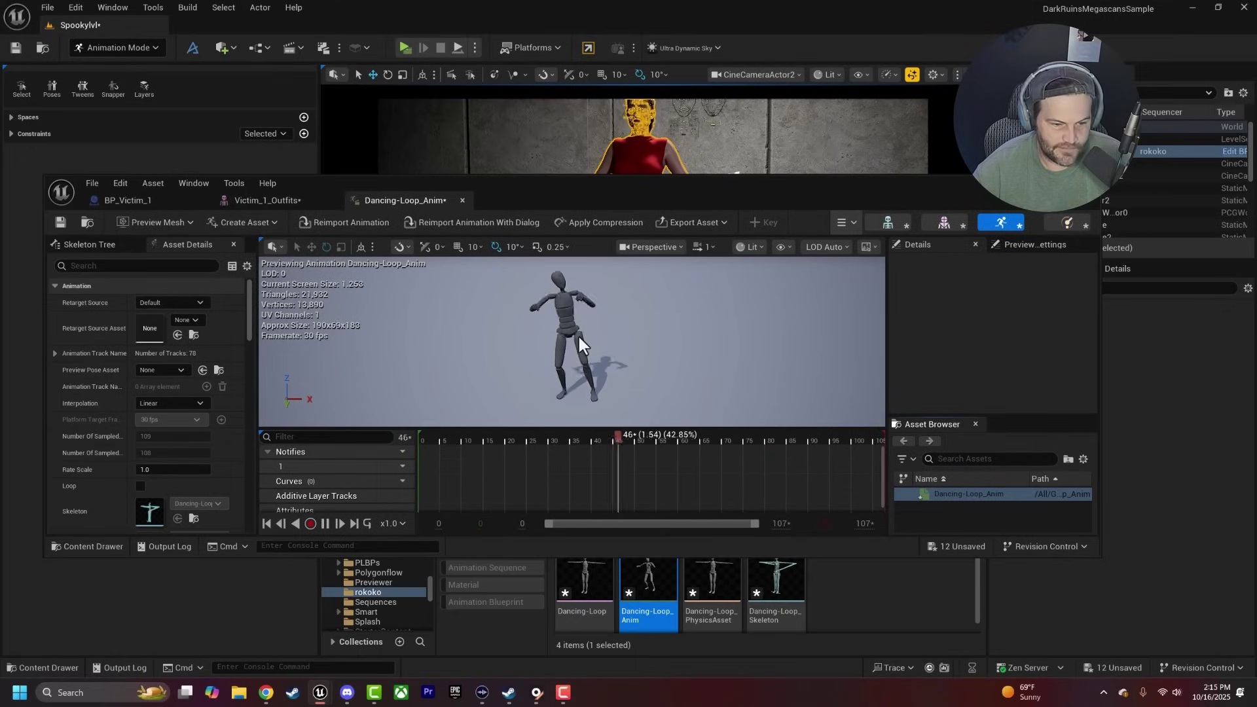
click(699, 560)
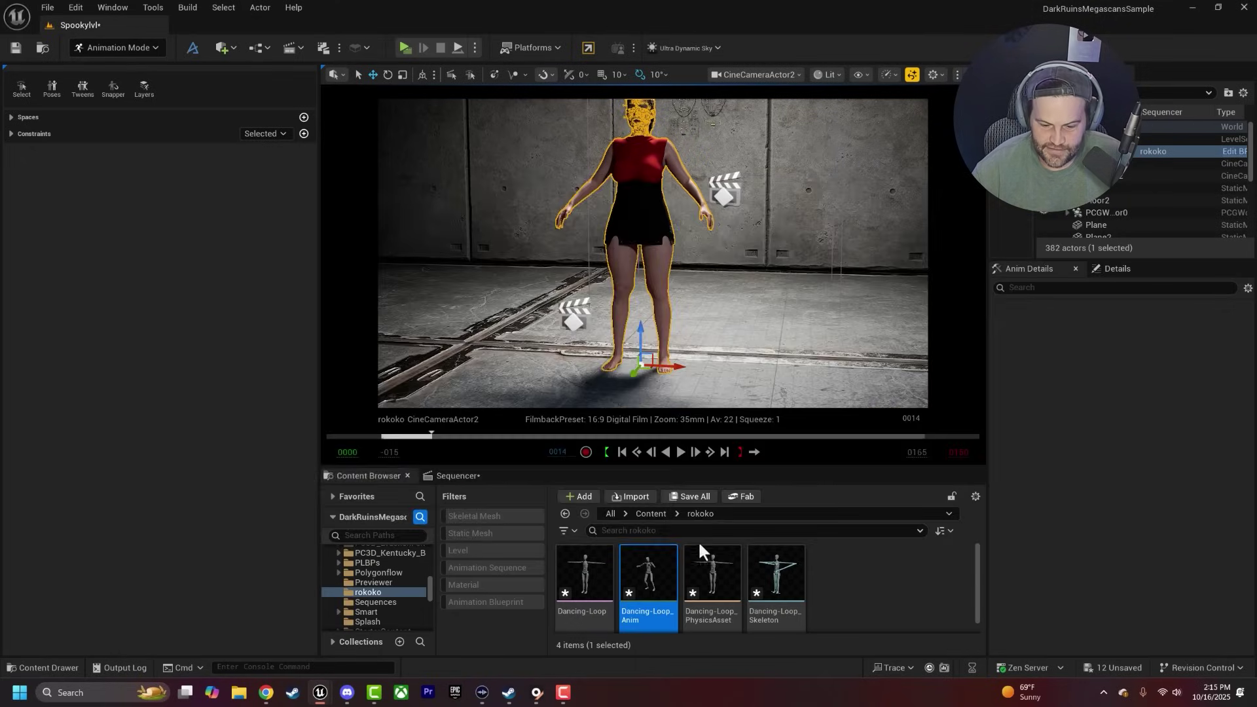
Step: Start retargeting Dancing-Loop_Anim with SKM_Victim_1_BodyMesh as the target skeletal mesh
right_click(645, 572)
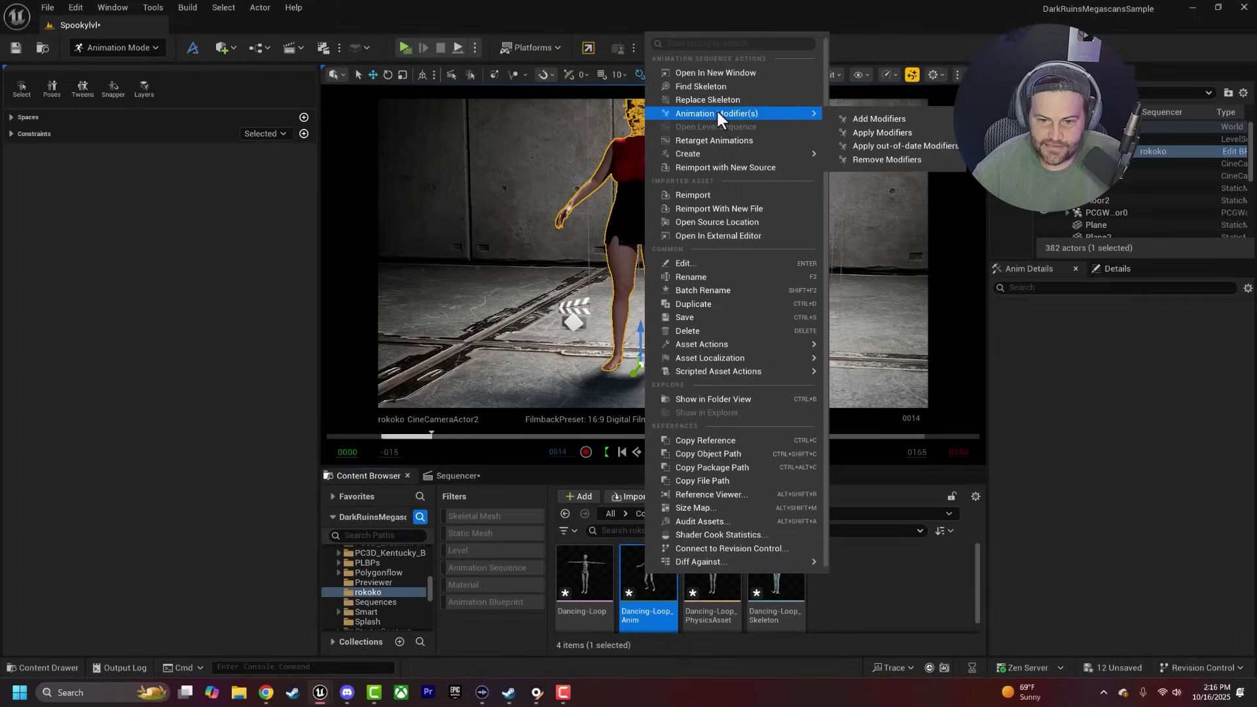
click(725, 140)
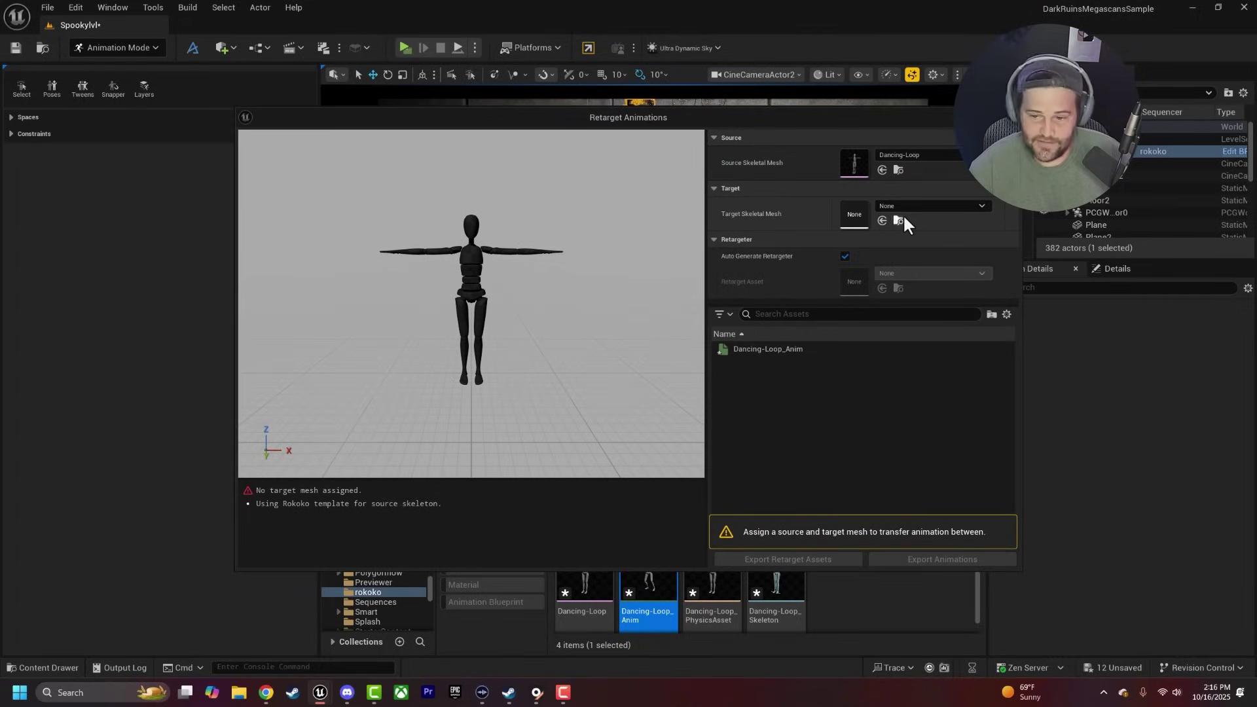
click(904, 207)
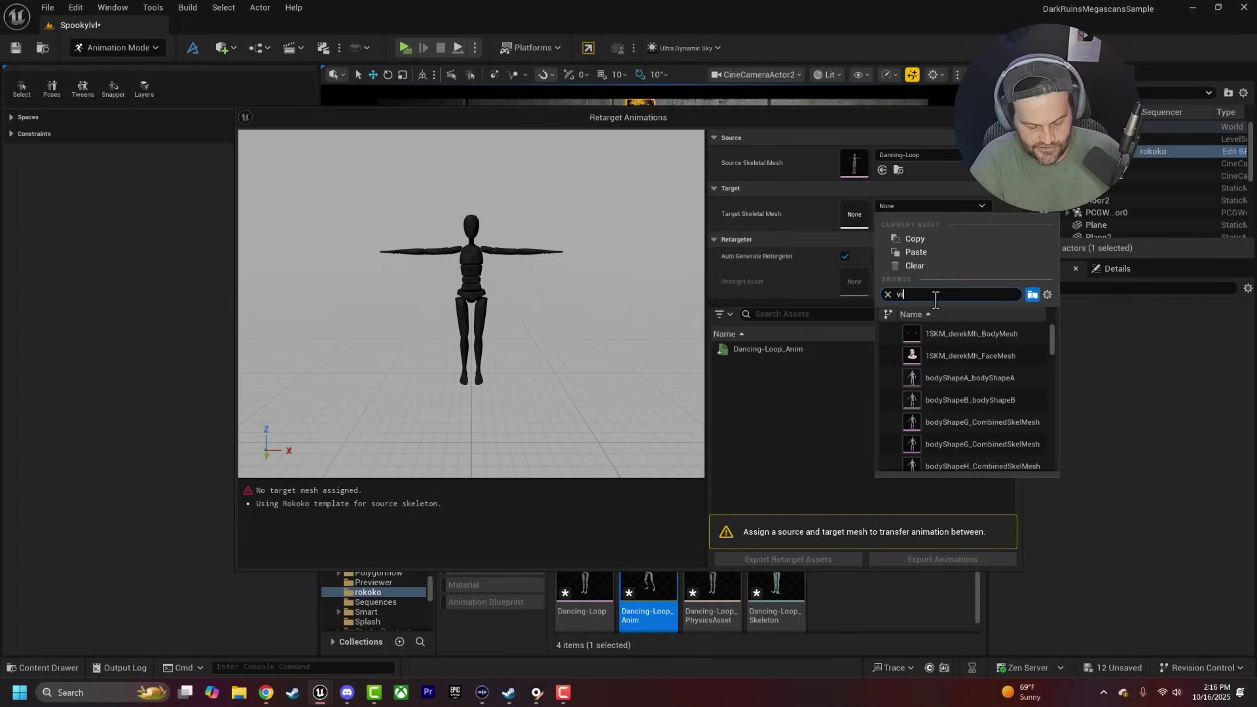
click(976, 334)
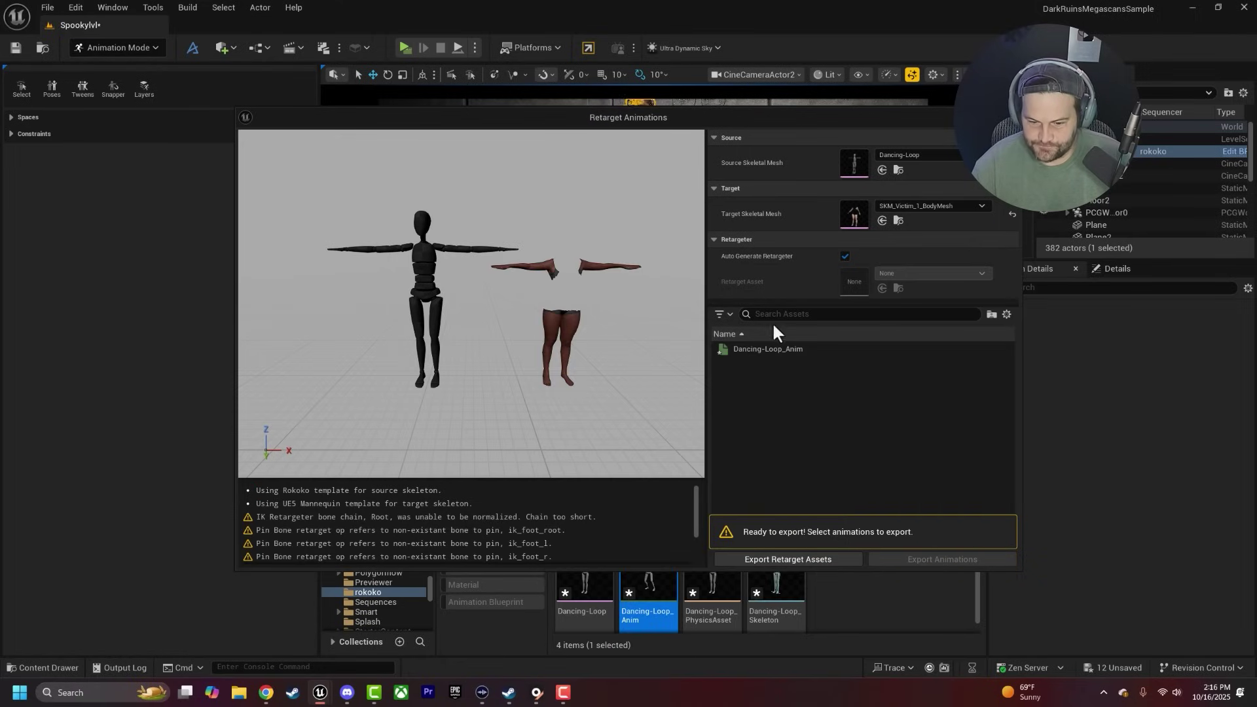
Step: Export the retargeted Dancing-Loop_Anim to the Content folder with the name prefix 0dance
click(740, 350)
click(956, 554)
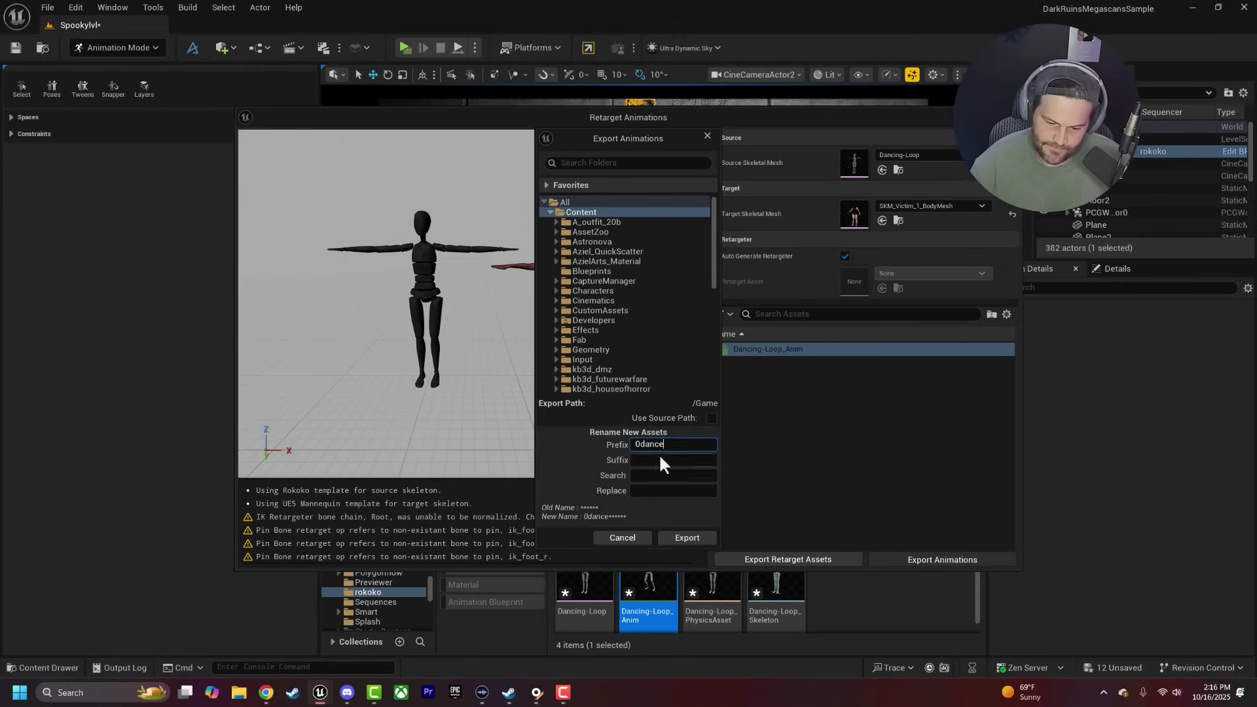
click(689, 538)
click(723, 398)
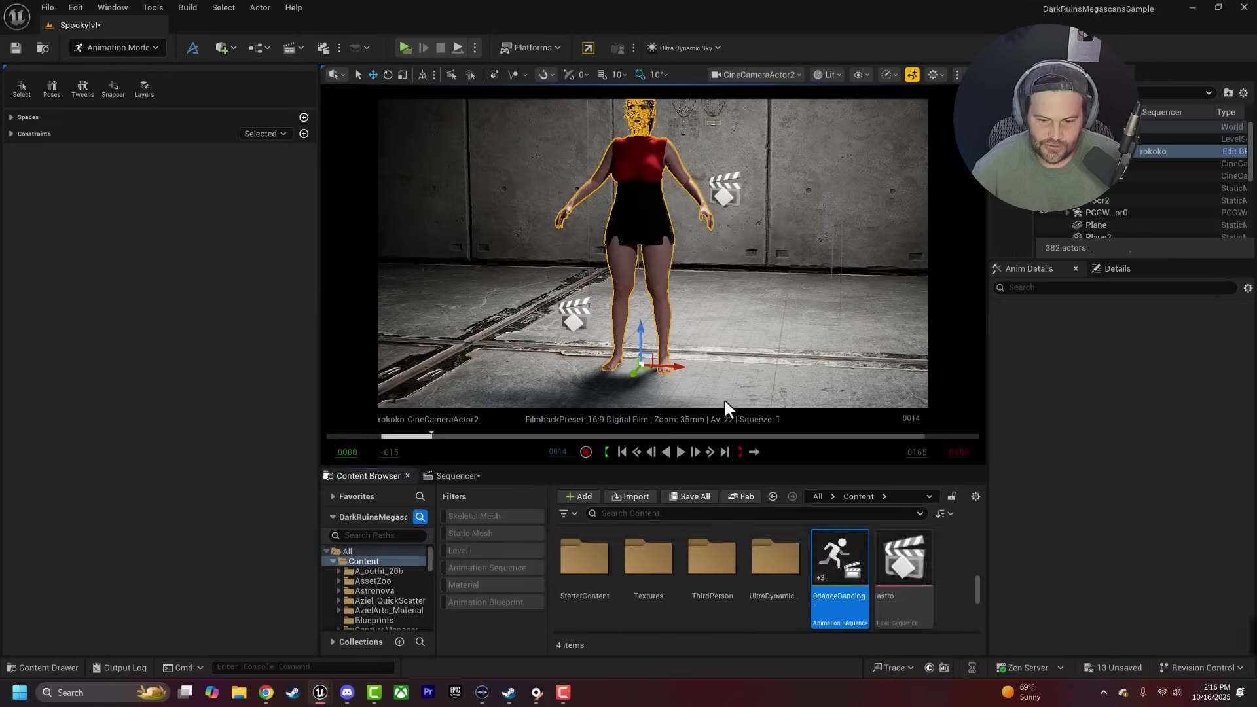
Step: Add the 0danceDancing-Loop_Anim animation to the Body of BP_Victim_1 in the rokoko sequence
click(458, 476)
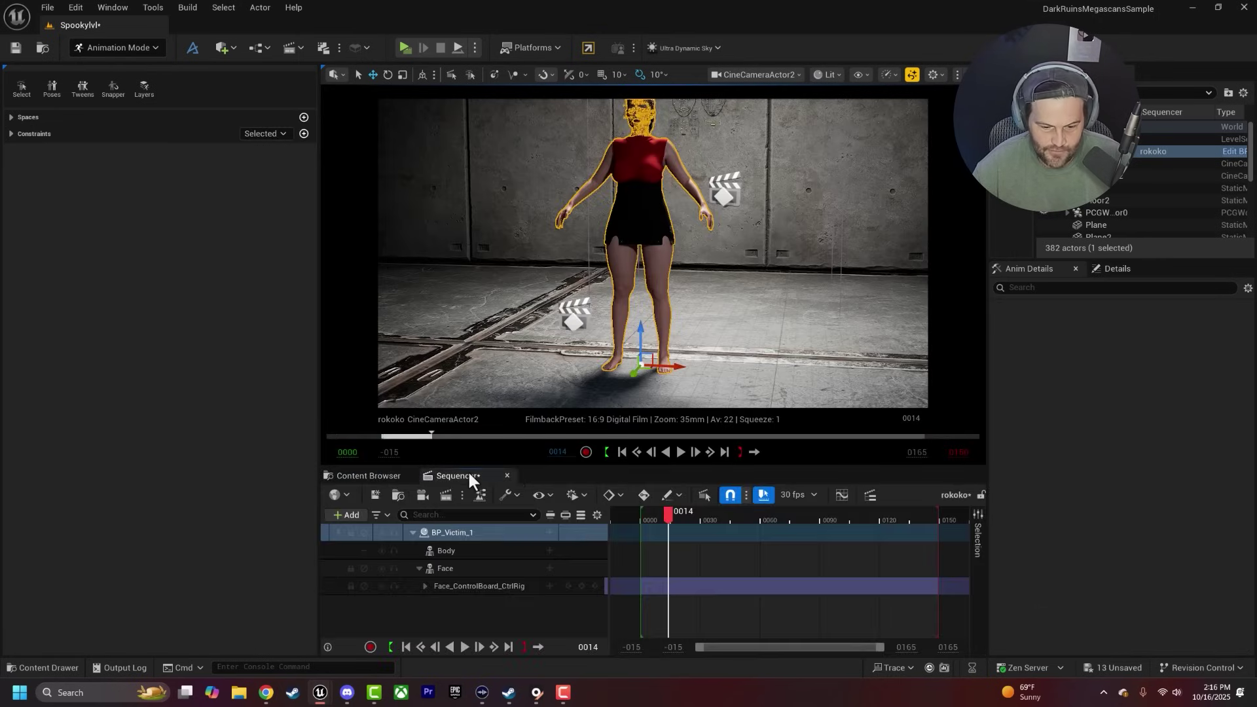
click(550, 550)
mouse_move(636, 47)
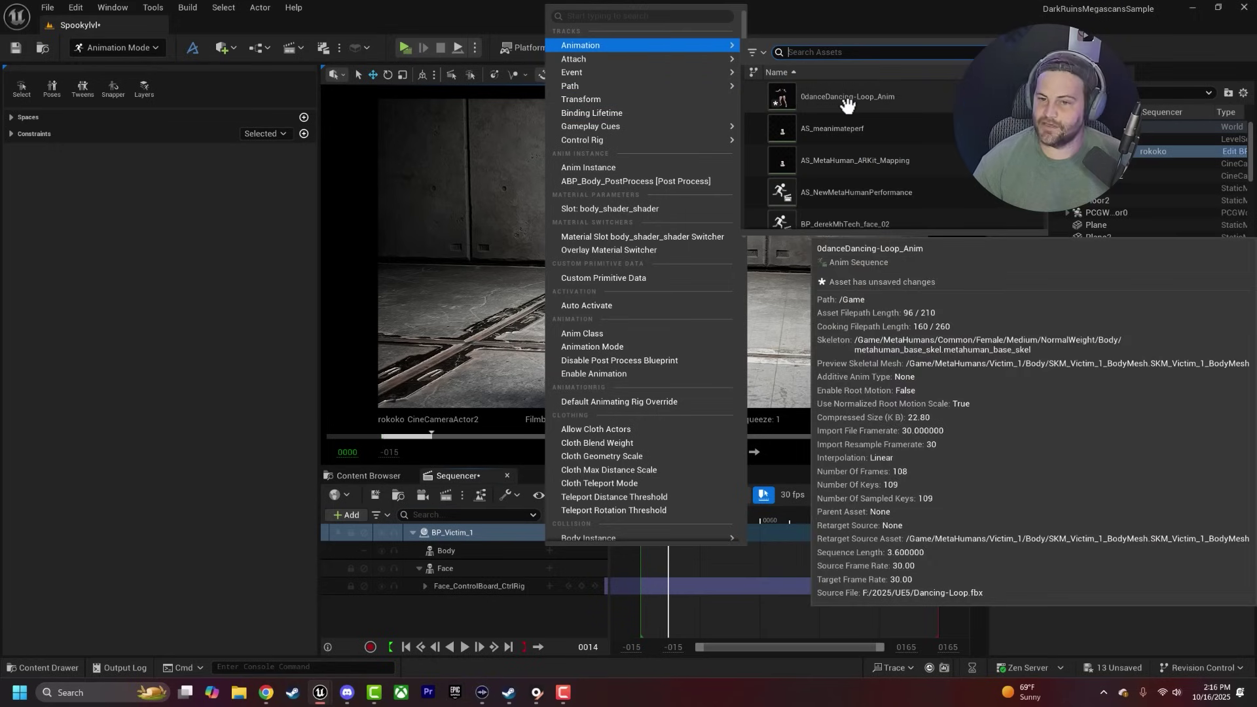
click(847, 102)
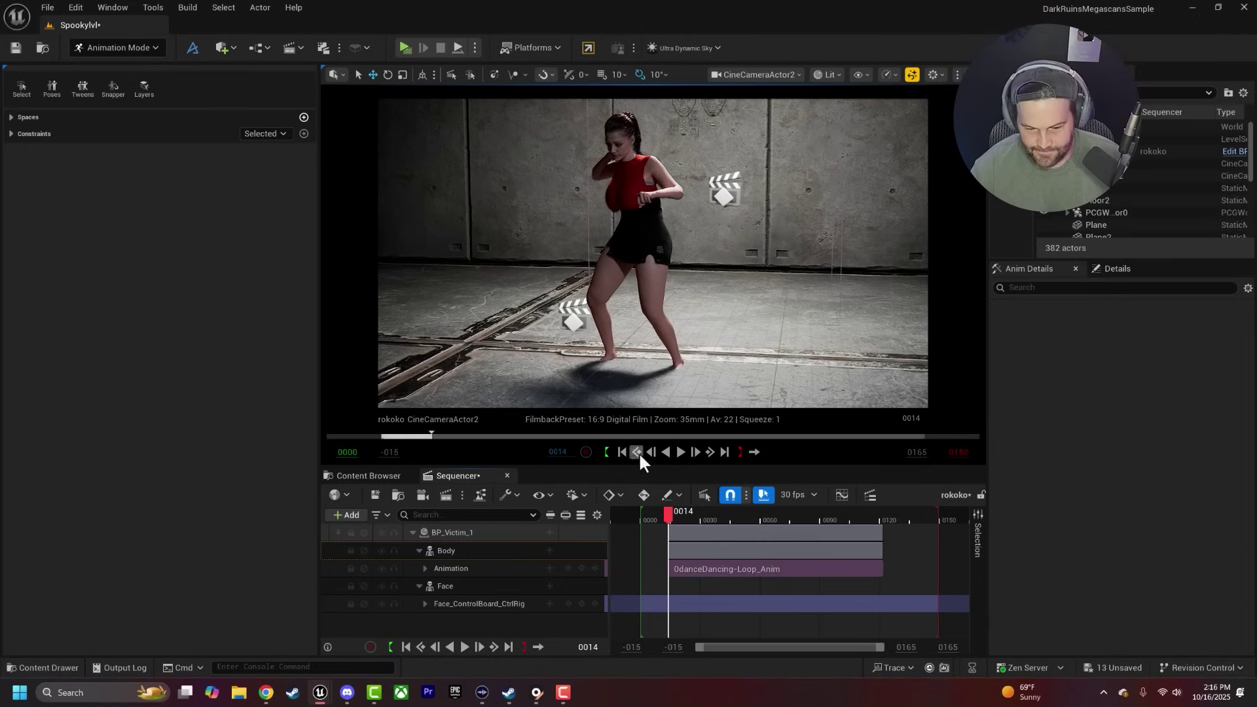
Step: Play back the rokoko sequence and shift the 0danceDancing-Loop_Anim section to start at frame 0000
click(677, 453)
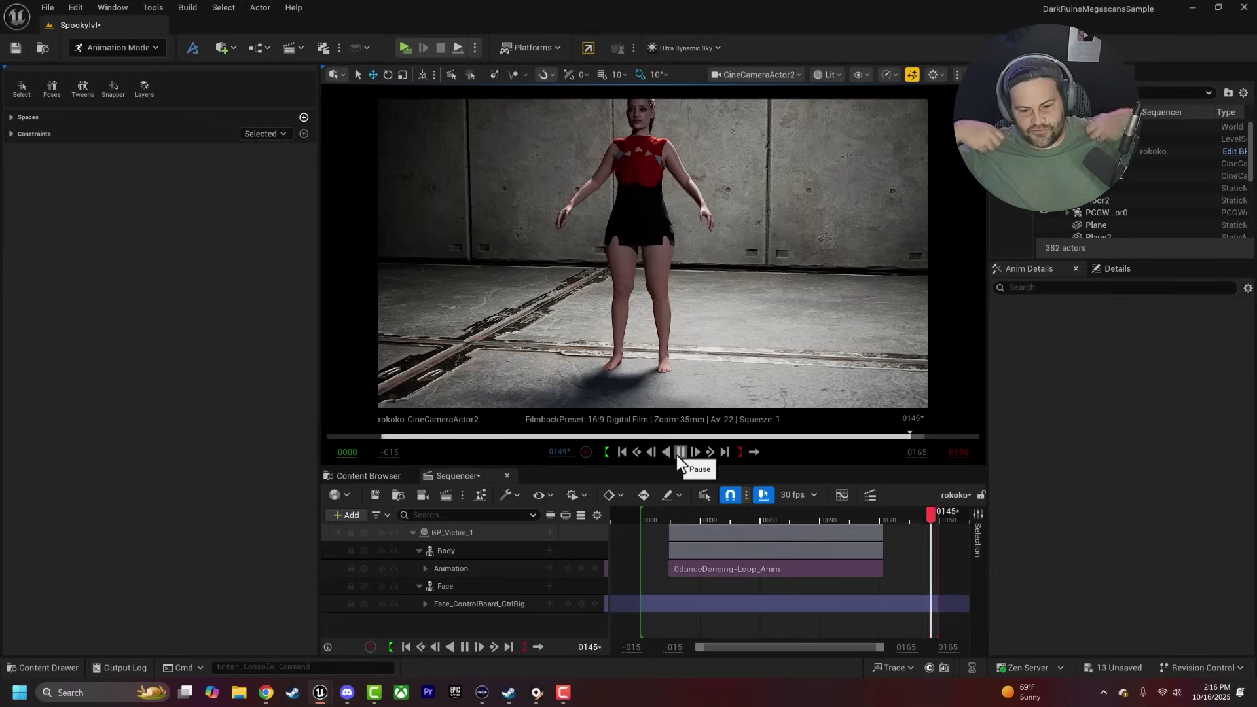
click(678, 455)
drag(673, 538, 643, 543)
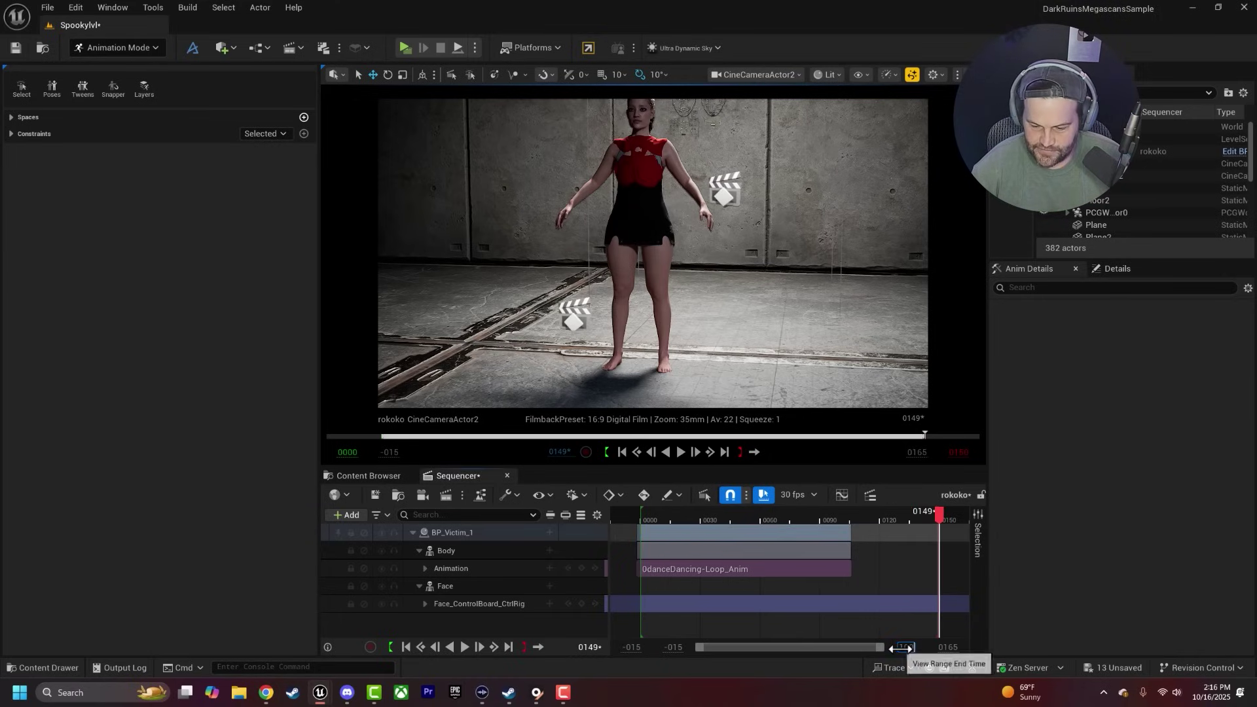
Step: Set the sequence's view range end to 1000 and extend the 0danceDancing-Loop_Anim section to loop across it, scrubbing the result
text(1000)
key(Return)
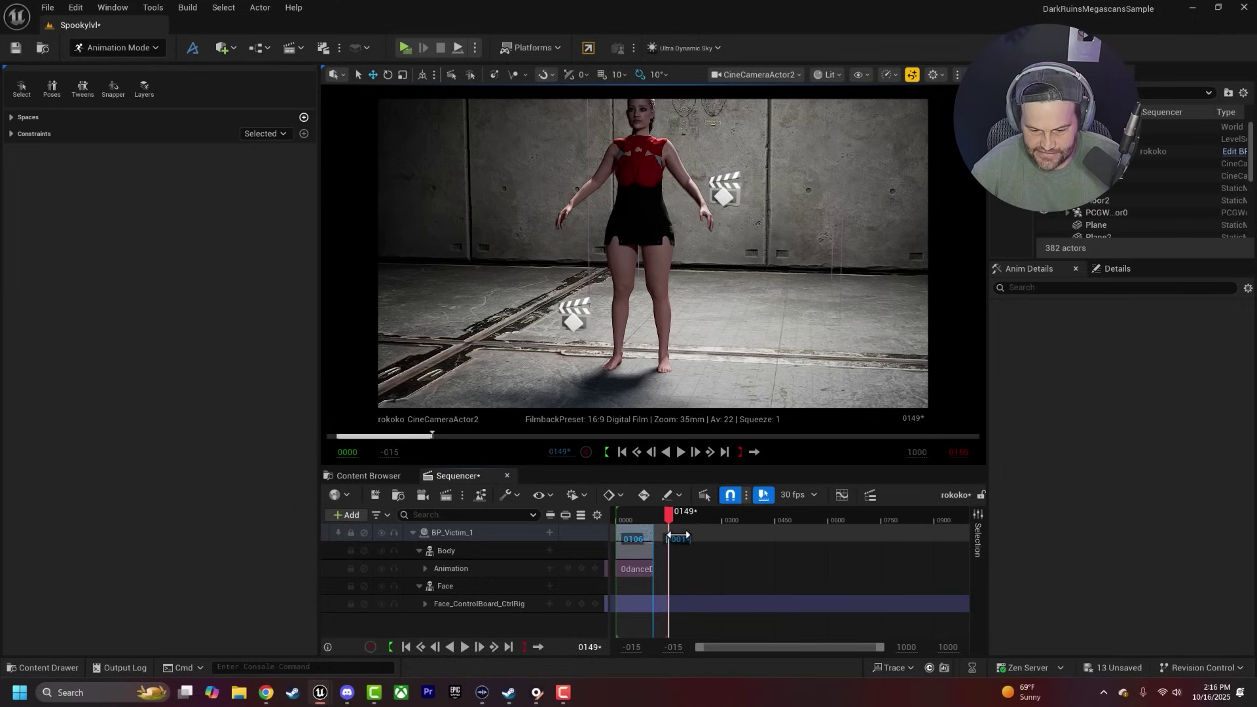
drag(683, 535, 974, 533)
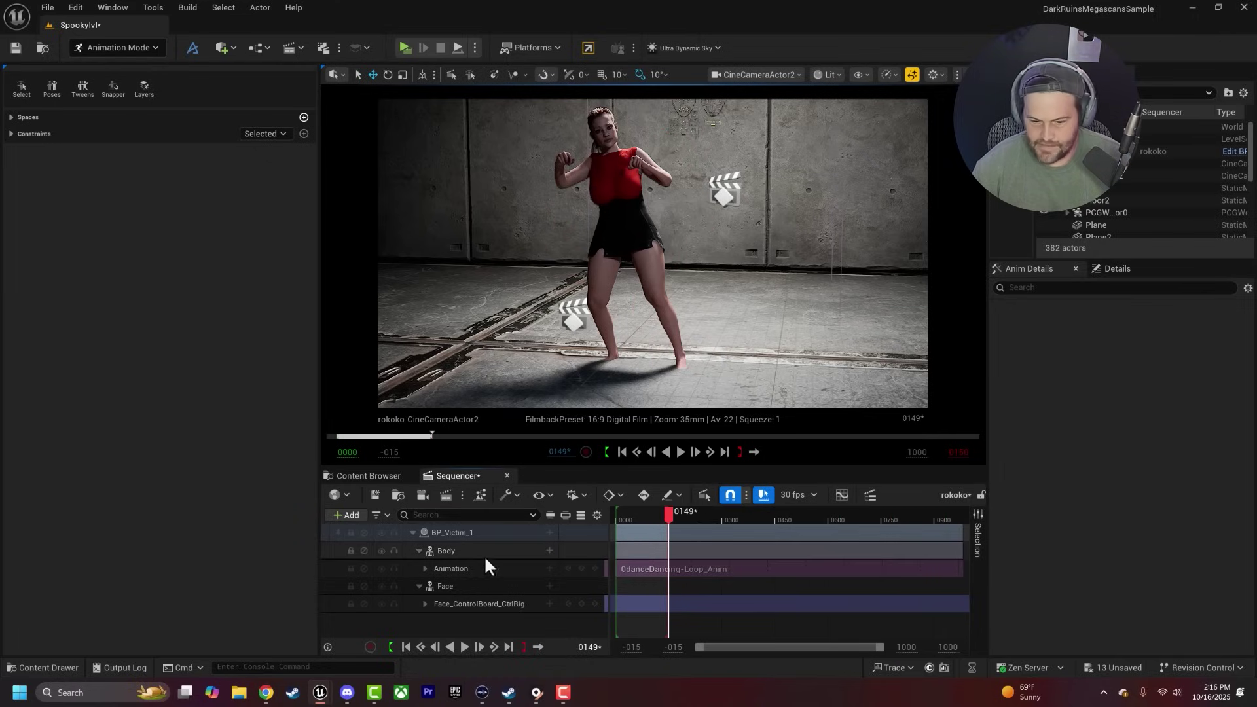
mouse_move(669, 515)
mouse_down()
mouse_move(642, 517)
mouse_move(953, 513)
mouse_up()
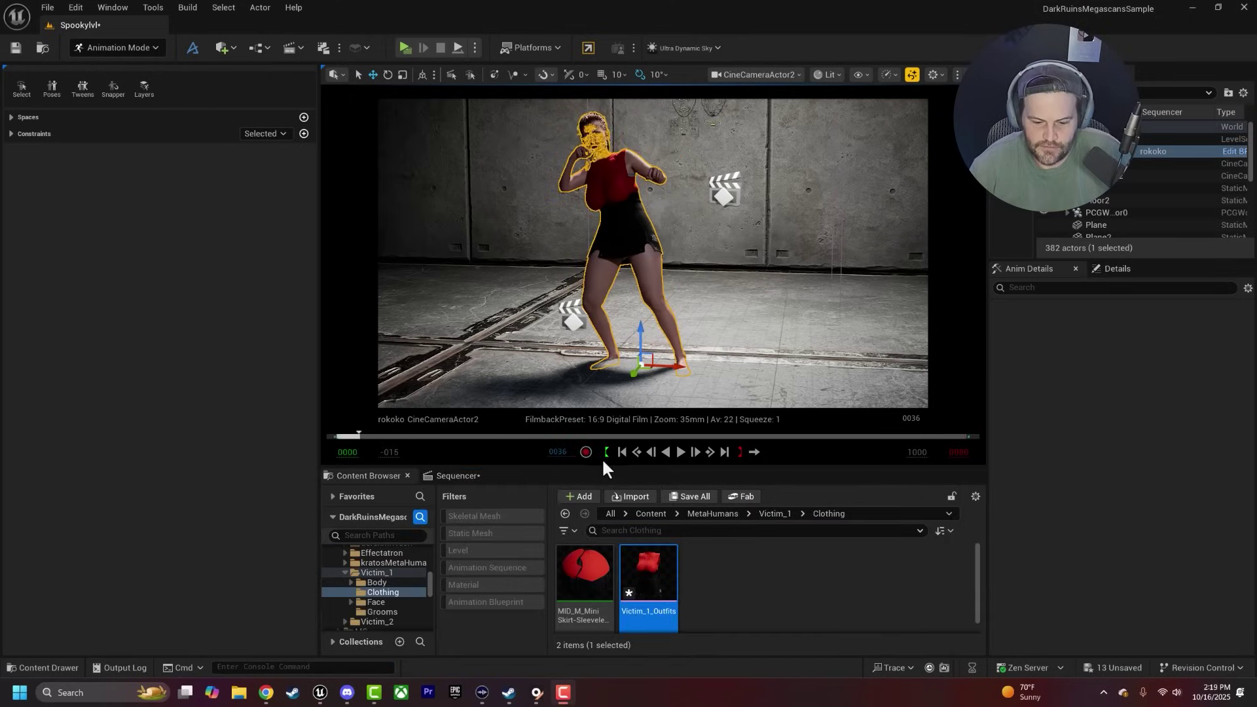
Step: Play back the rokoko sequence to review the looping dance on the Victim_1 MetaHuman
click(681, 451)
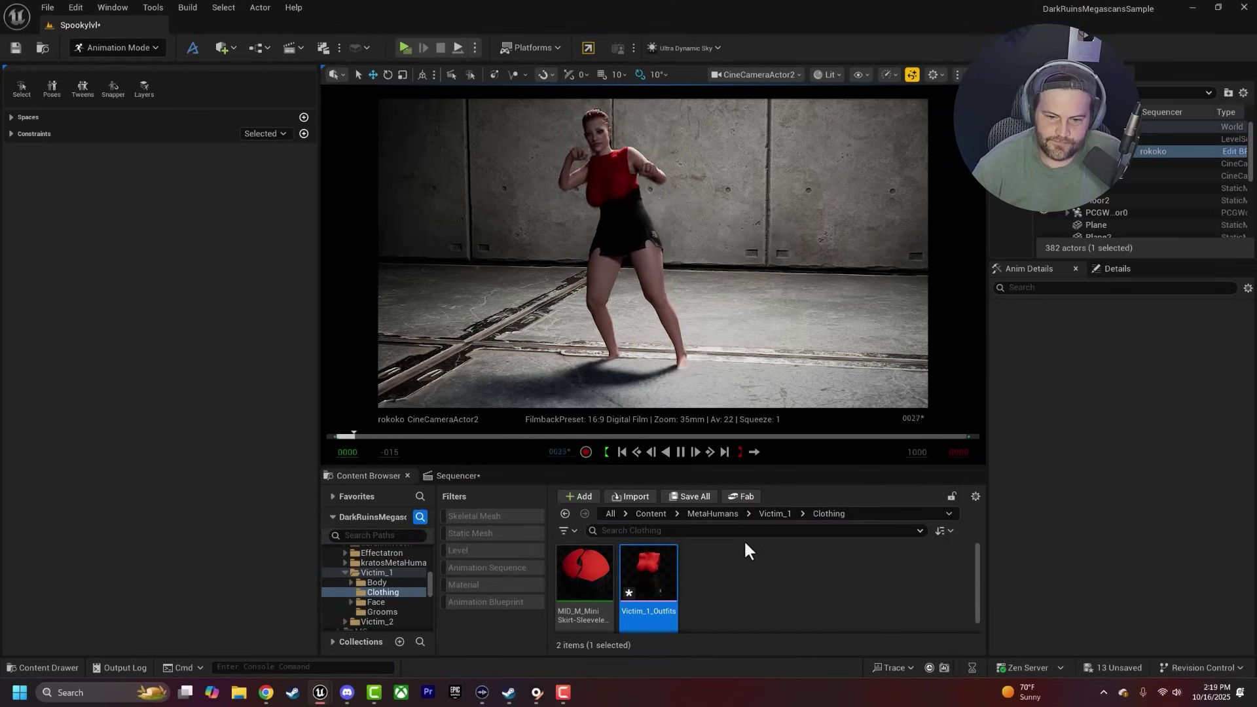
click(466, 475)
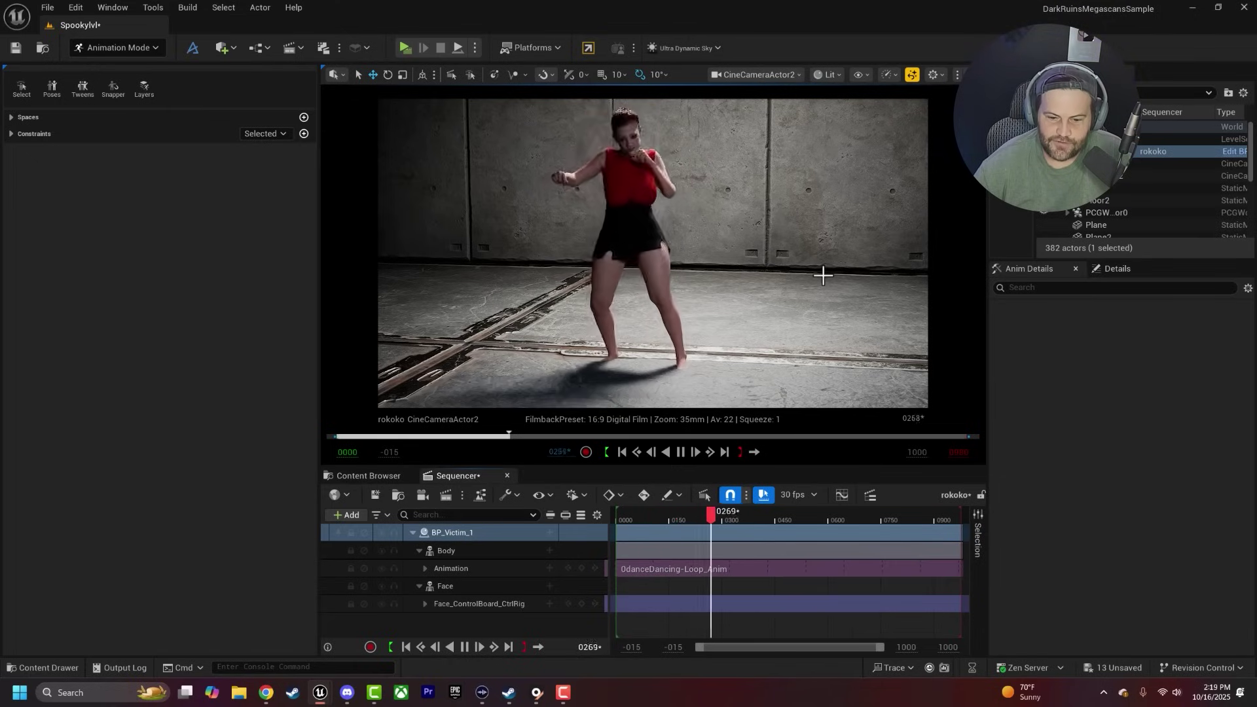
click(635, 242)
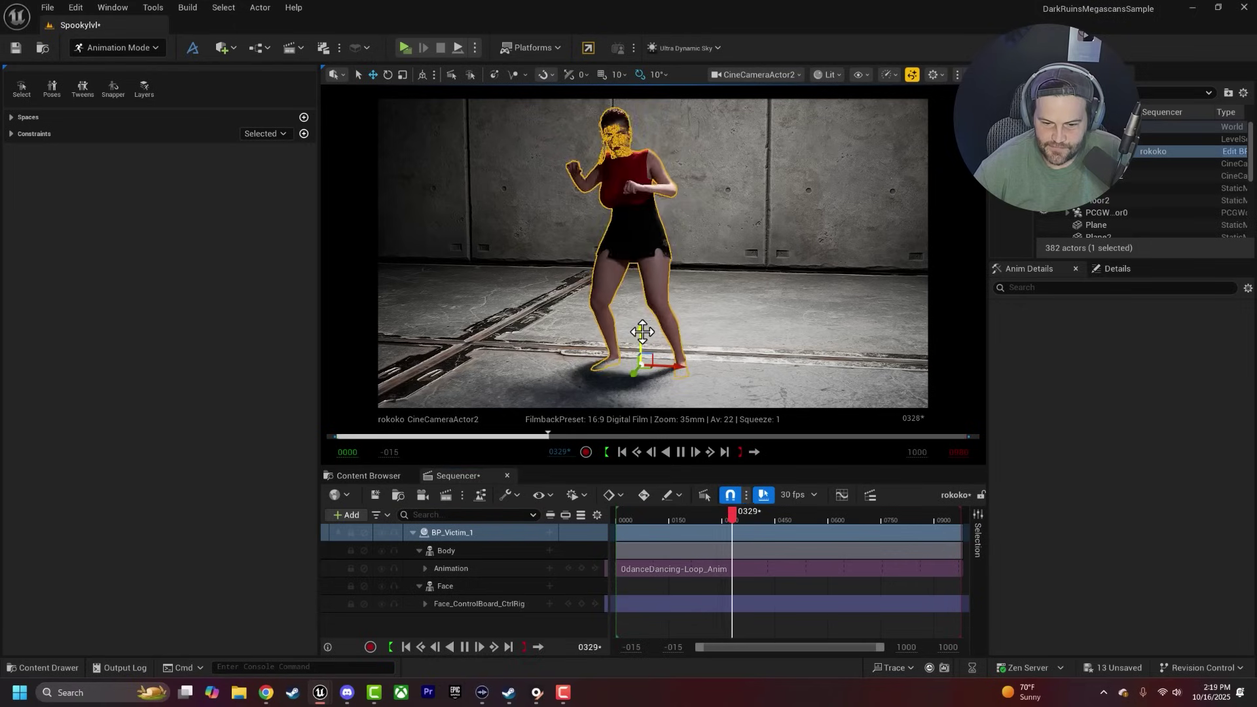
click(730, 359)
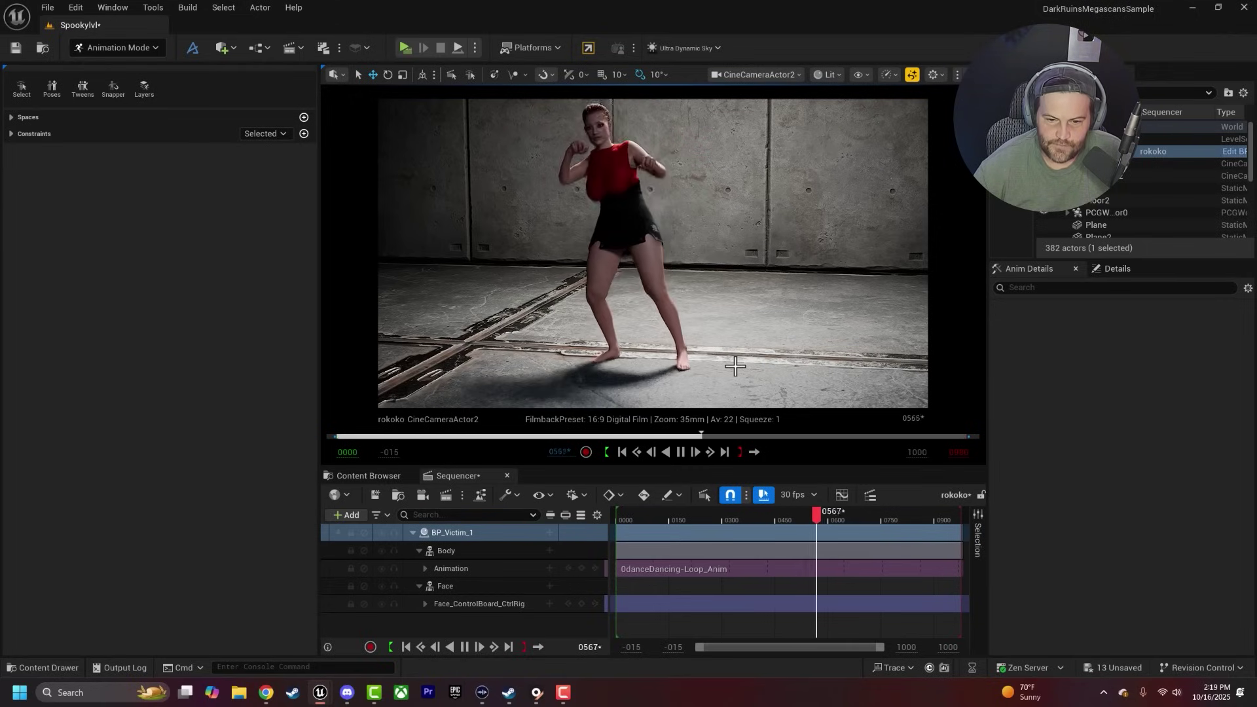
click(681, 452)
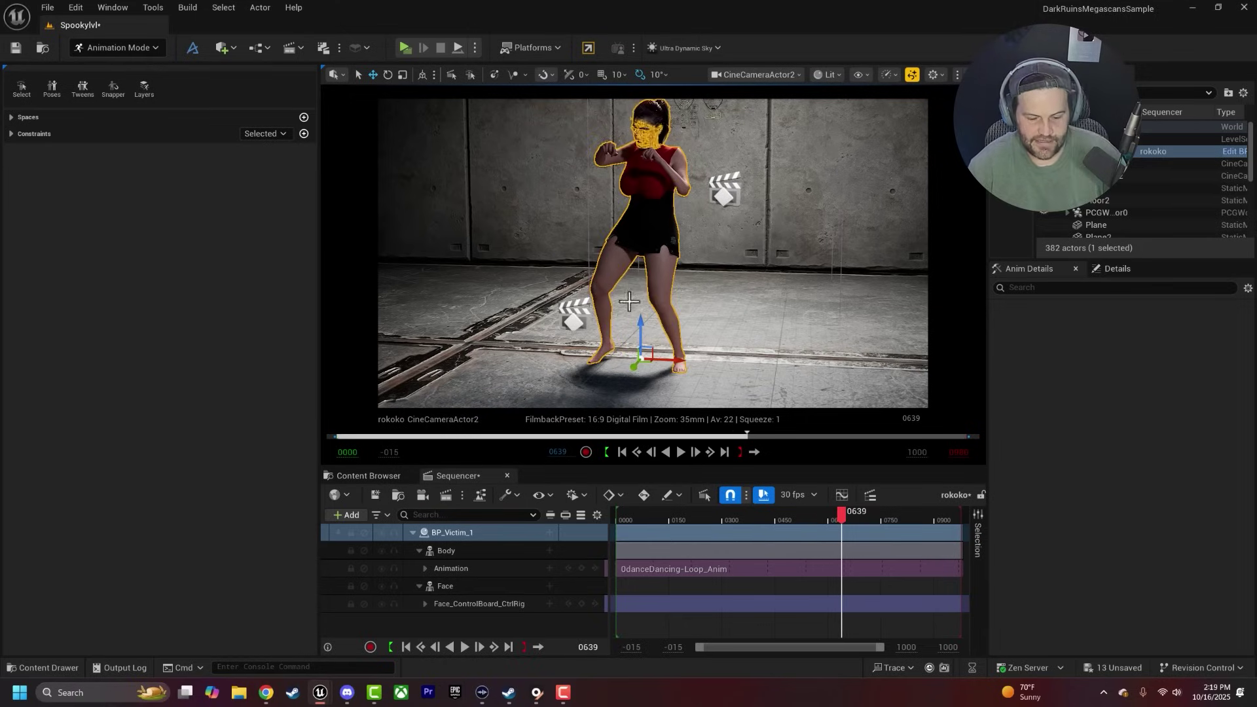
Step: Pose the face with the control board, setting both CTRL_C_mouth and CTRL_C_eye to 1.00, 1.00
right_drag(690, 241, 737, 178)
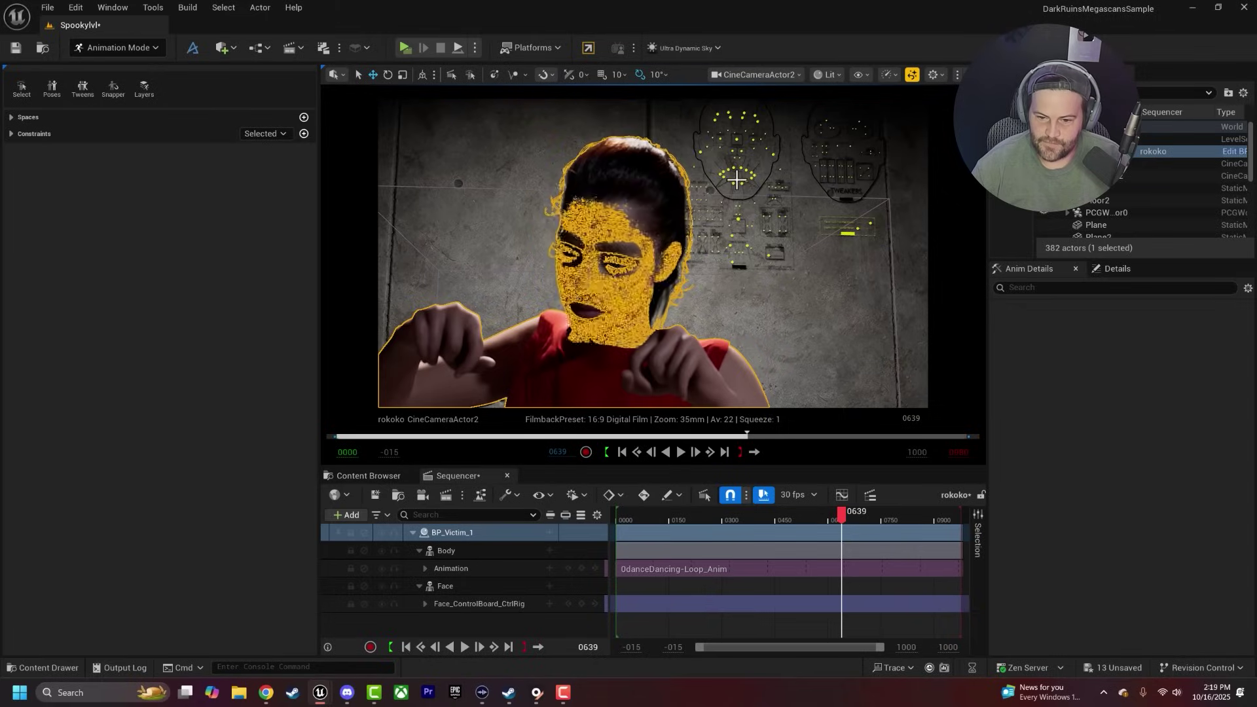
click(737, 177)
drag(751, 168, 767, 152)
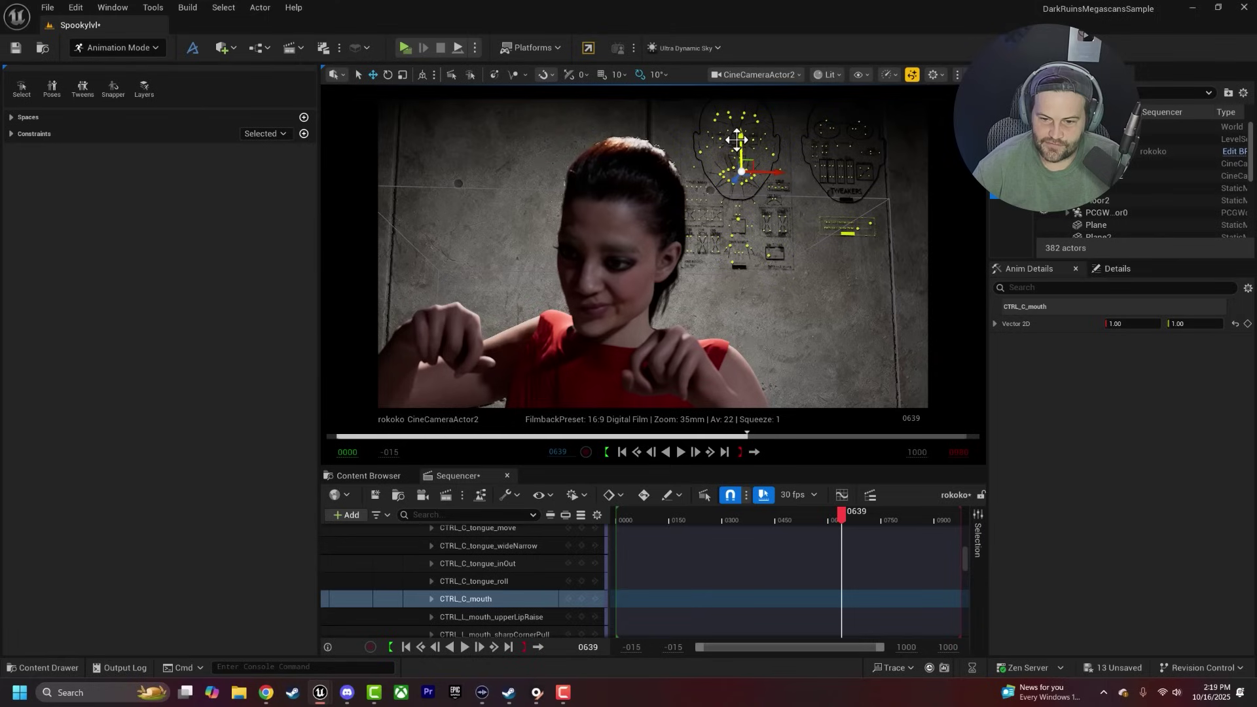
click(735, 139)
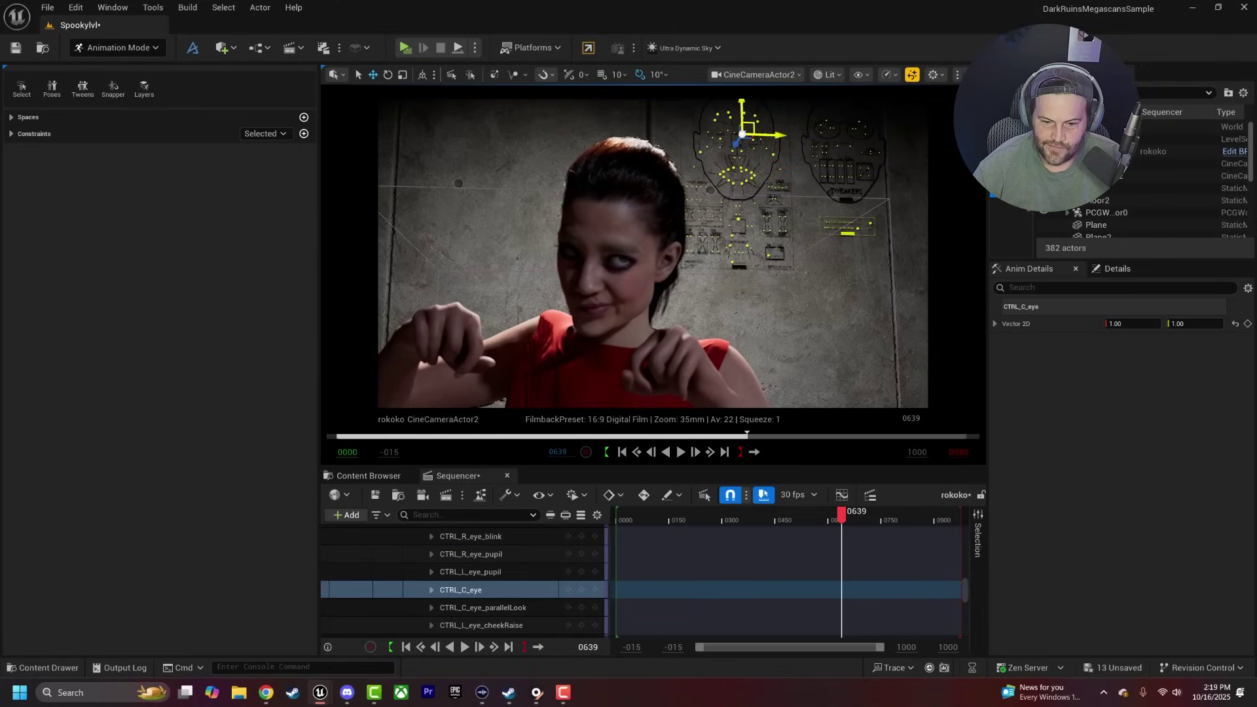
right_drag(772, 292, 786, 308)
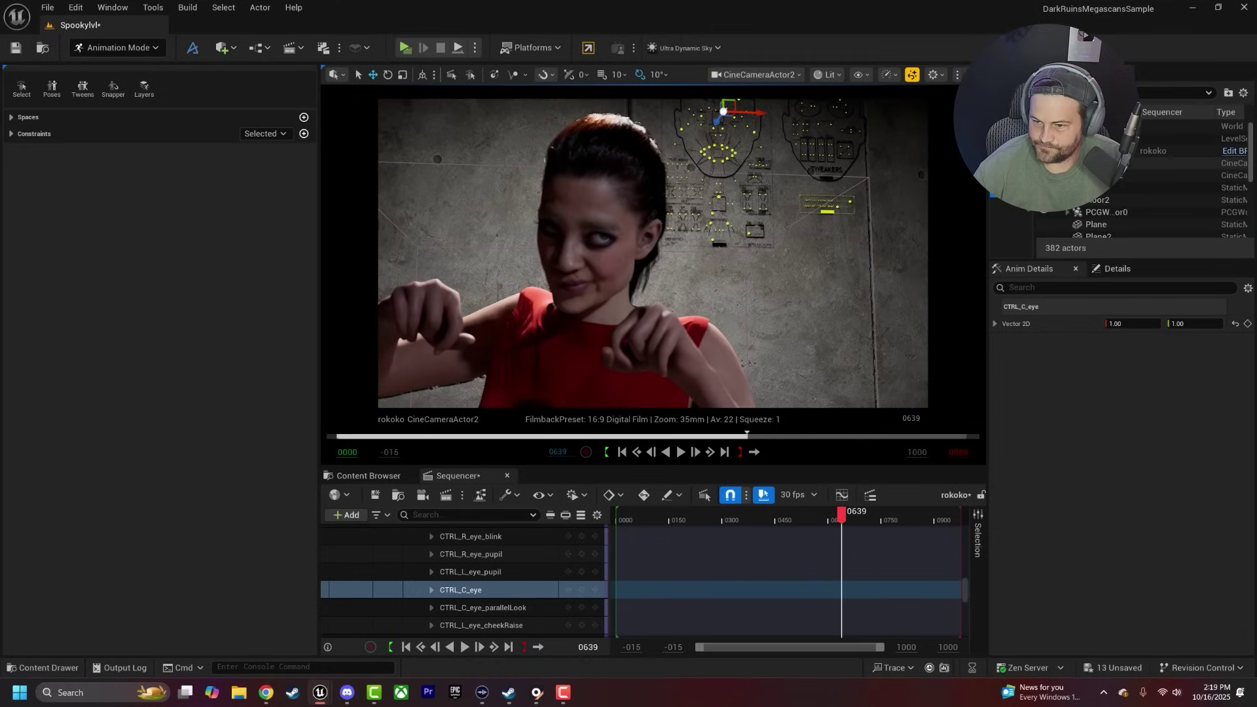
Step: Reframe CineCameraActor2 on the upper body and add a layered MetaHuman_ControlRig to the Body of BP_Victim_1
click(1054, 175)
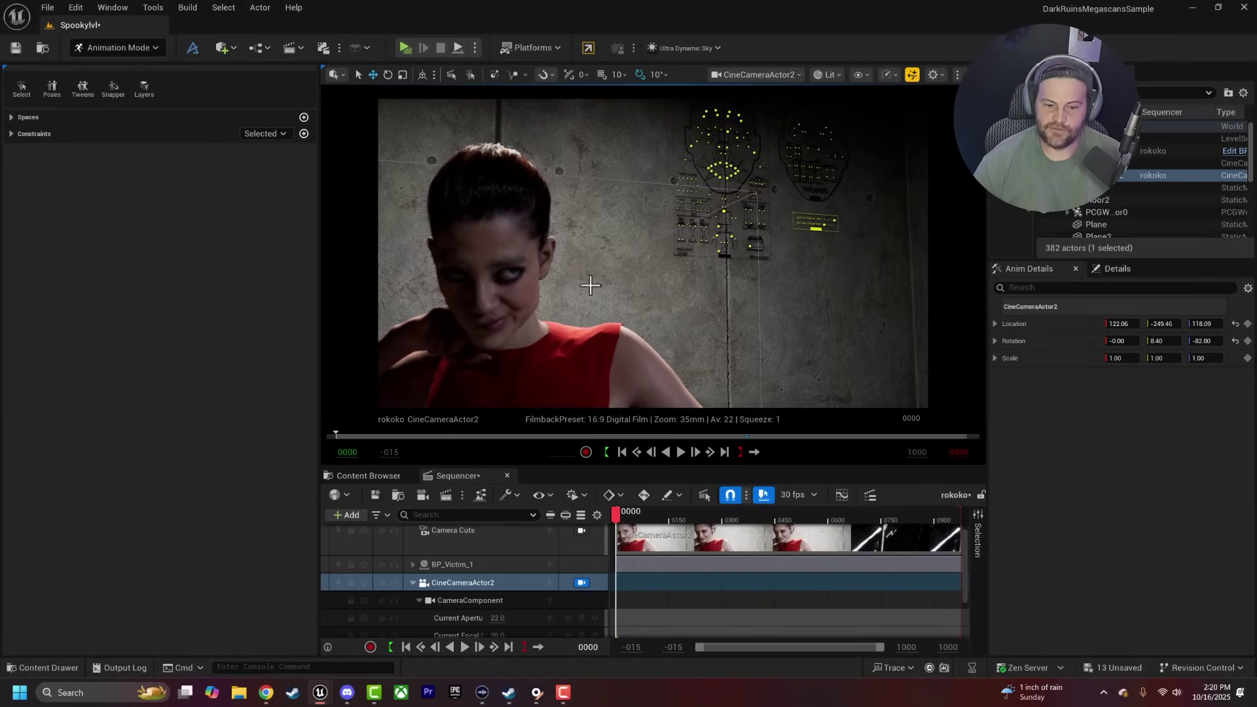
right_drag(589, 280, 601, 289)
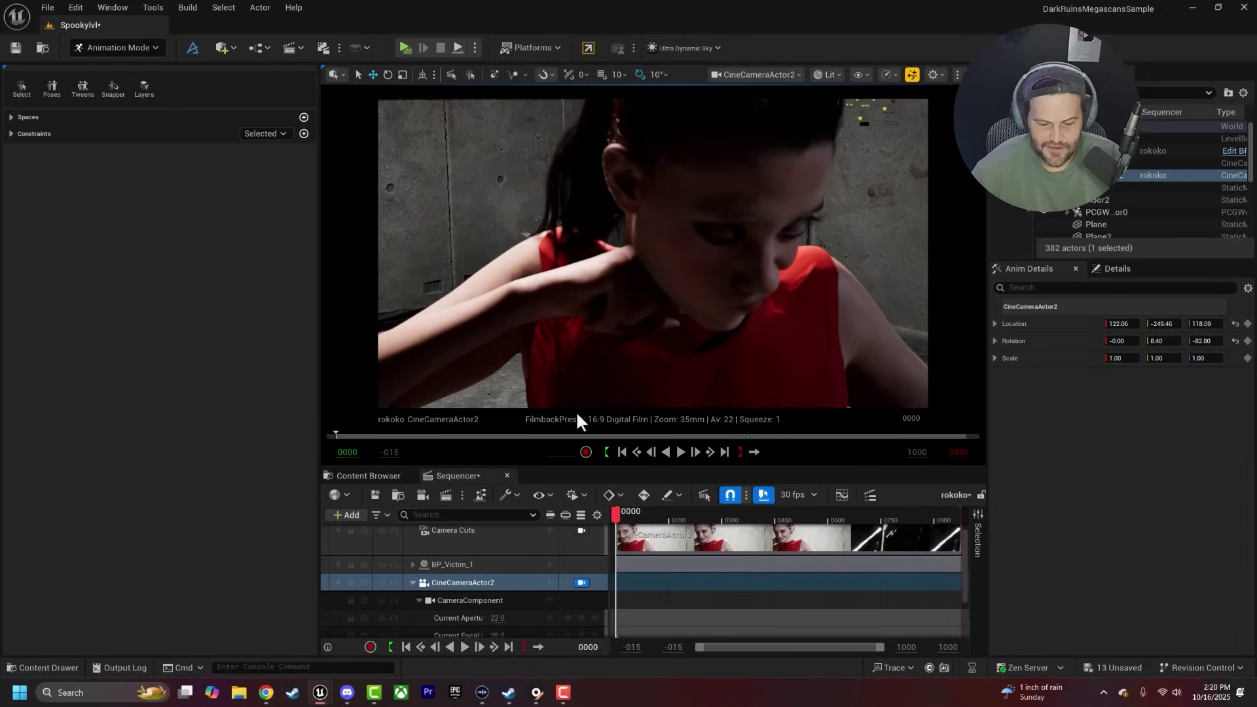
click(414, 565)
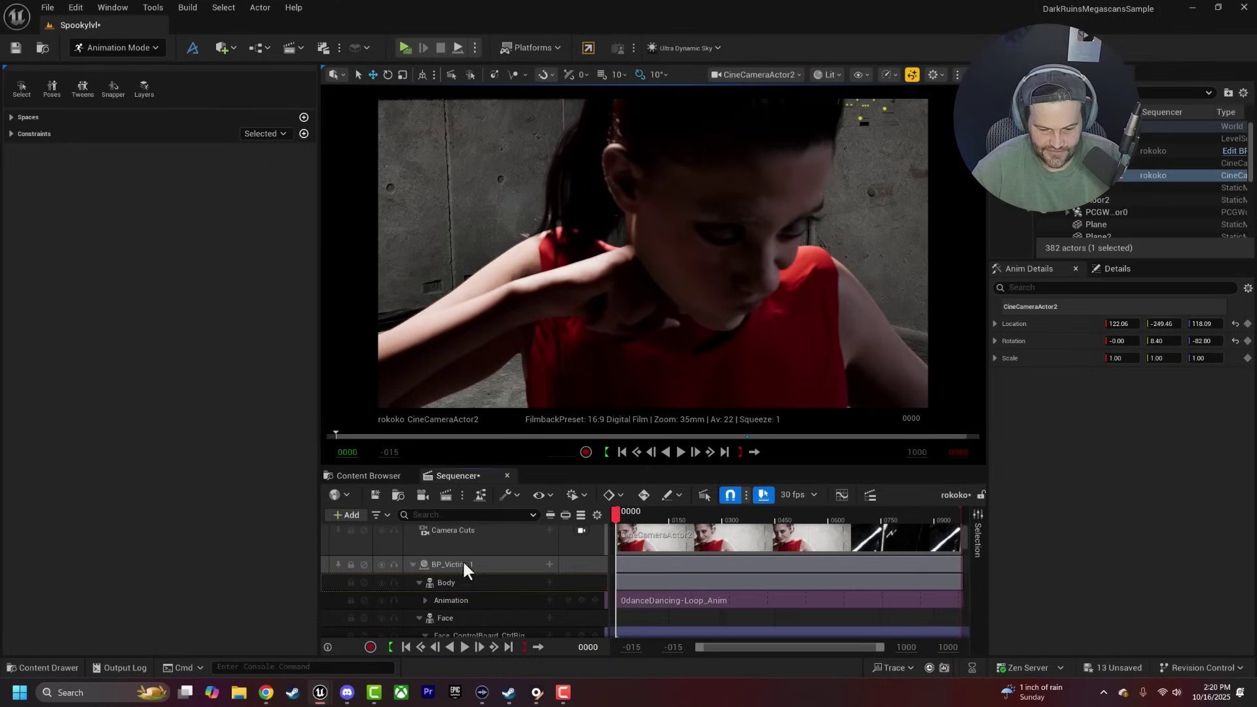
click(550, 582)
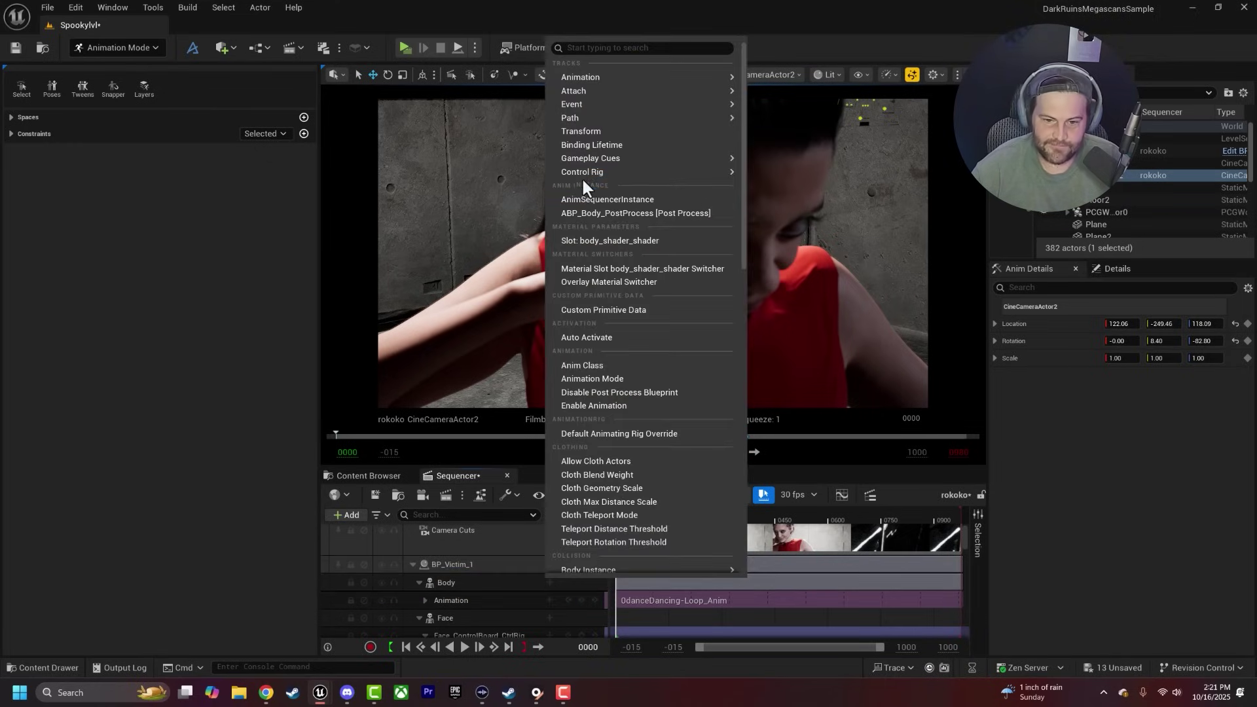
mouse_move(597, 168)
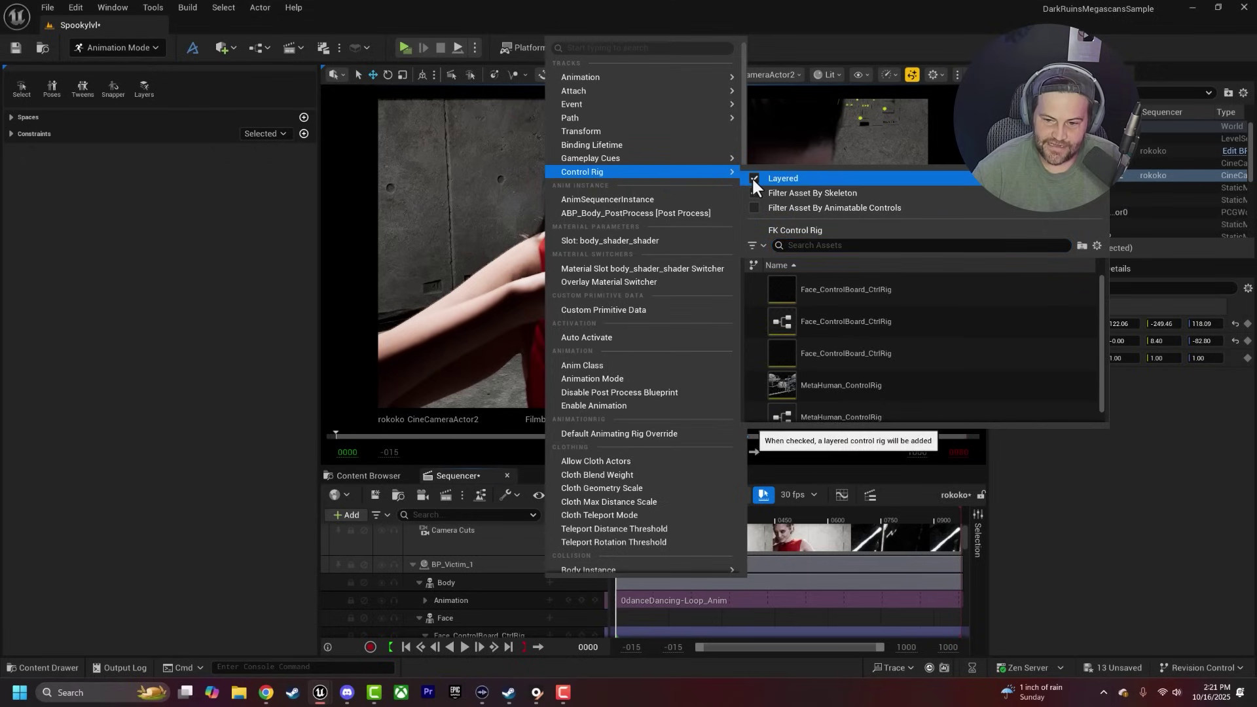
mouse_move(619, 172)
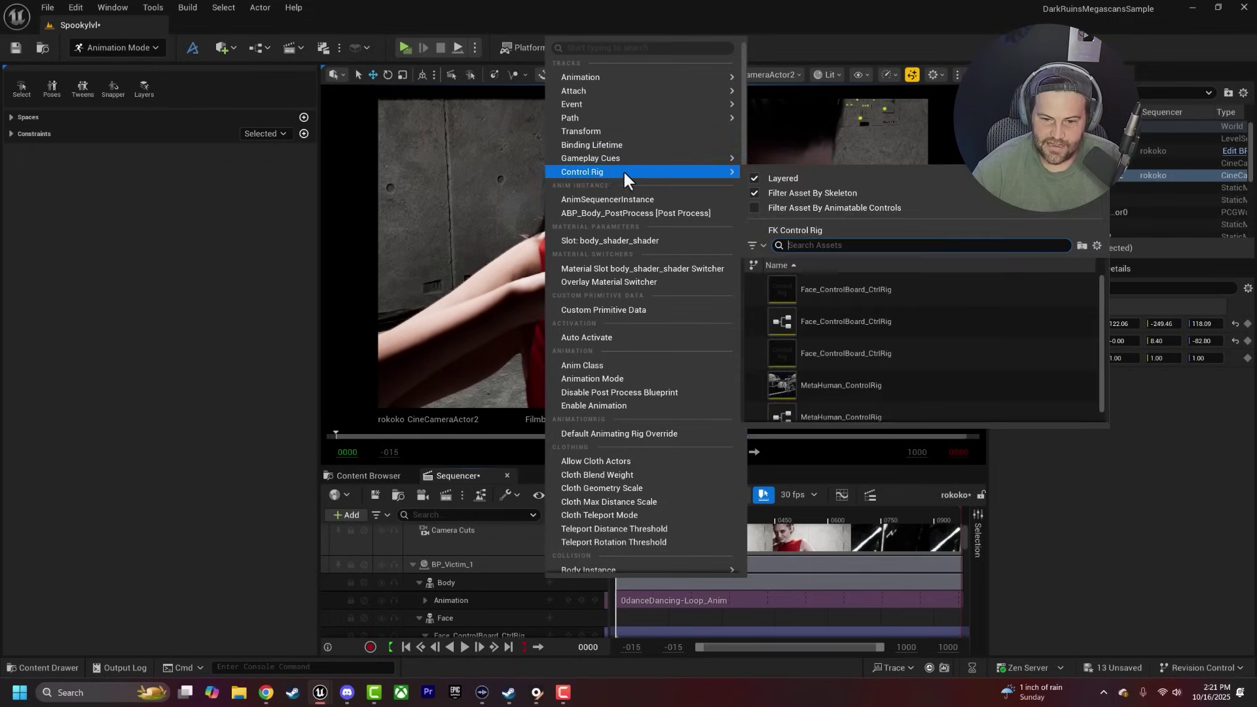
click(789, 385)
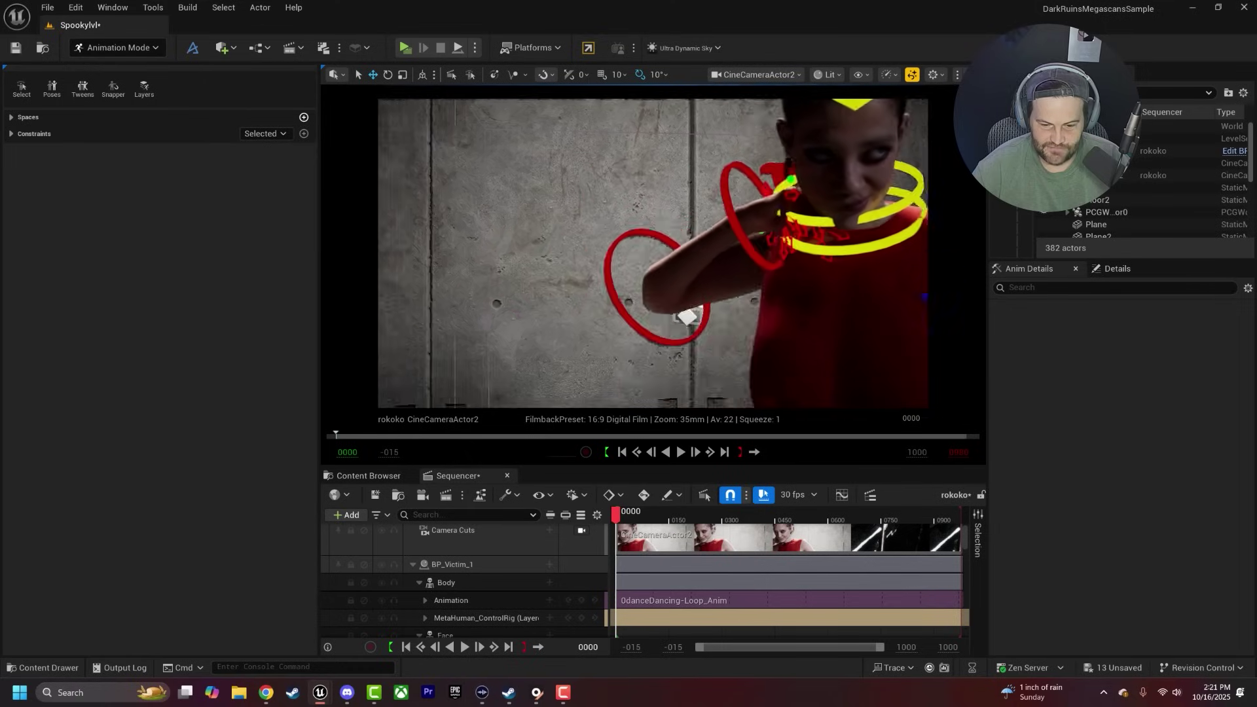
Step: Offset the hand_r_fk_ctrl control to about -1.41 in X at frame 0000 and play back the adjusted dance
click(664, 264)
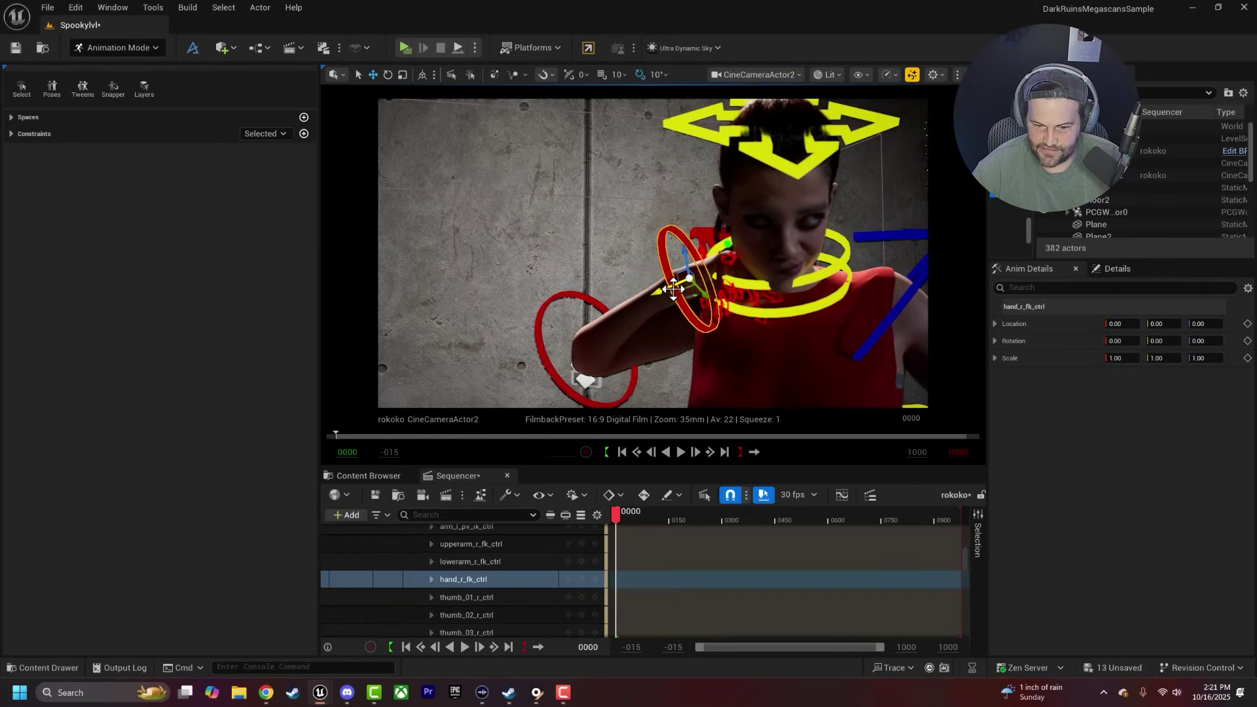
drag(673, 289, 665, 292)
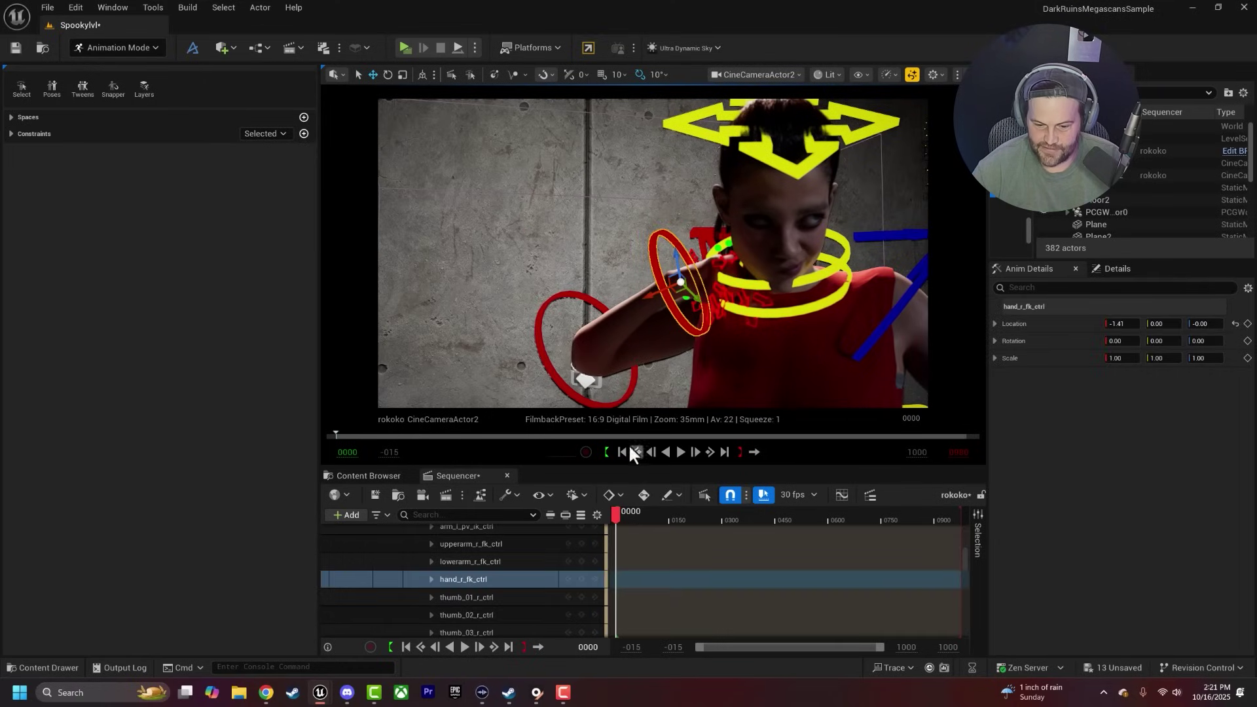
click(680, 452)
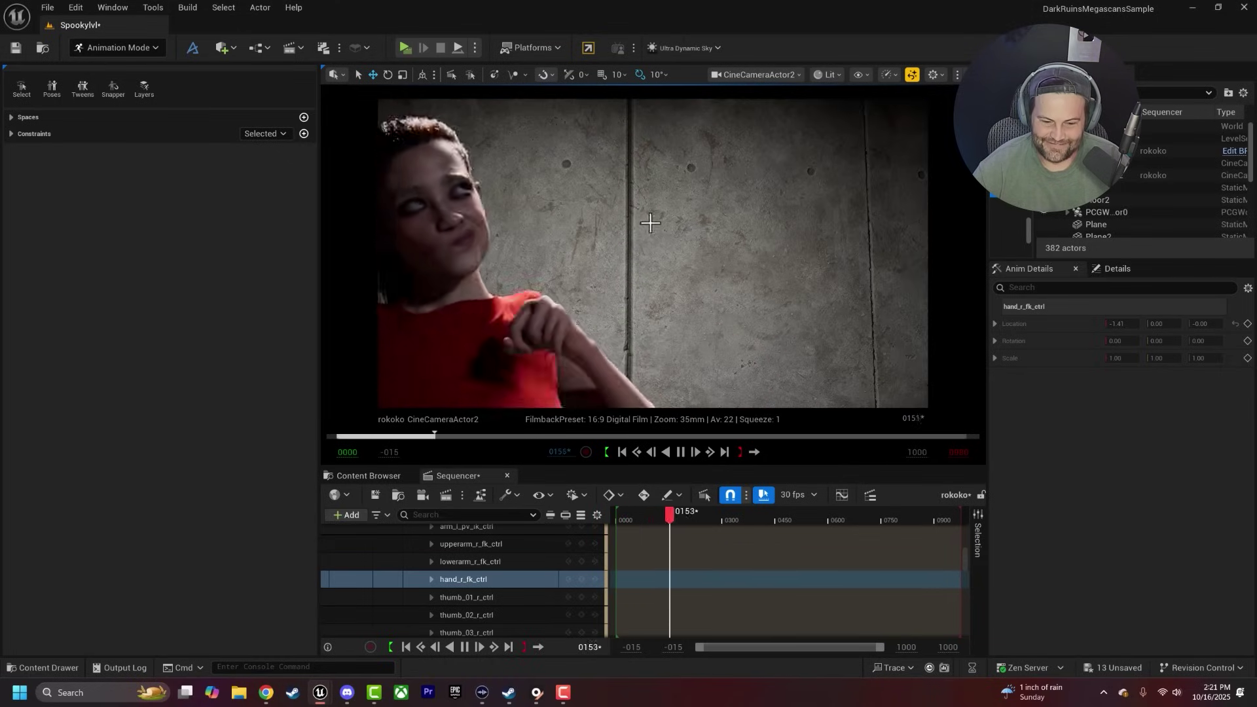
click(680, 452)
click(681, 452)
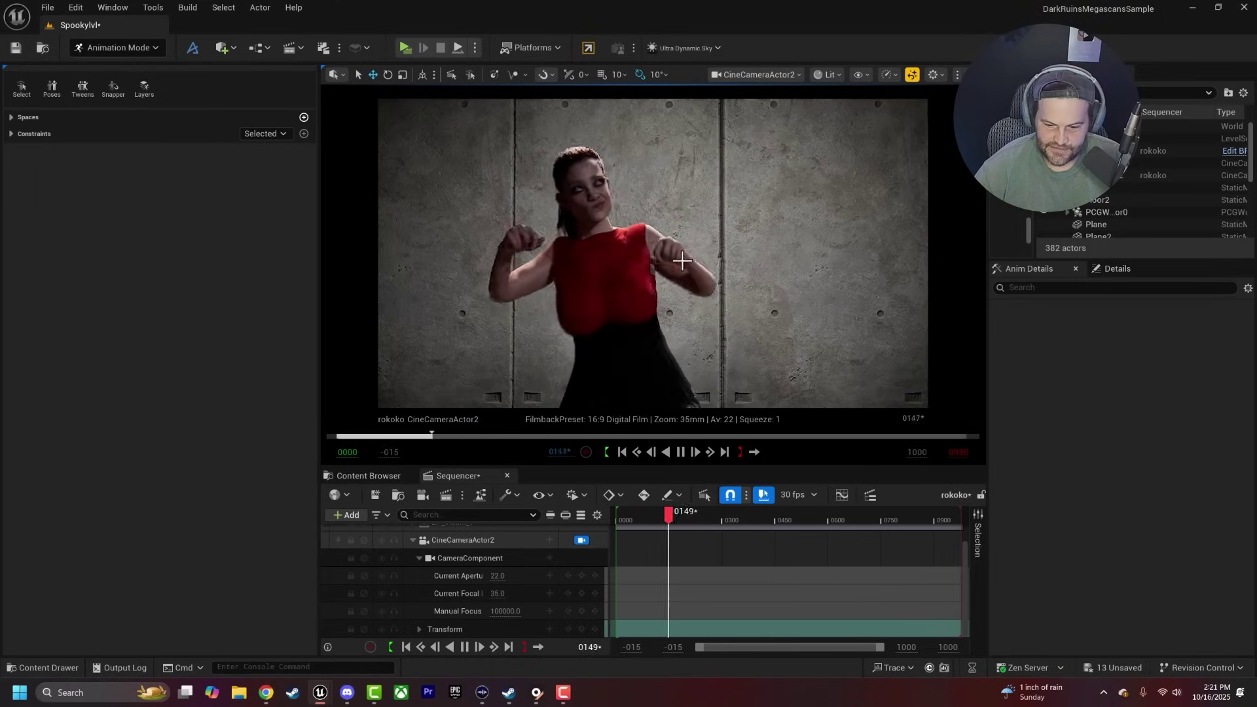
click(681, 452)
Step: At frame 0108, move hand_r_fk_ctrl to about -1.34, -4.22 and rotate it to -30 in Z, checking the result in playback
drag(670, 513, 653, 512)
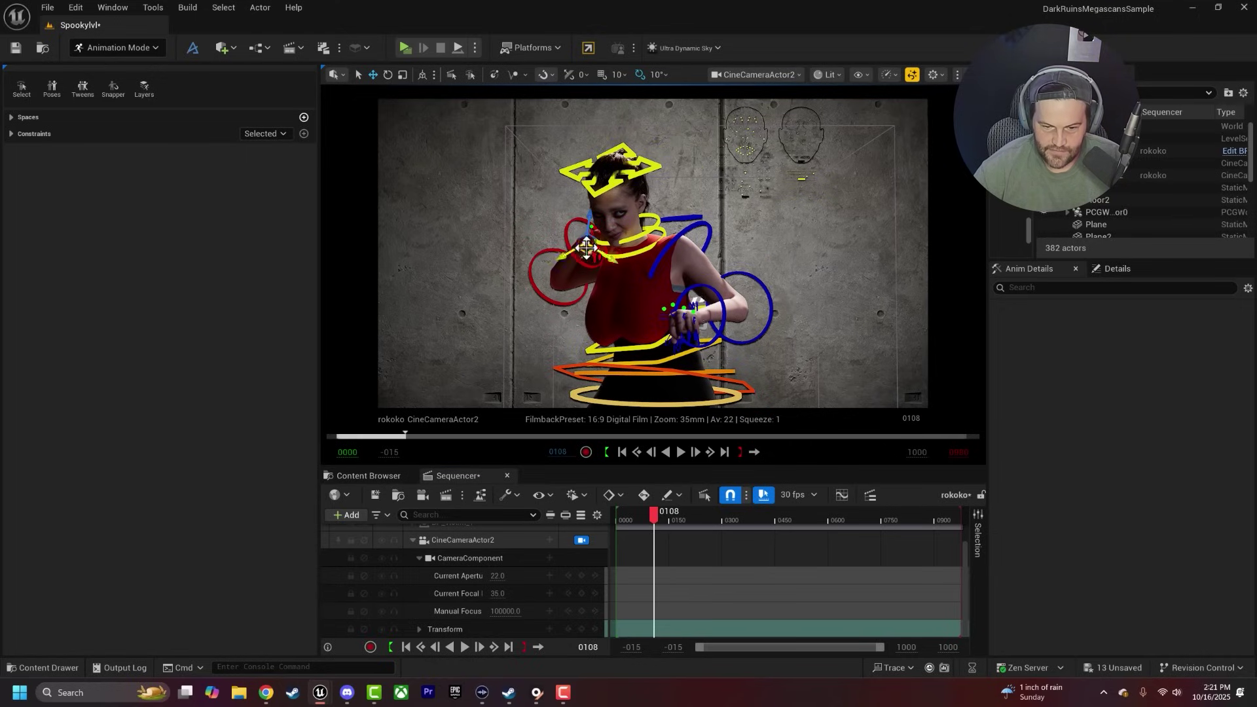
click(585, 257)
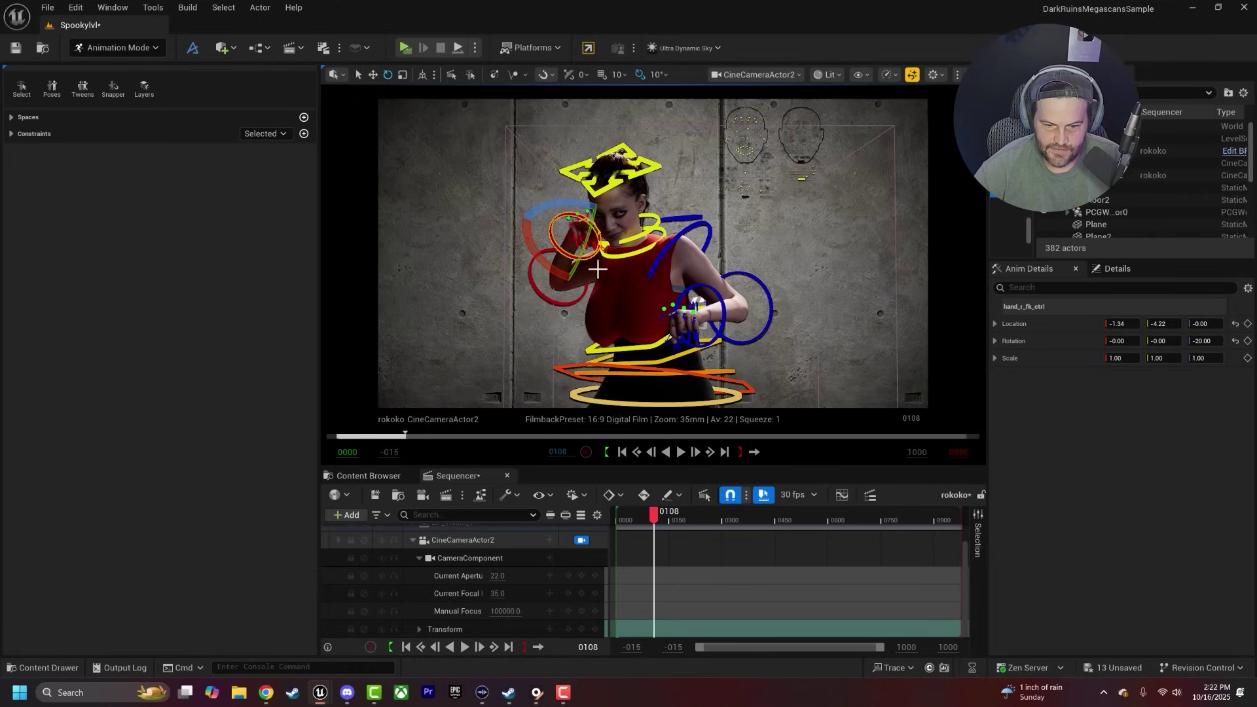
click(621, 452)
click(681, 453)
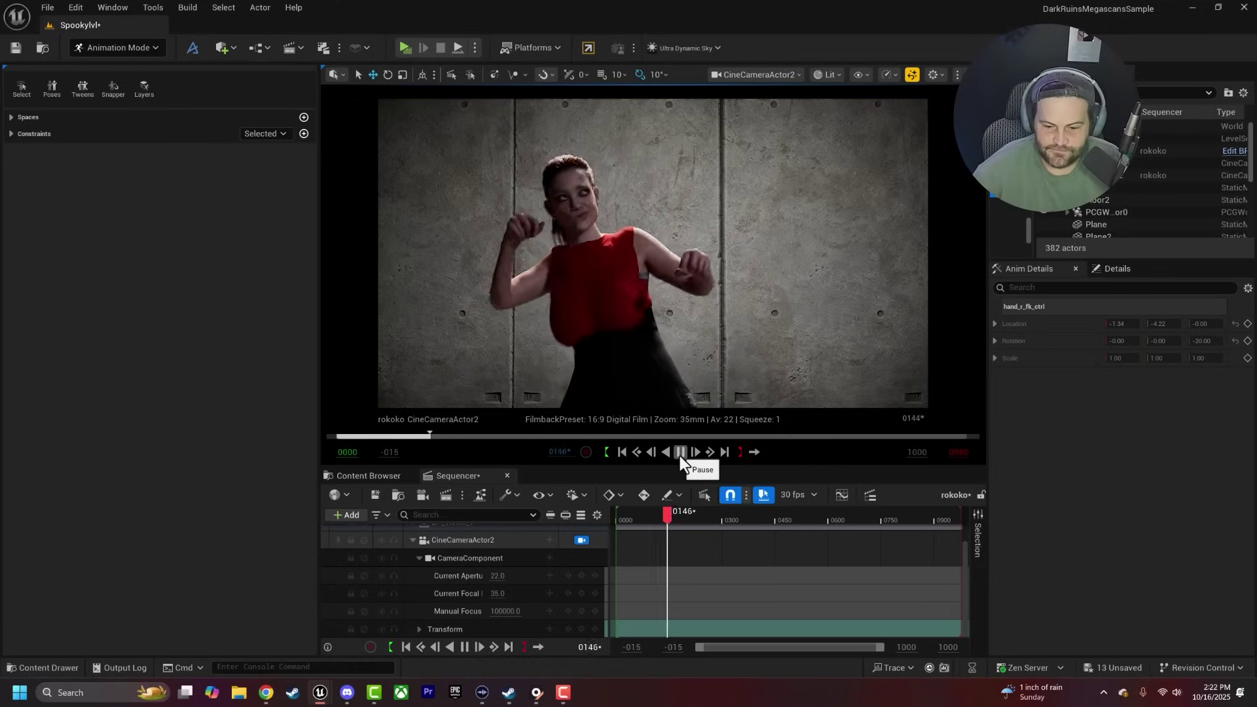
click(679, 452)
Step: Key the right-hand finger controls at frame 0156 and play back the sequence
click(479, 310)
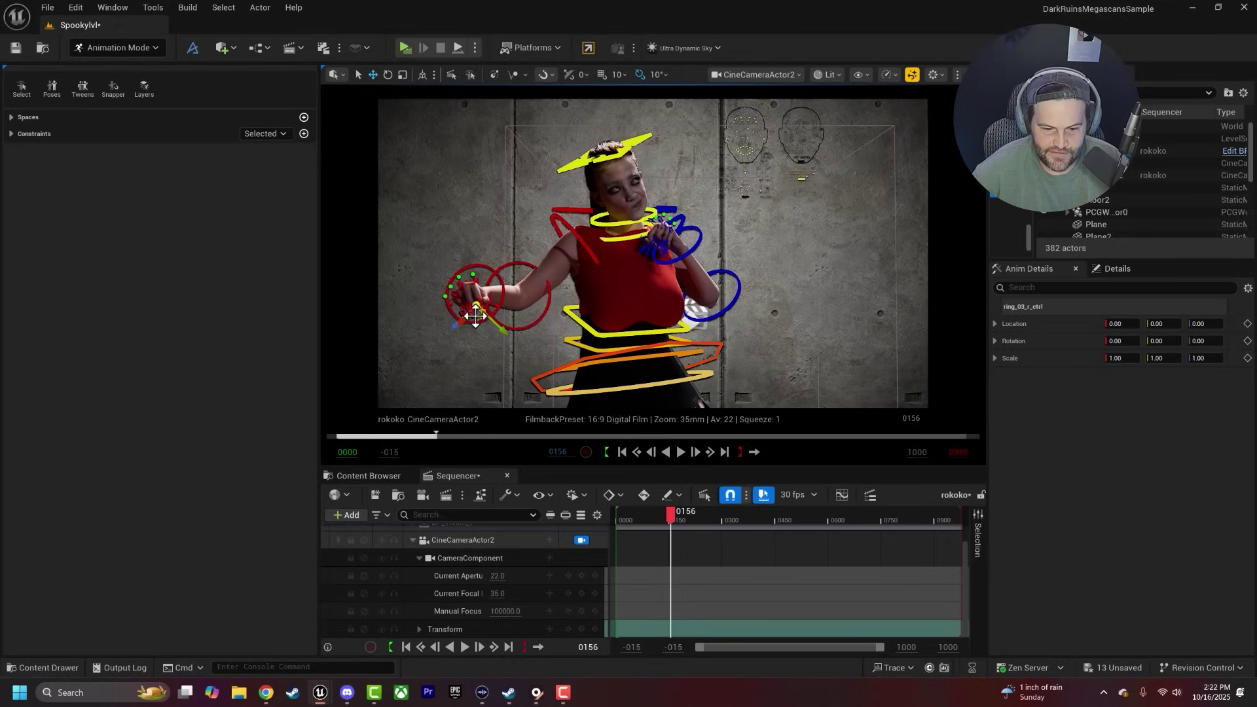
click(476, 307)
key(space)
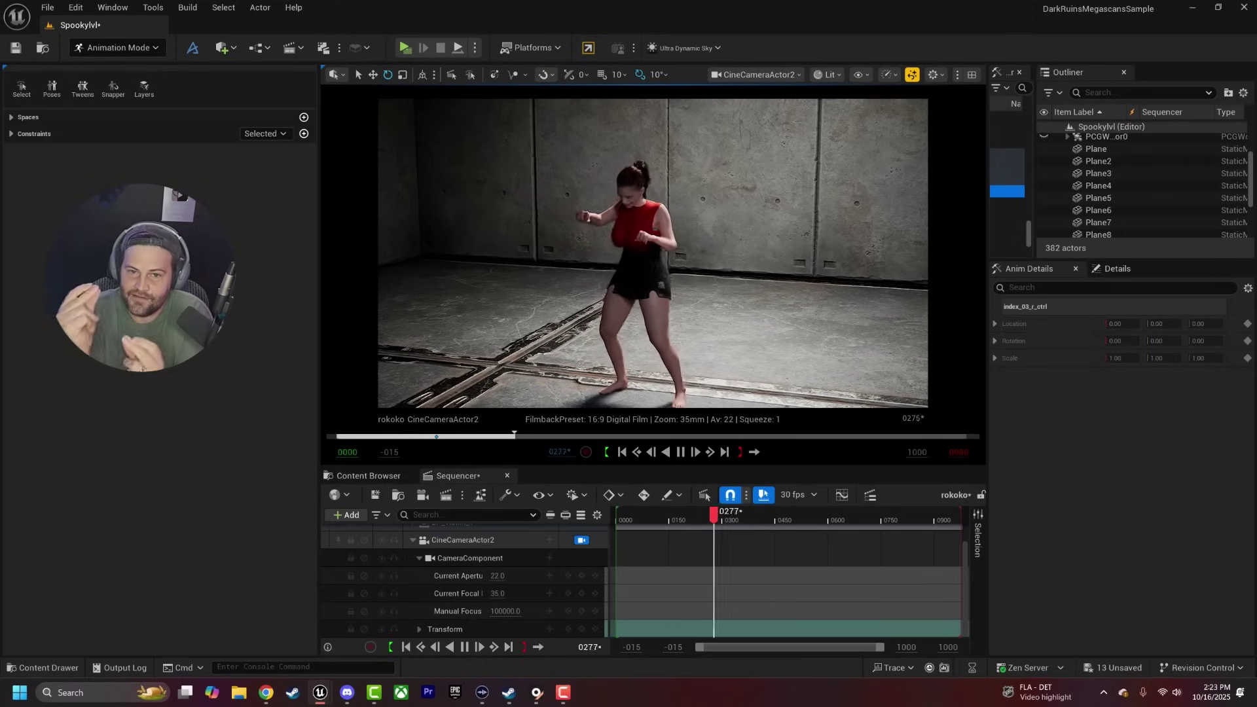
click(681, 452)
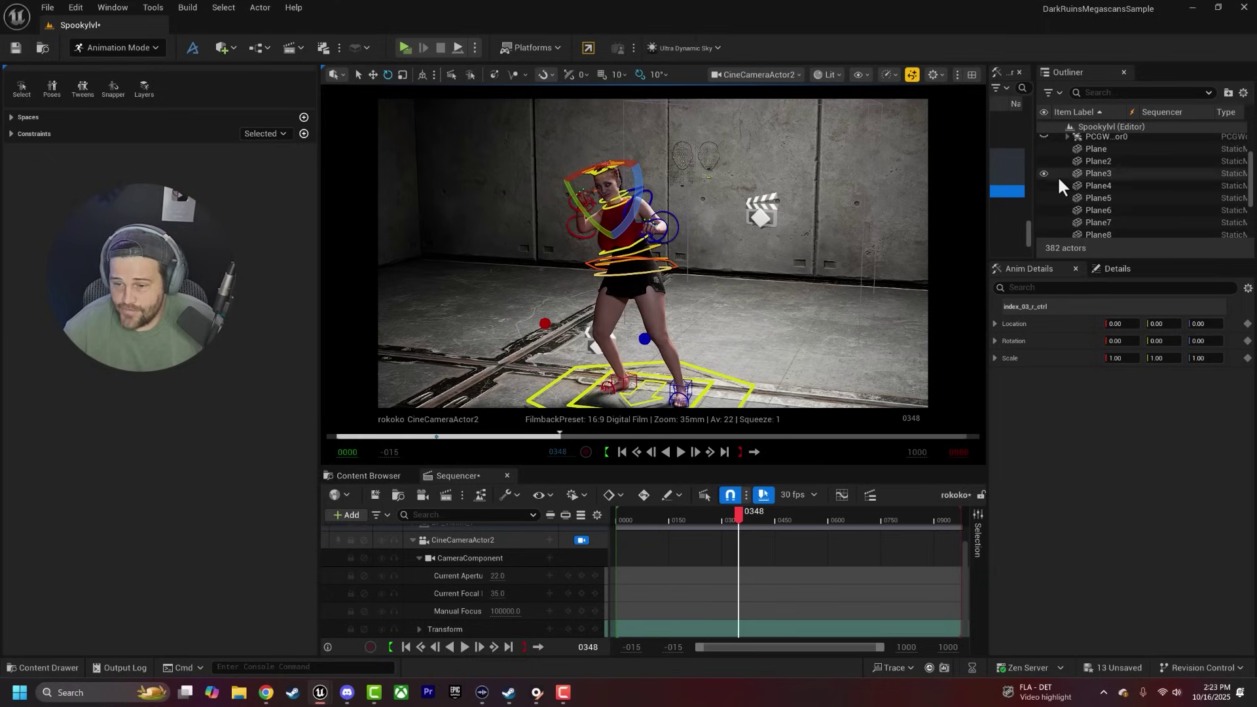
Step: Search the Content folder for "effect" filtered to Blueprint Class and place BP_Effectatron in the level beside the dancer
click(393, 476)
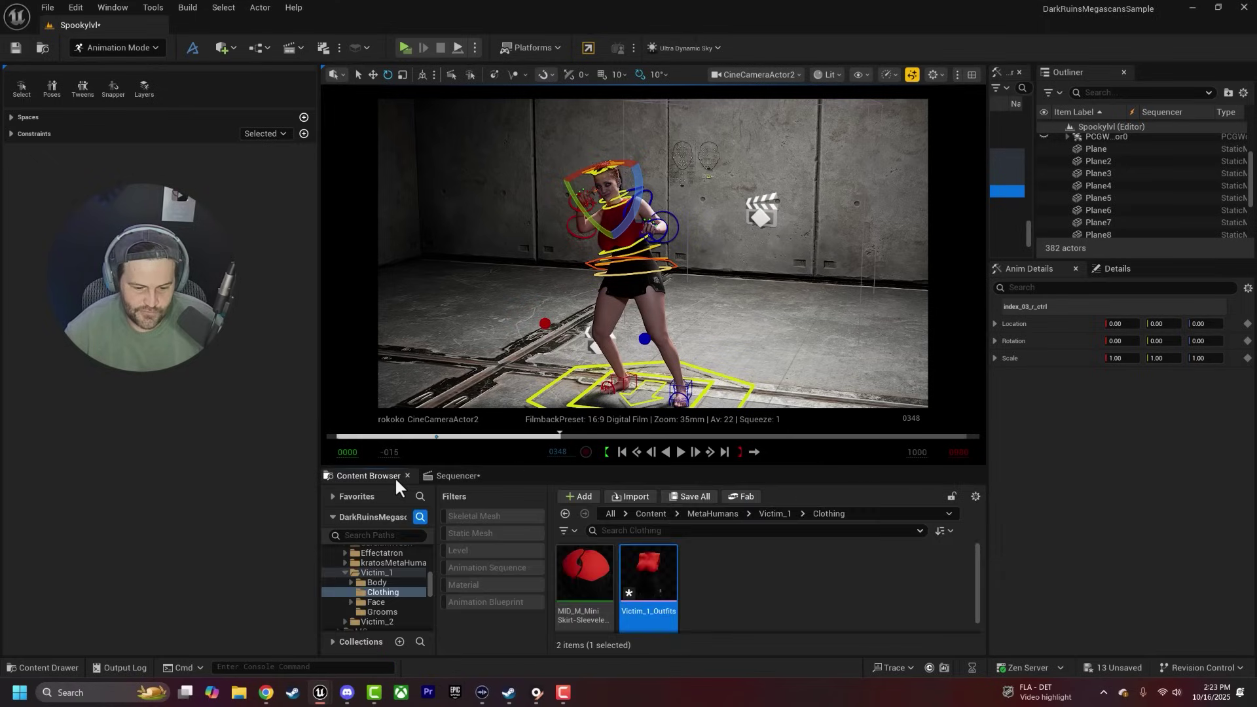
click(649, 514)
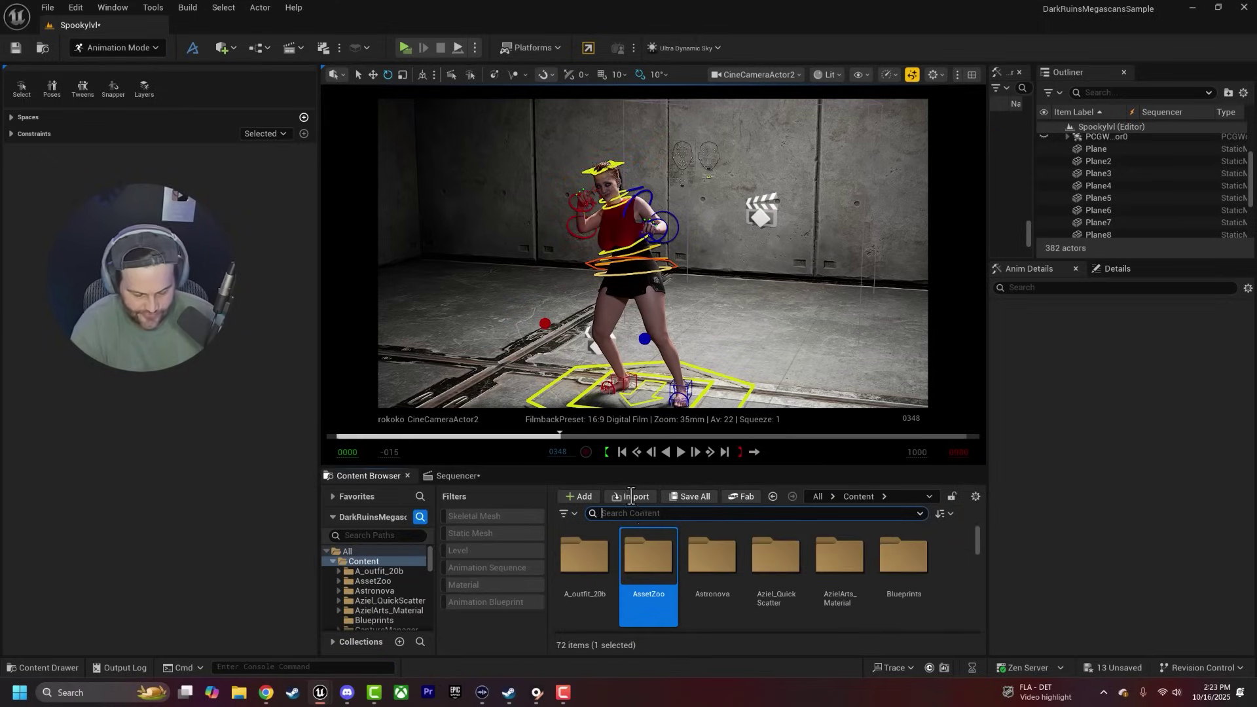
text(effect)
click(564, 513)
click(593, 391)
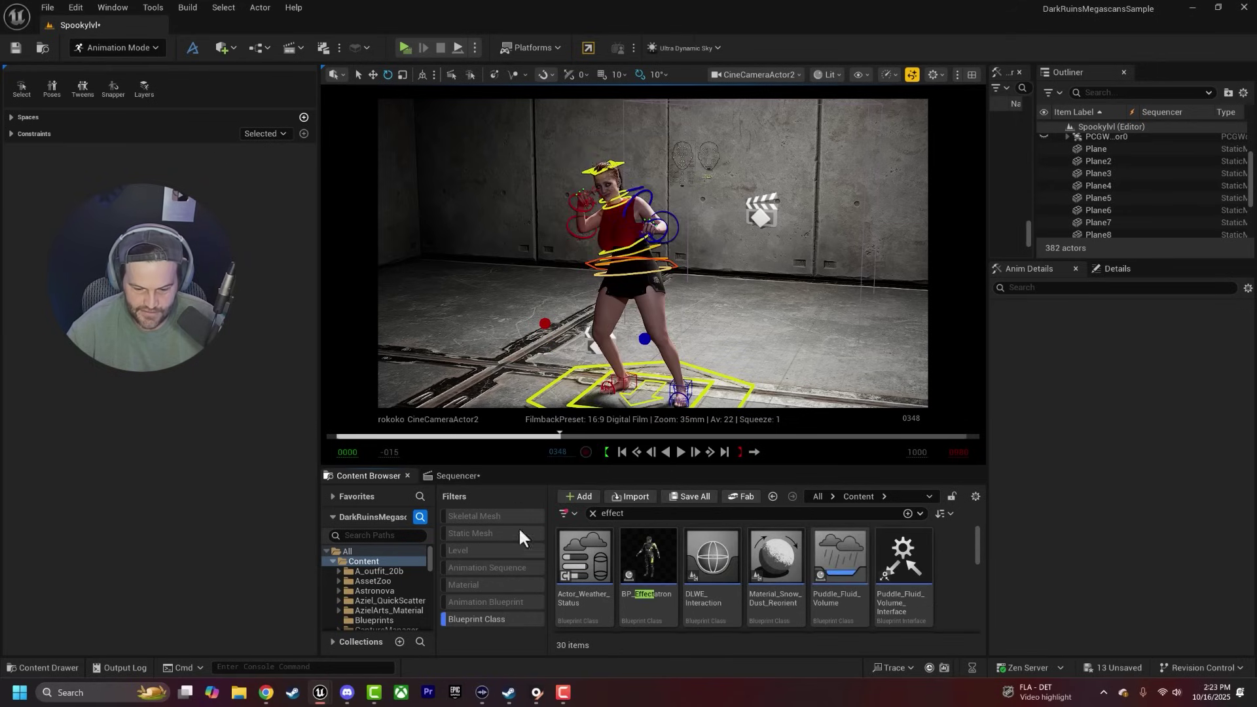
drag(648, 557, 792, 391)
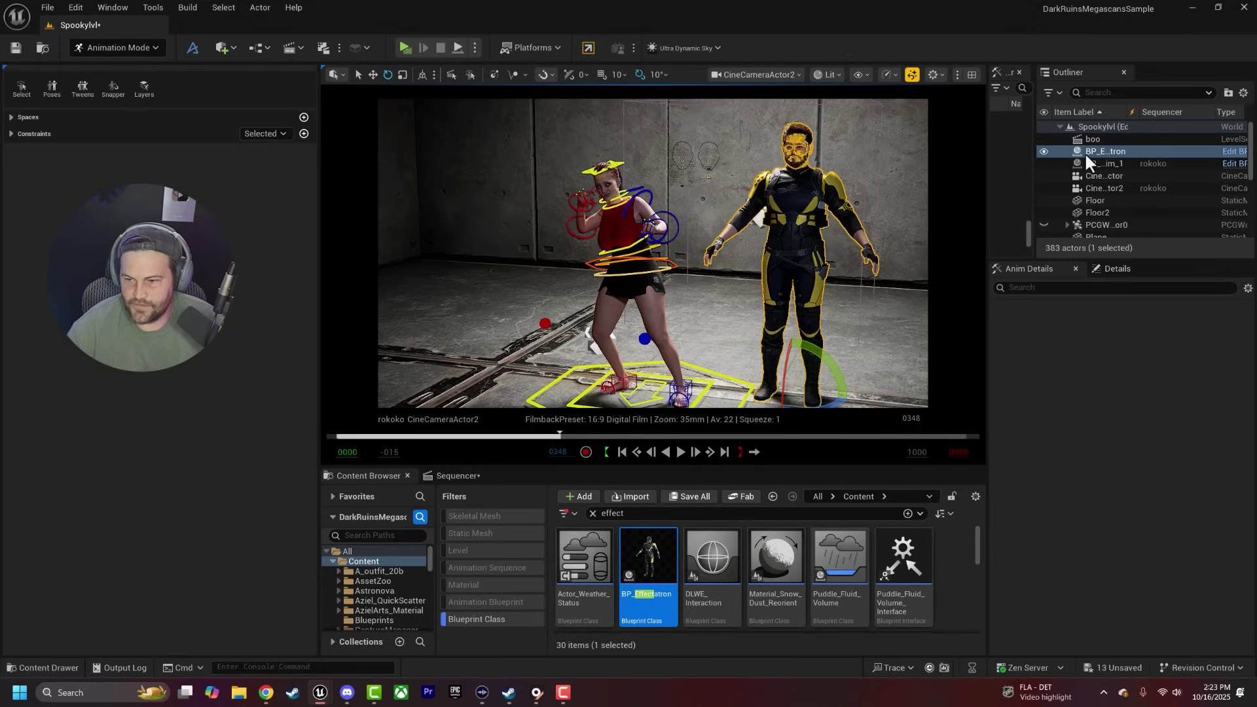
Step: Add the BP_Effectatron actor to the rokoko sequence
click(453, 475)
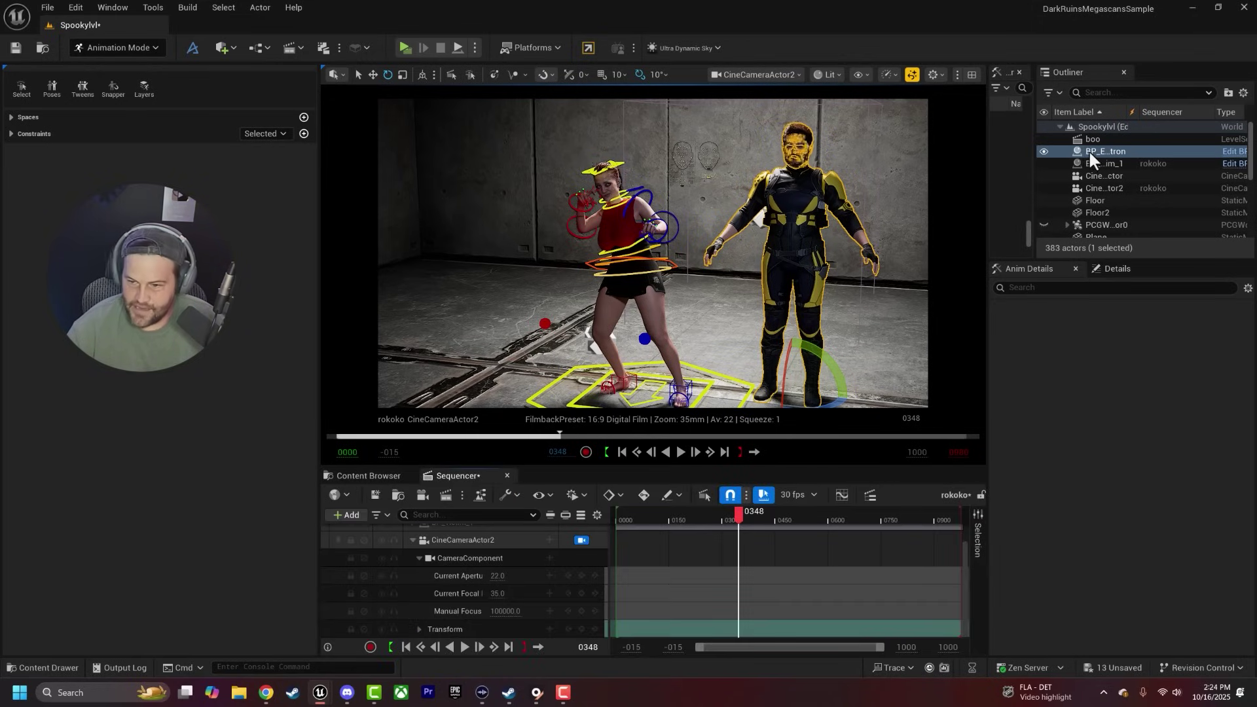
drag(1089, 150, 316, 518)
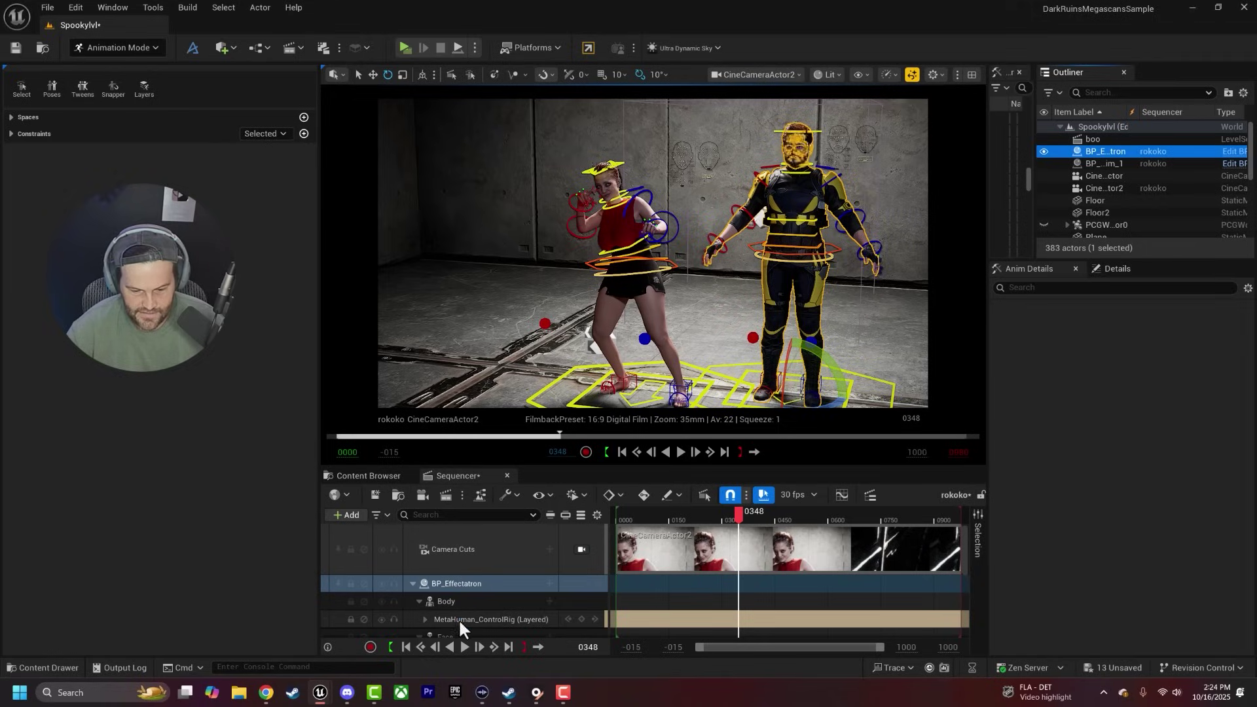
Step: Replace the control rig on BP_Effectatron's Body with the 0danceDancing-Loop_Anim animation, stretched from frame 0000 to the end of the sequence
click(550, 601)
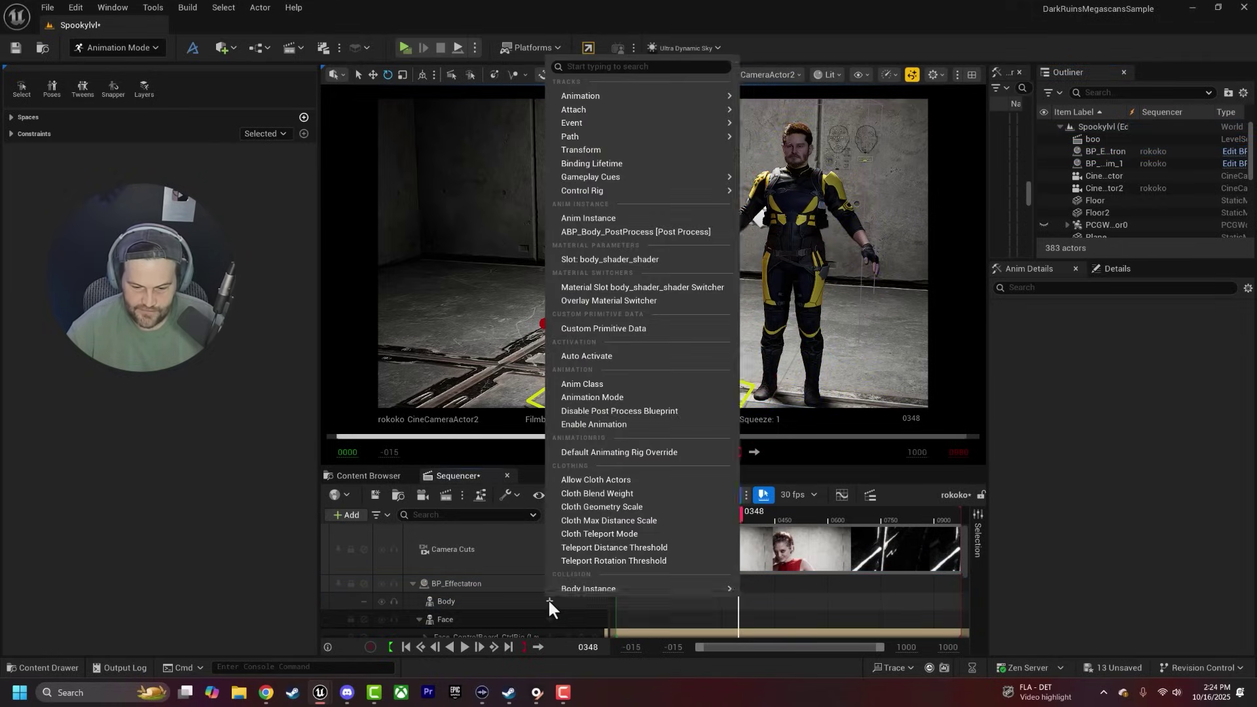
mouse_move(615, 95)
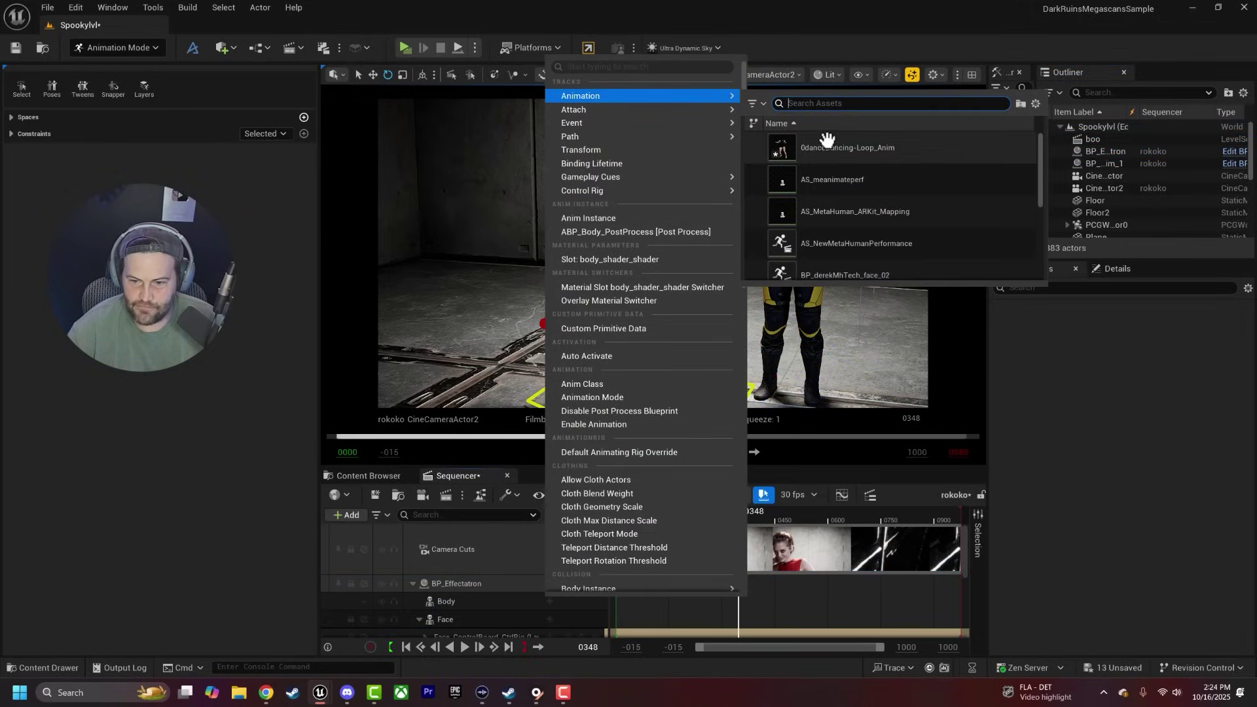
click(847, 148)
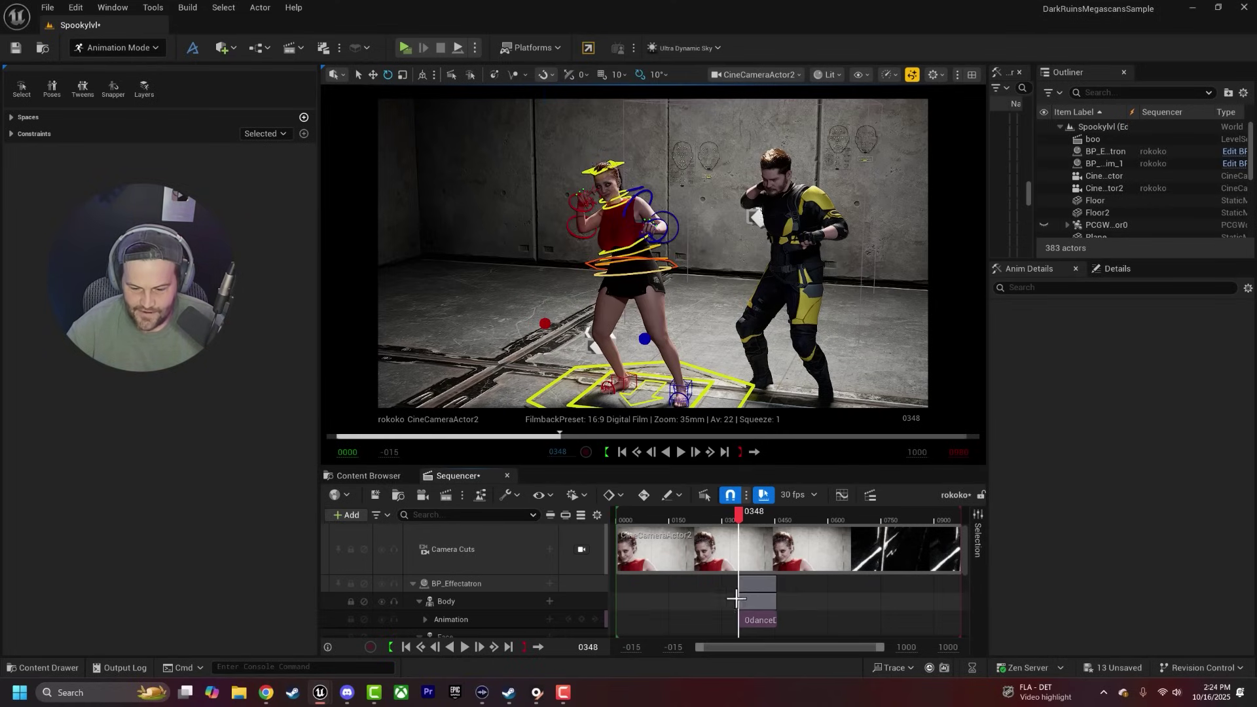
drag(739, 620, 619, 620)
drag(776, 580, 998, 594)
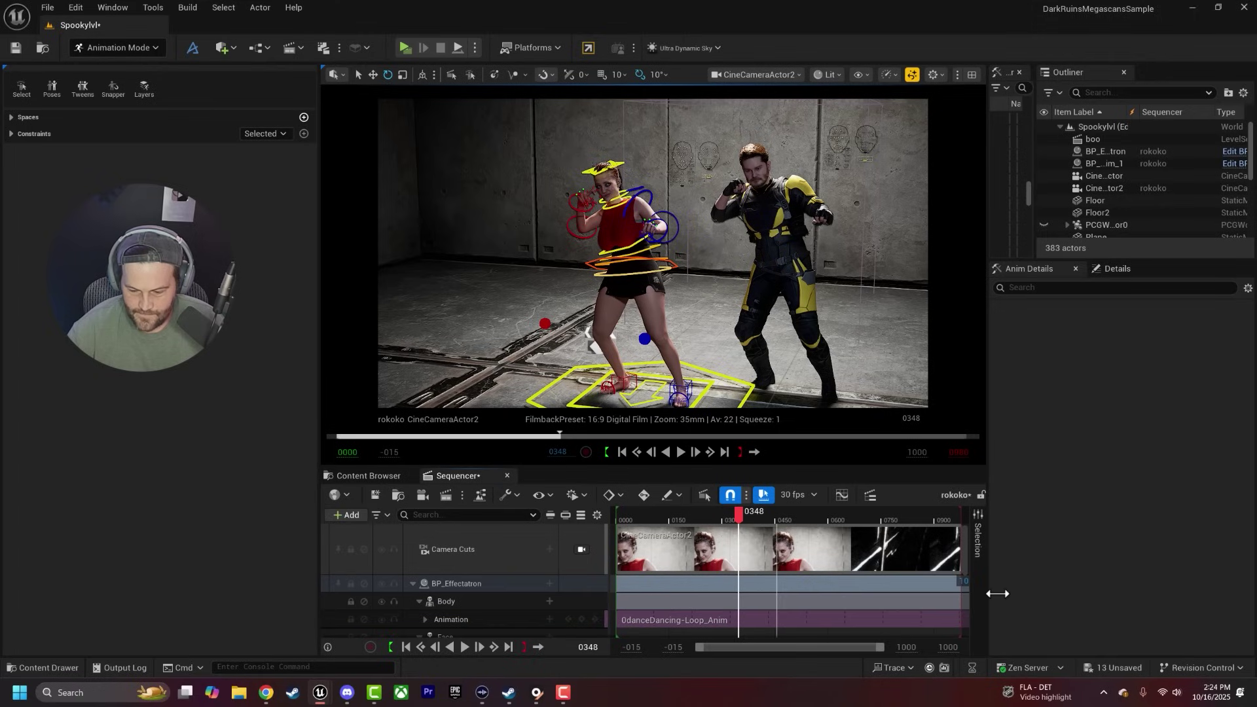
Step: Play the rokoko sequence from the start to review both characters dancing through CineCameraActor2
click(623, 451)
click(680, 452)
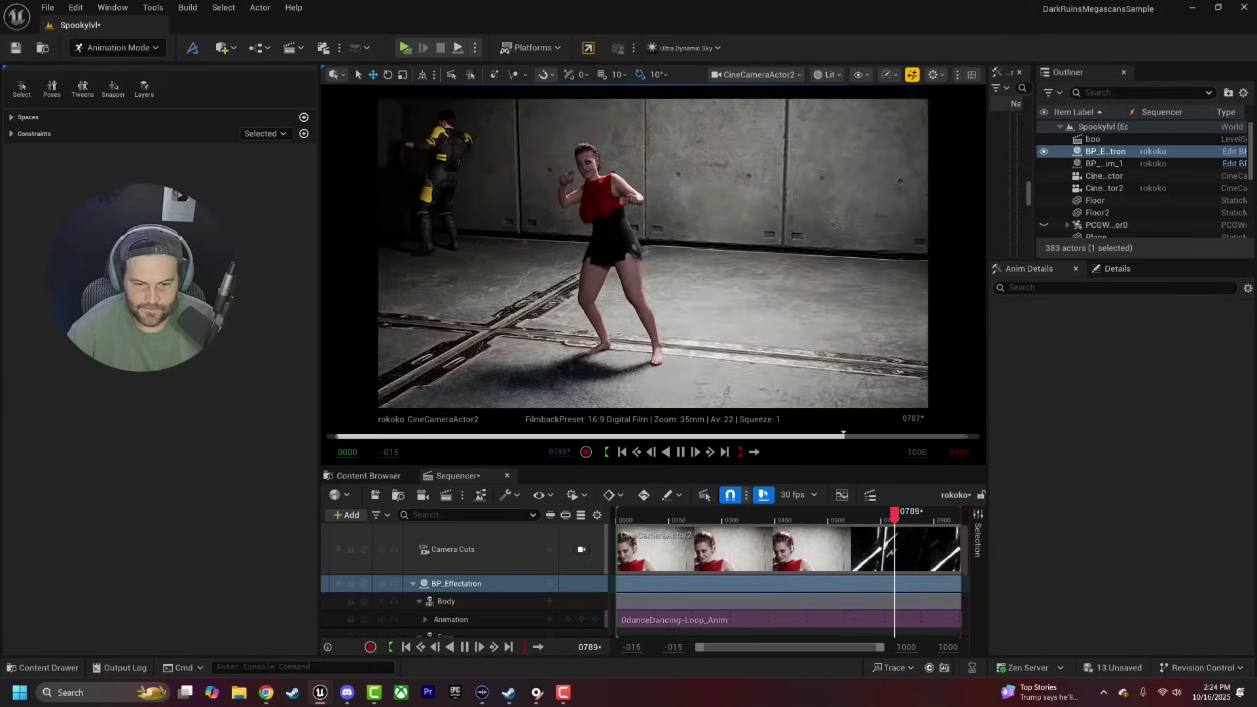
click(626, 282)
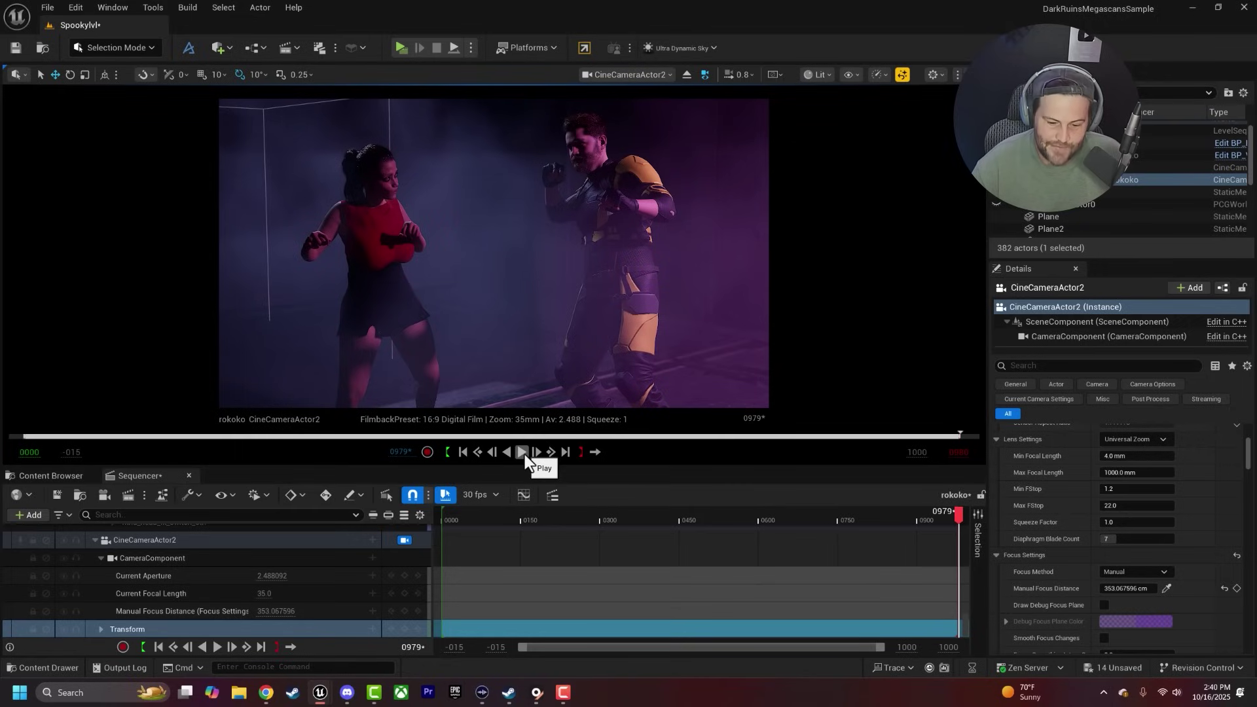
click(524, 454)
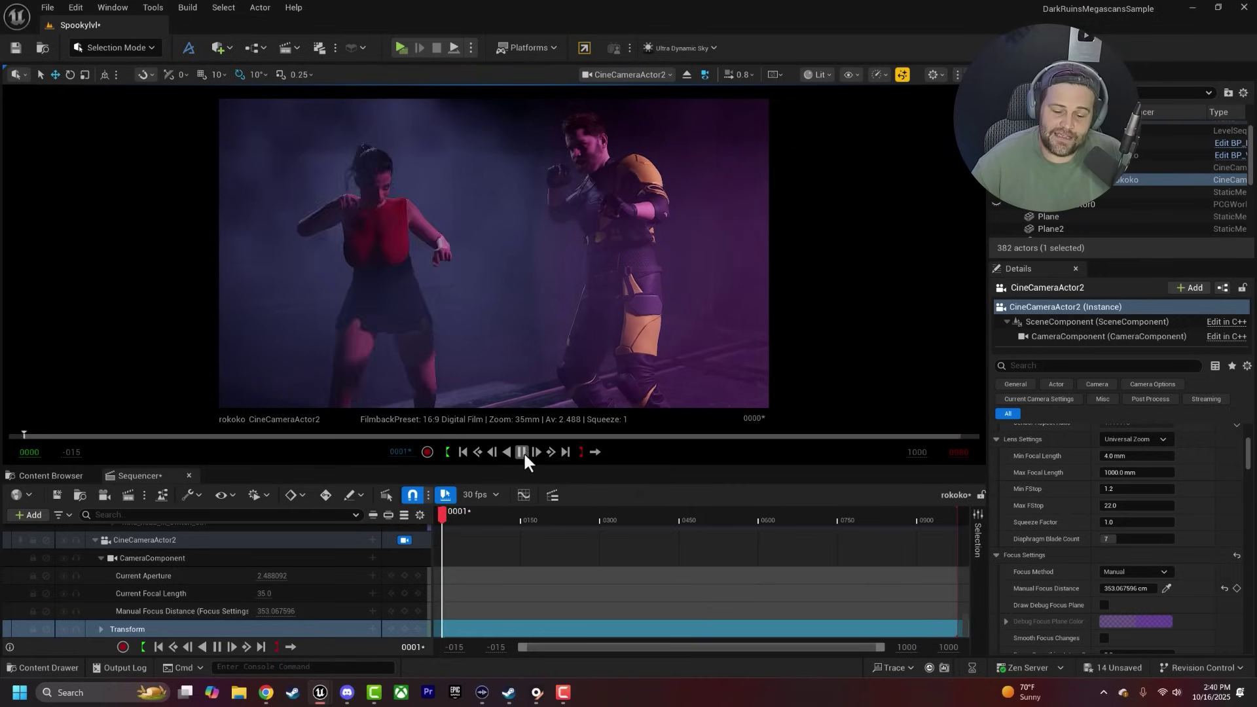